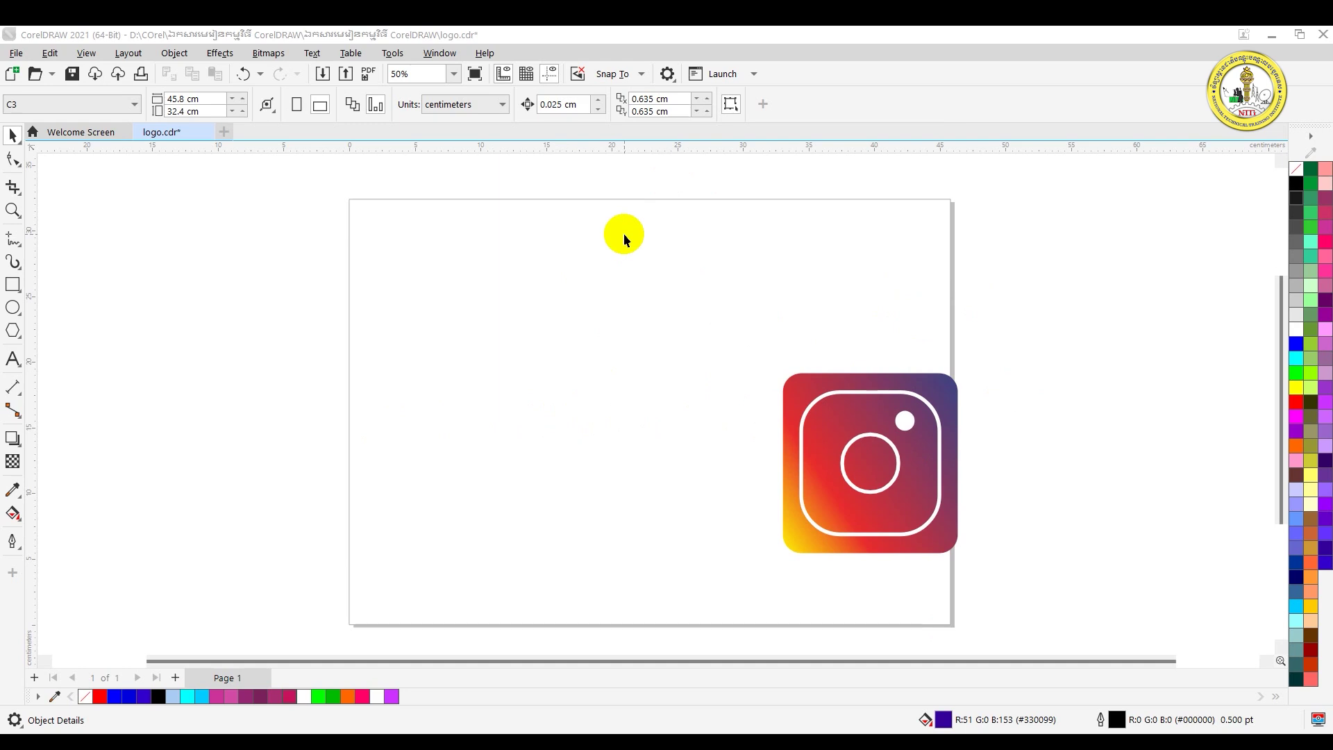
click(849, 455)
click(882, 455)
click(806, 388)
Draw a square about 17.24 cm wide on the page beside the reference logo and remove its fill
click(21, 294)
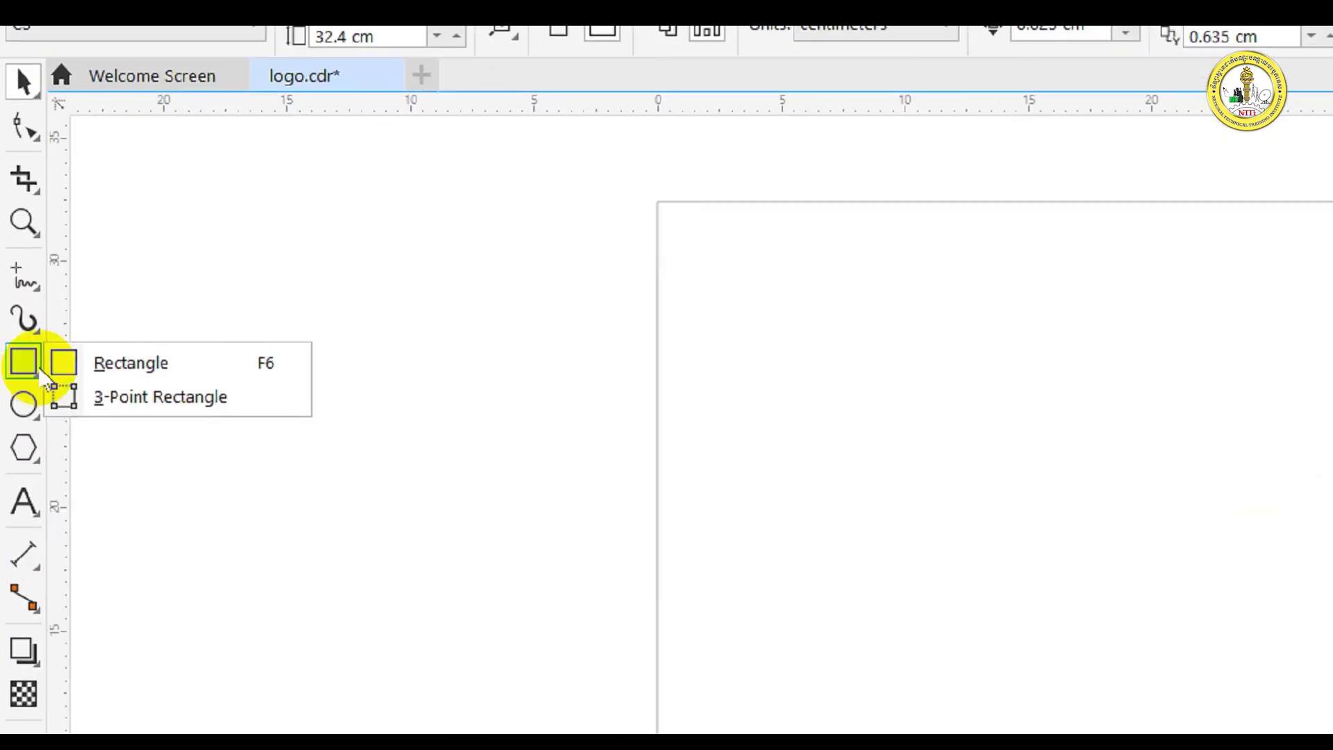
click(32, 285)
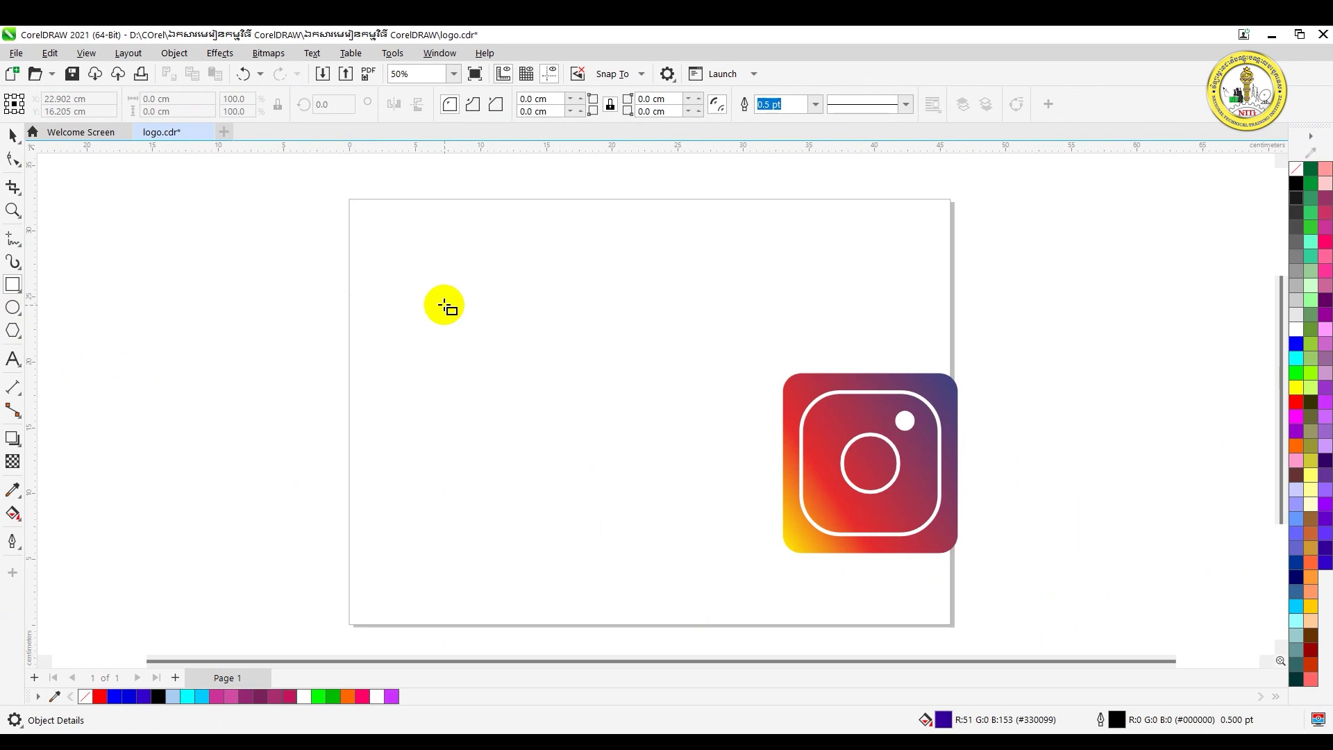
drag(444, 305, 673, 503)
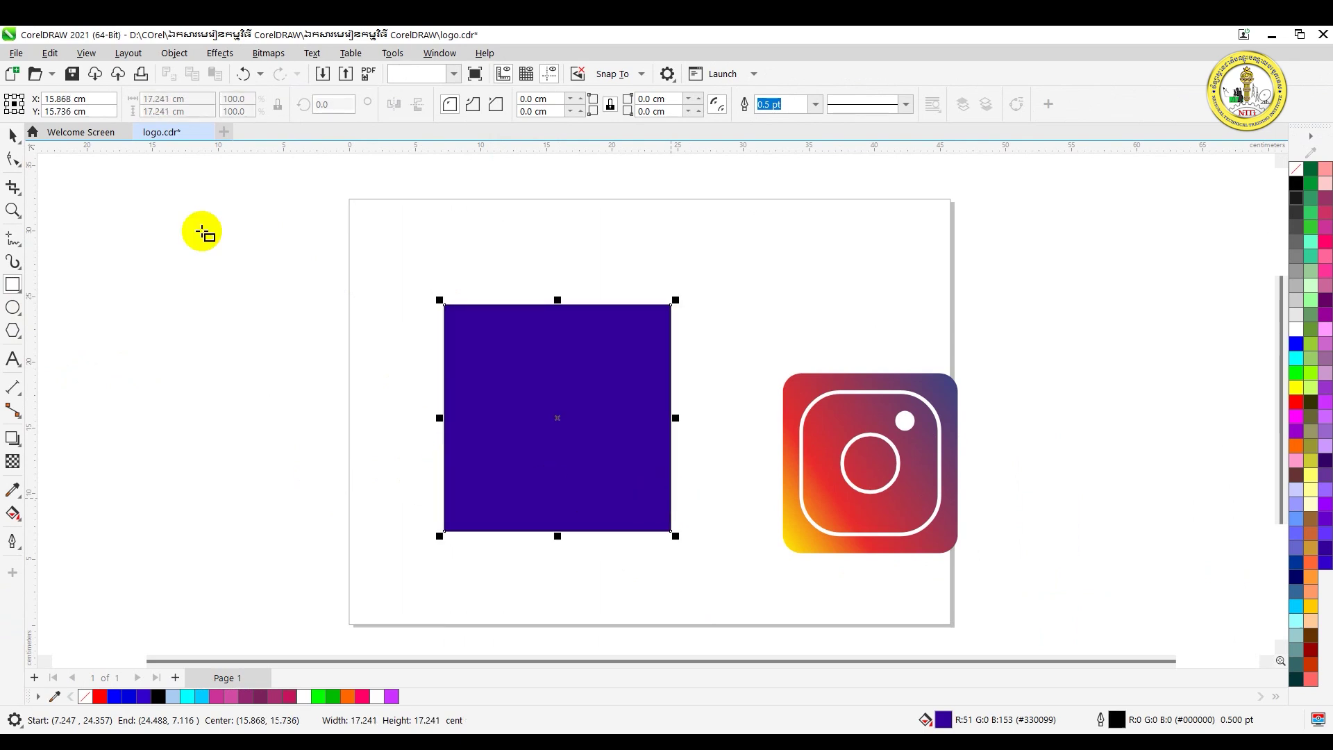
click(12, 135)
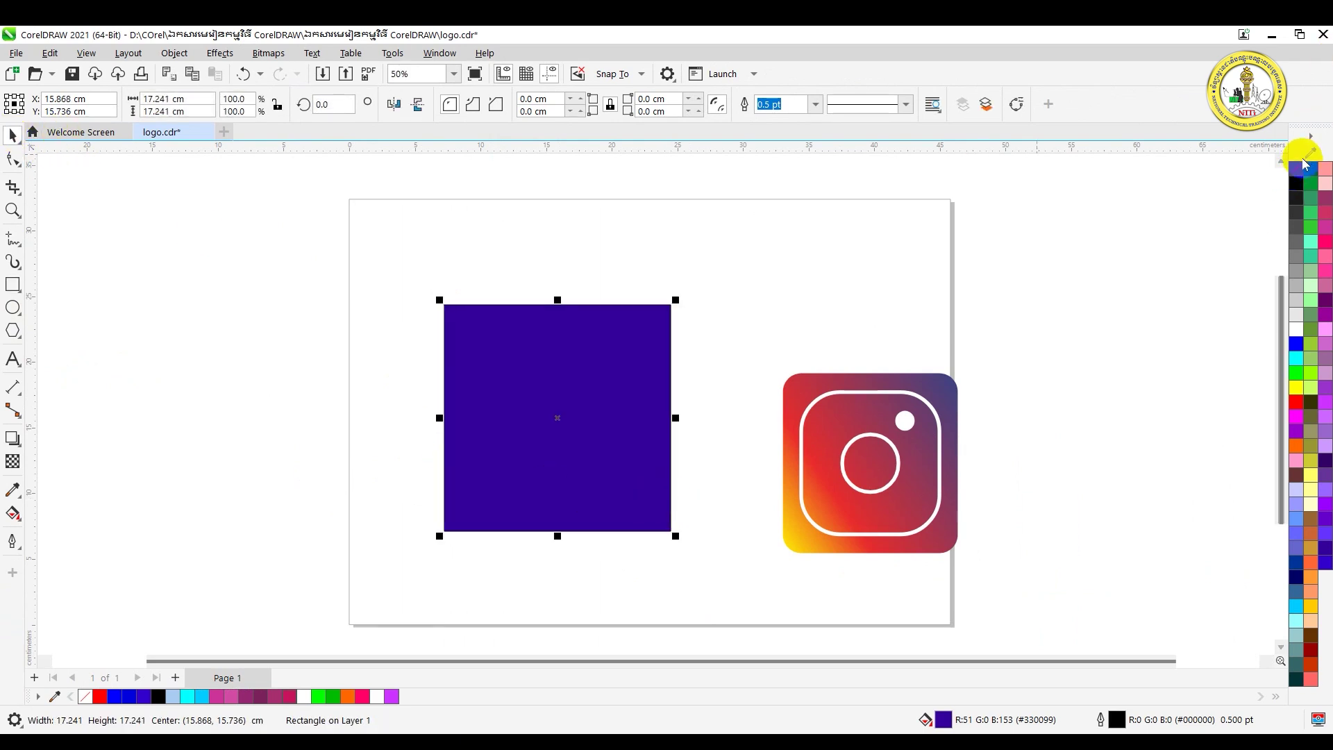
click(1304, 164)
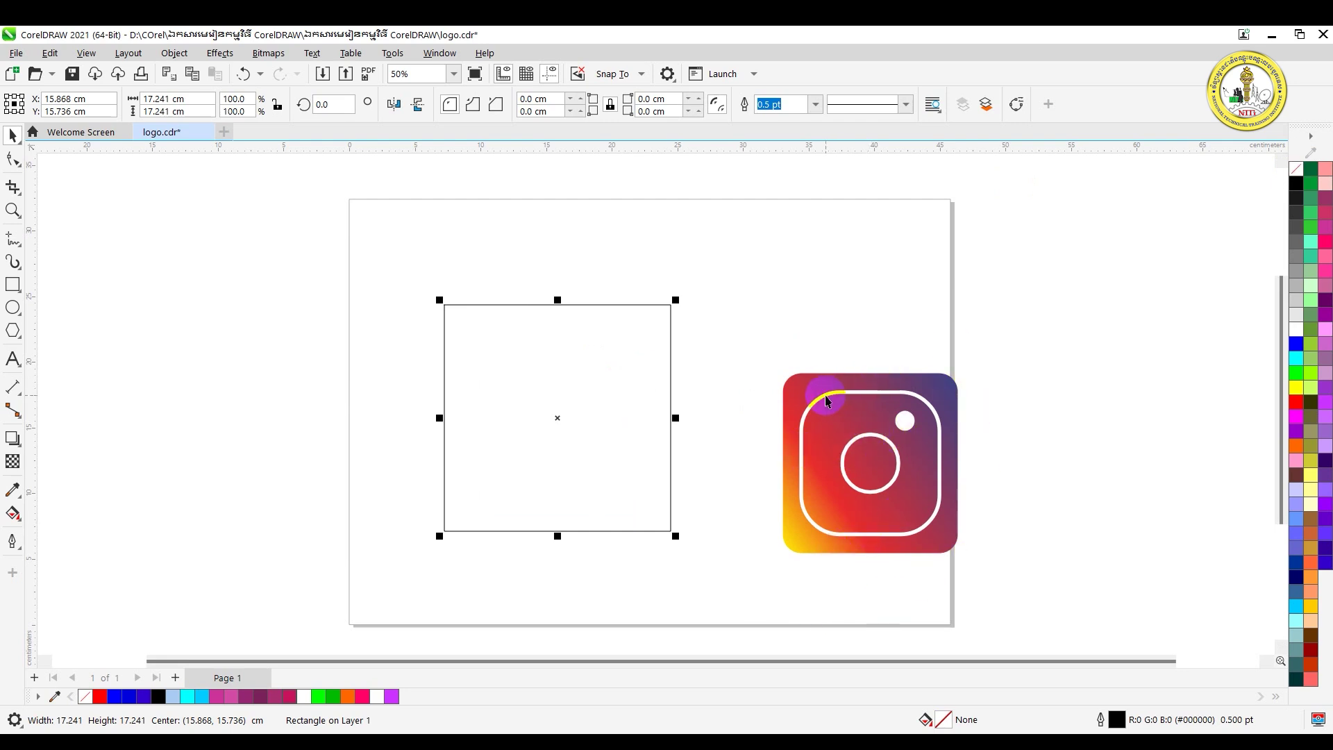
Make a smaller concentric copy of the square inside it, sized about 12.15 cm
scroll(827, 401, up, 2)
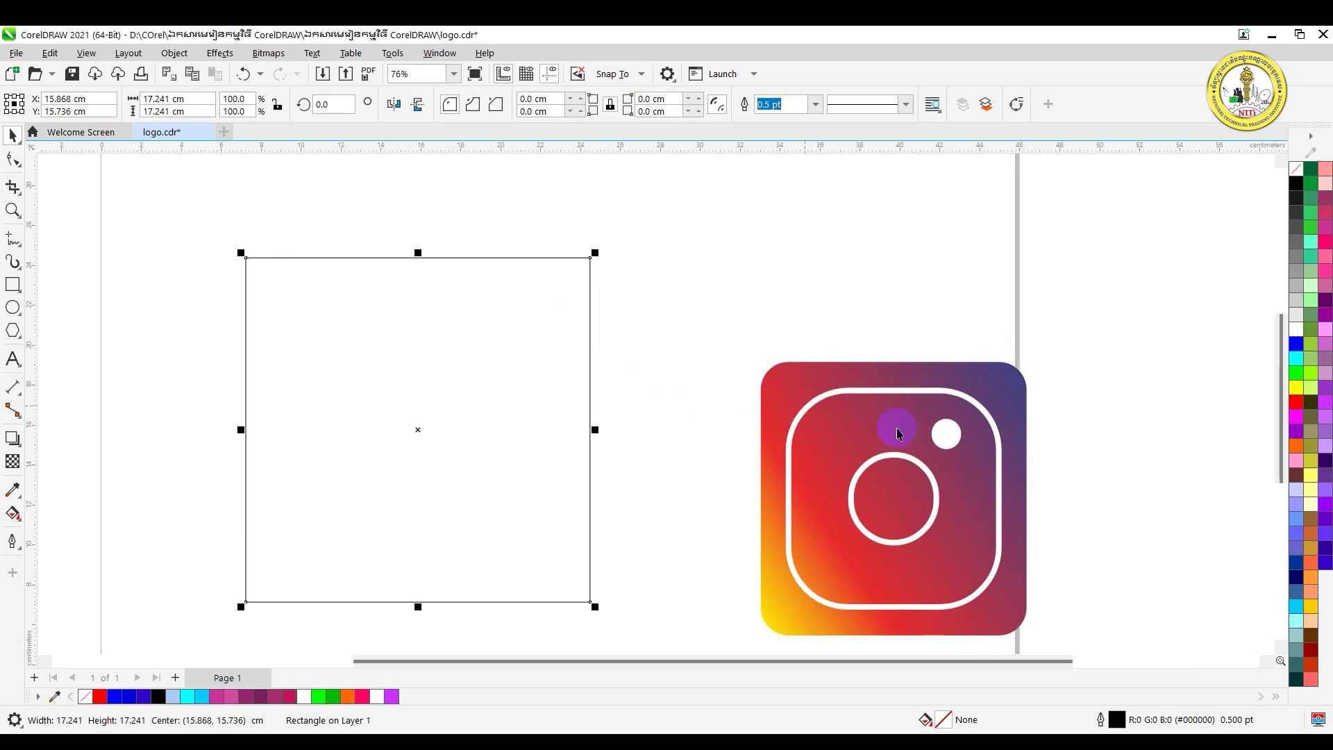
scroll(887, 500, down, 2)
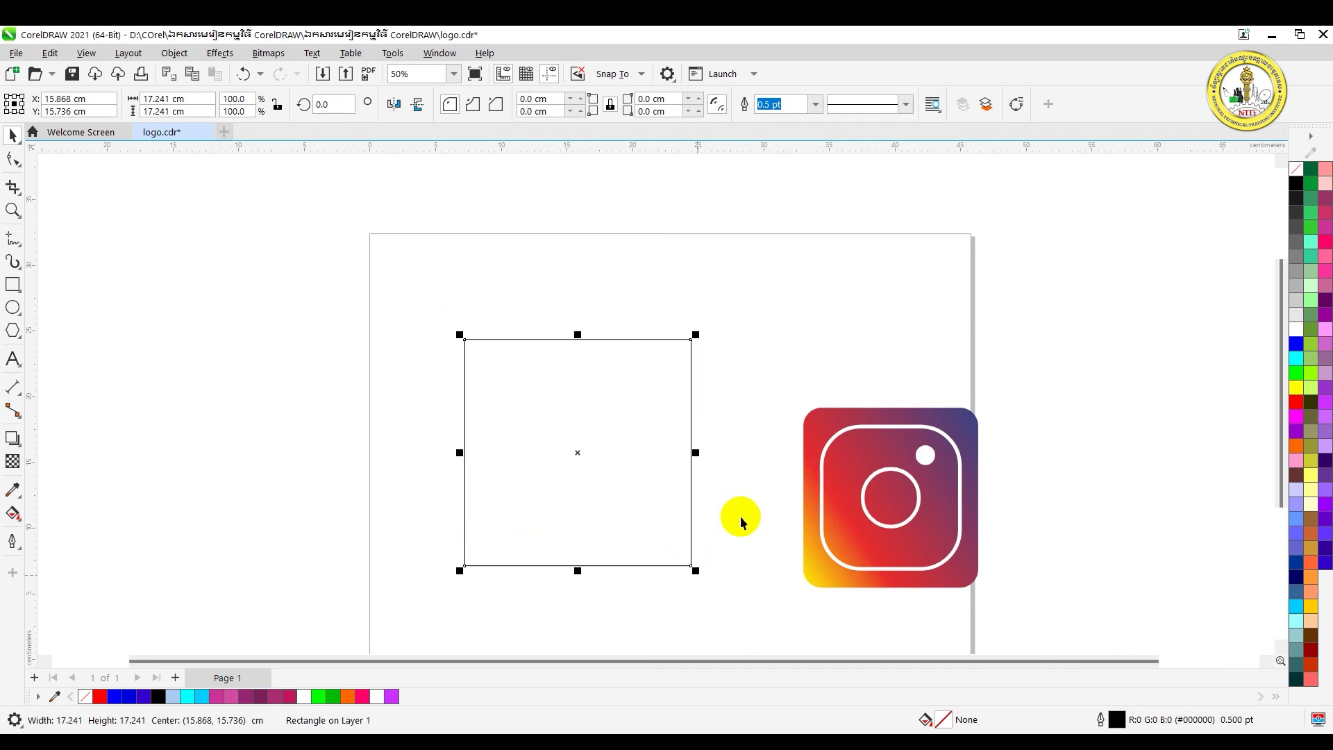
click(722, 512)
click(674, 565)
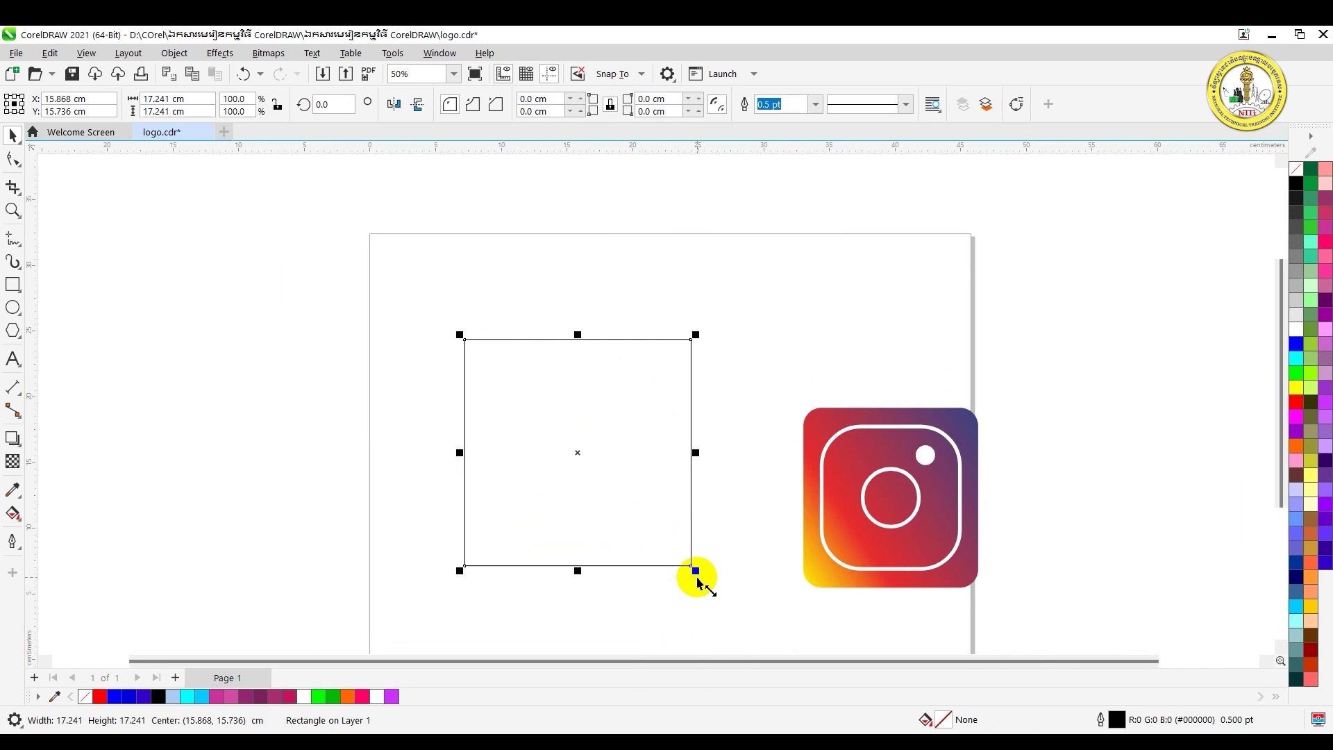
drag(698, 581, 670, 537)
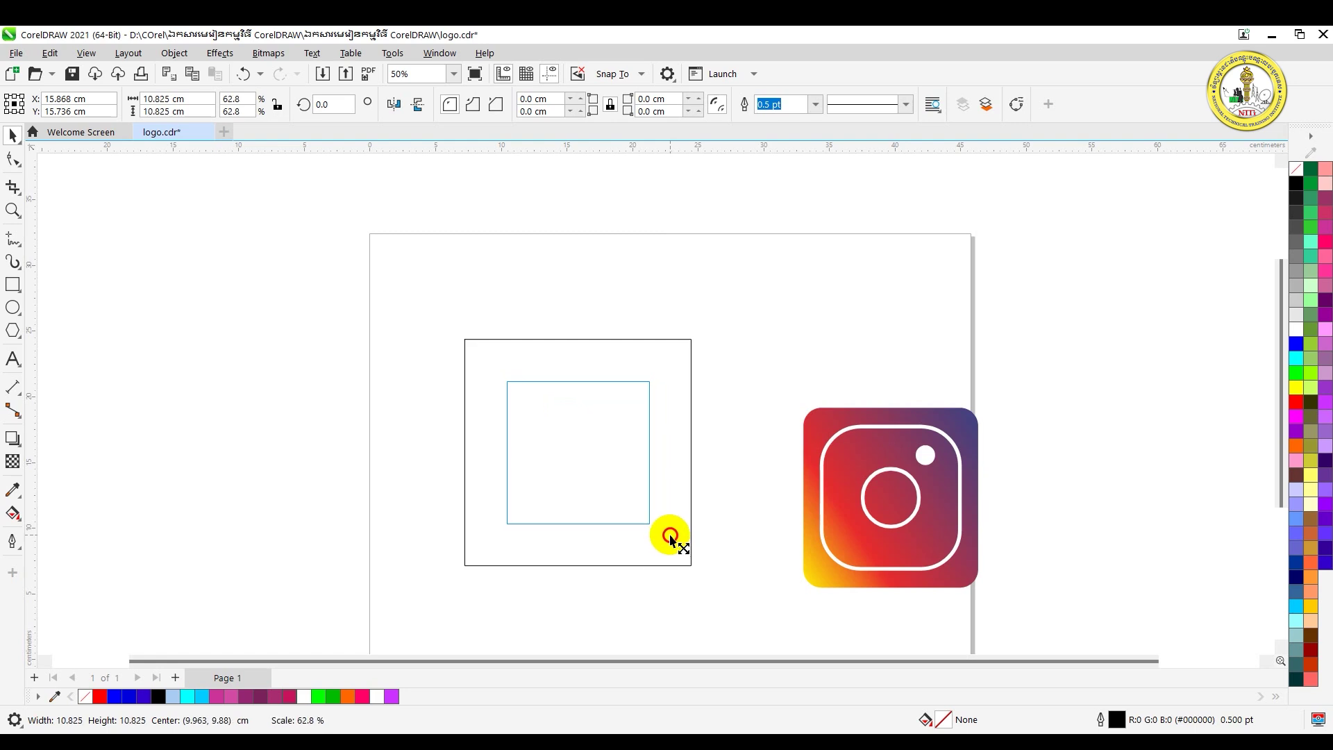
drag(671, 538, 670, 536)
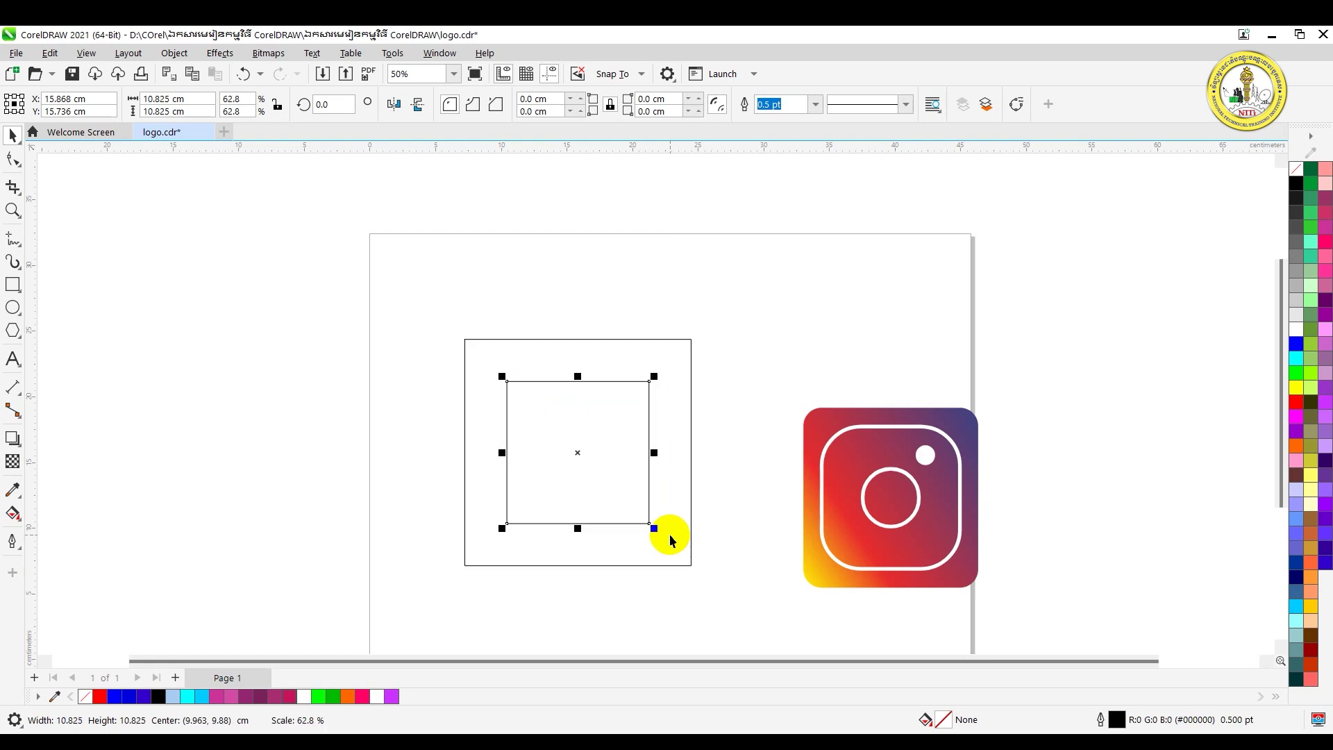
scroll(936, 517, up, 1)
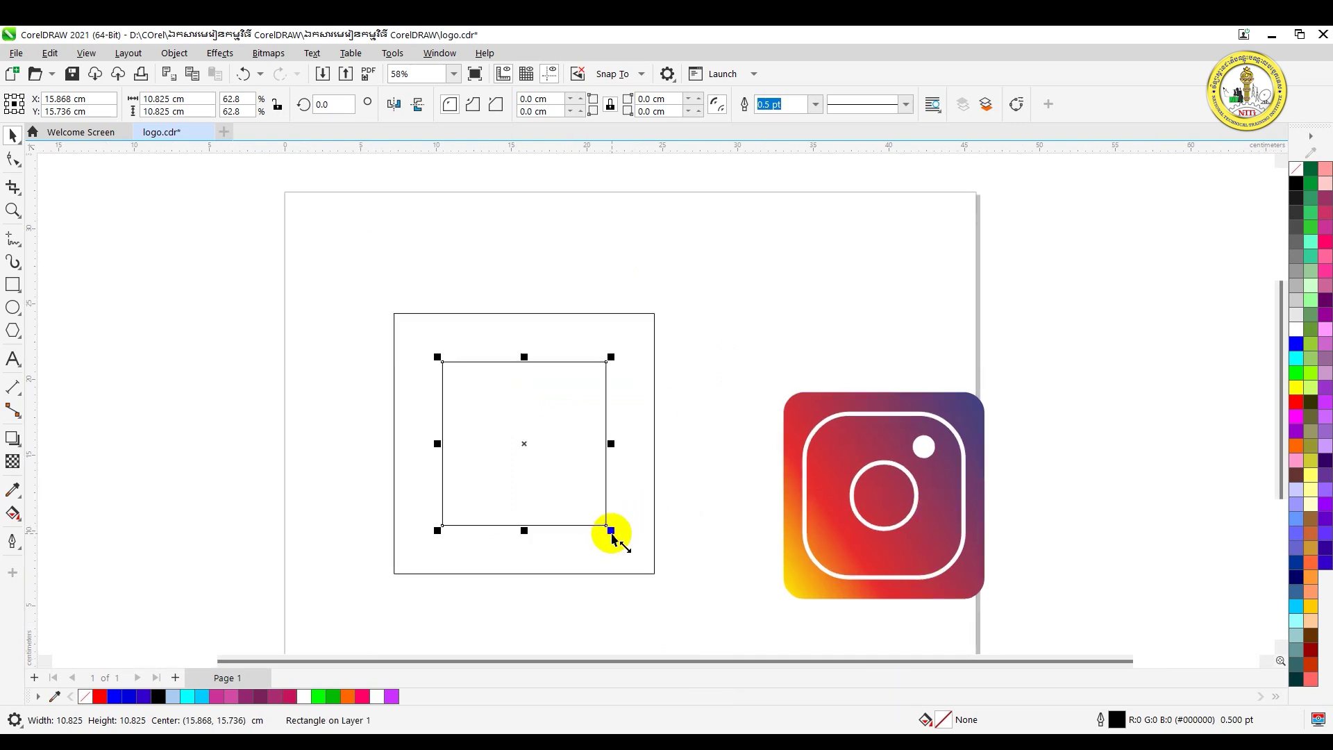
drag(613, 536, 628, 547)
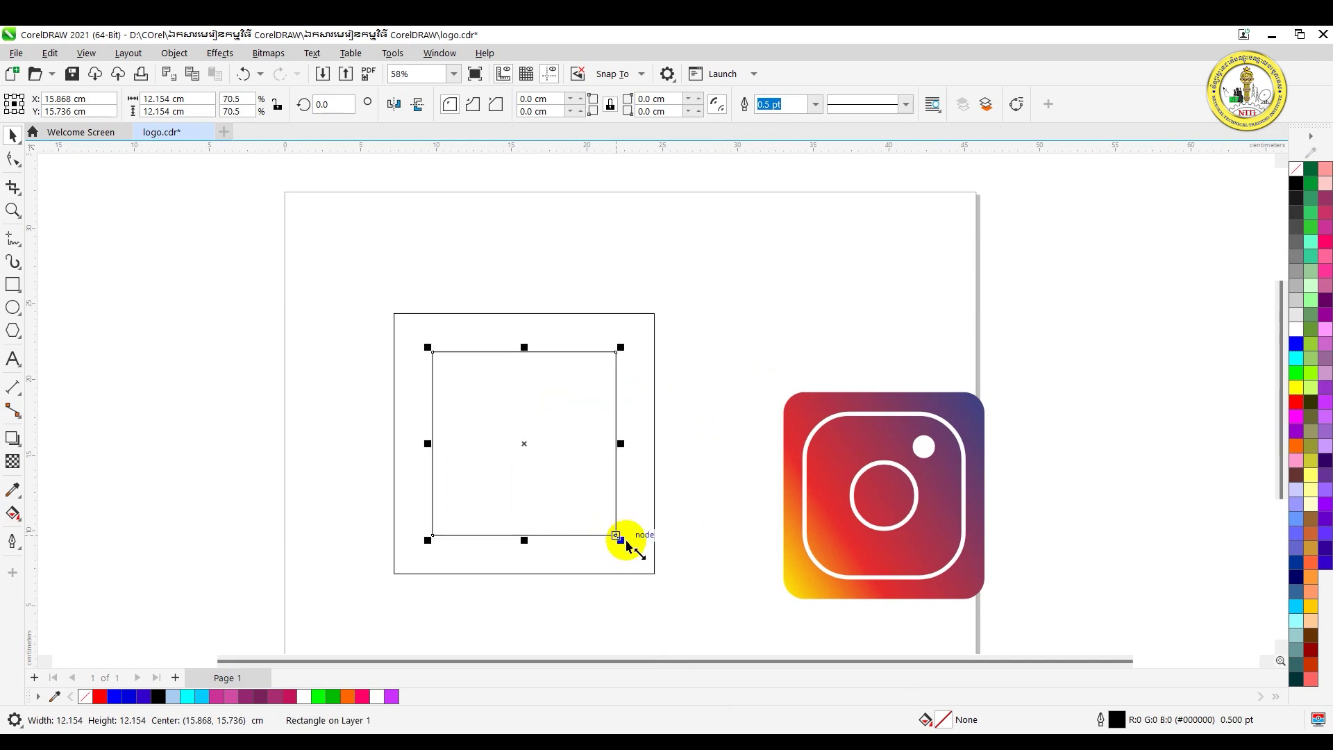
Make another concentric copy inside the 12.15 cm square, scaled down to about 6.54 cm
click(744, 452)
click(585, 429)
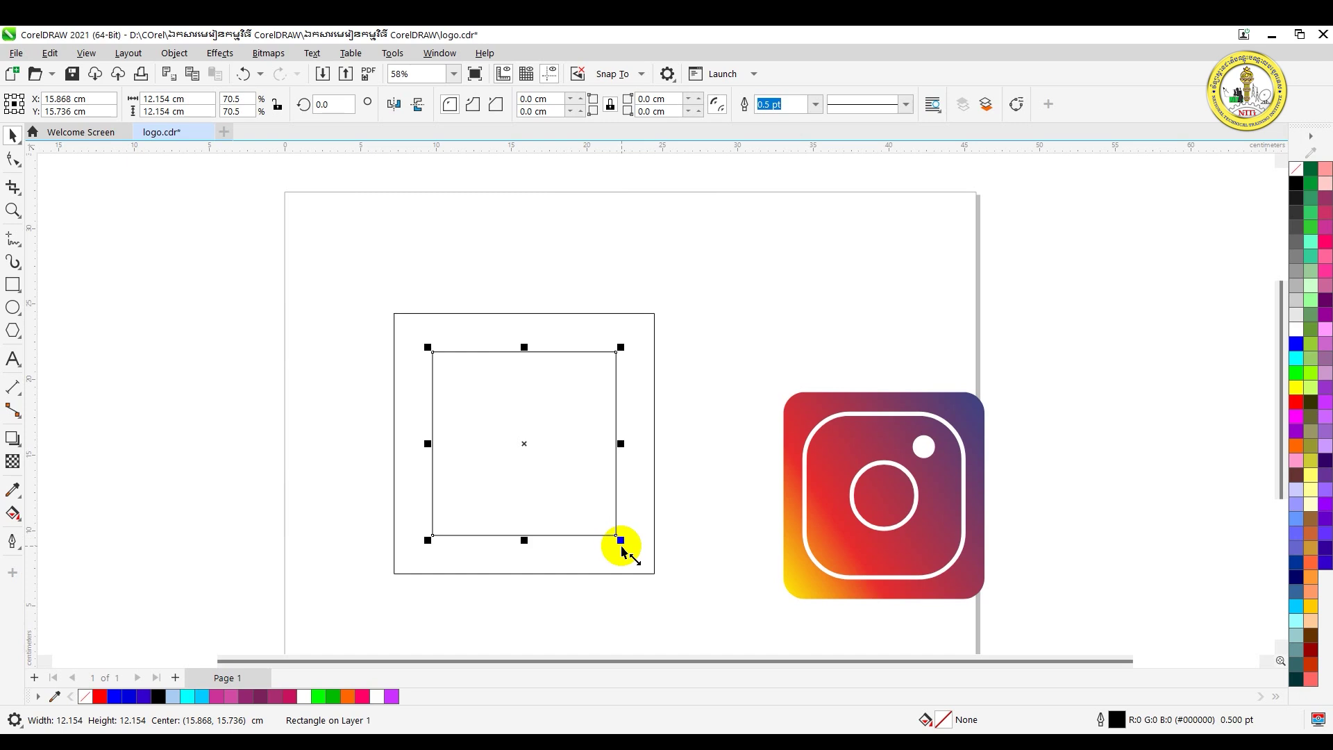
drag(623, 549, 605, 505)
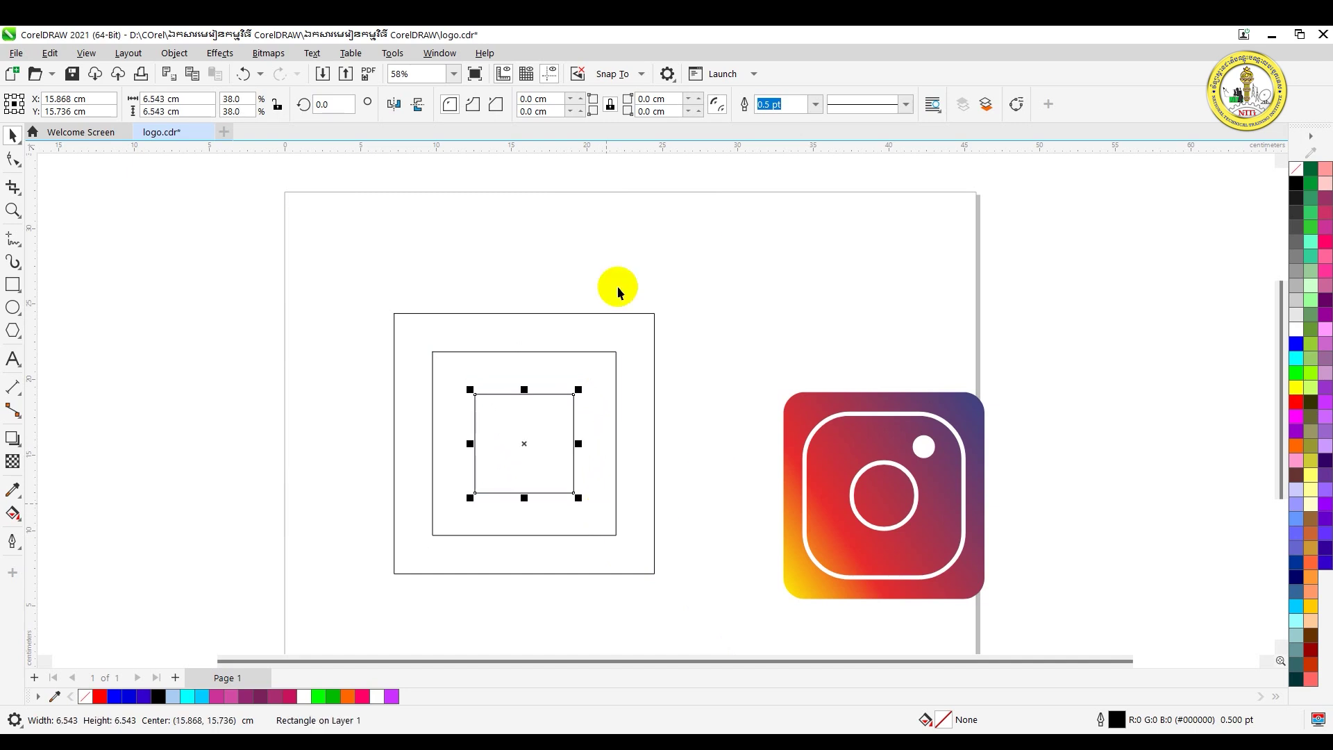
click(736, 395)
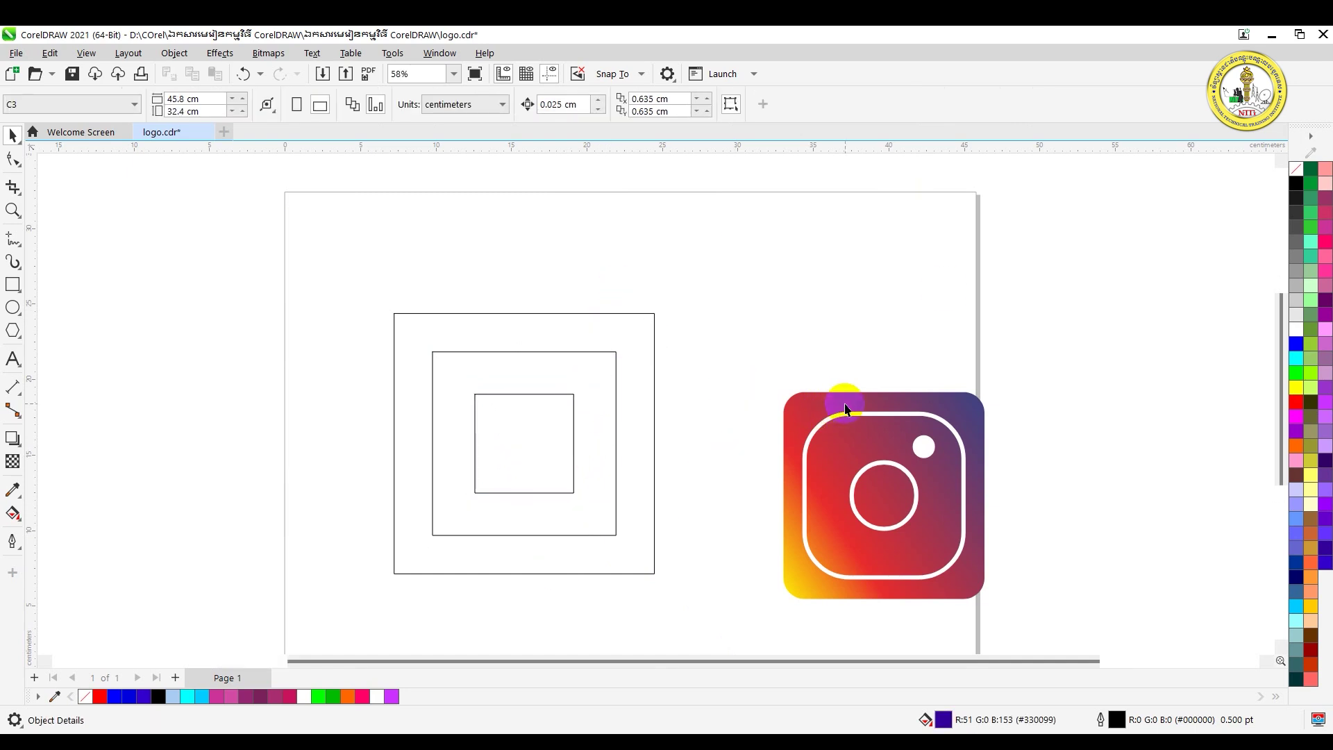
Round all corners of the outer square with the Shape tool to a radius of about 1.53 cm
scroll(847, 408, up, 1)
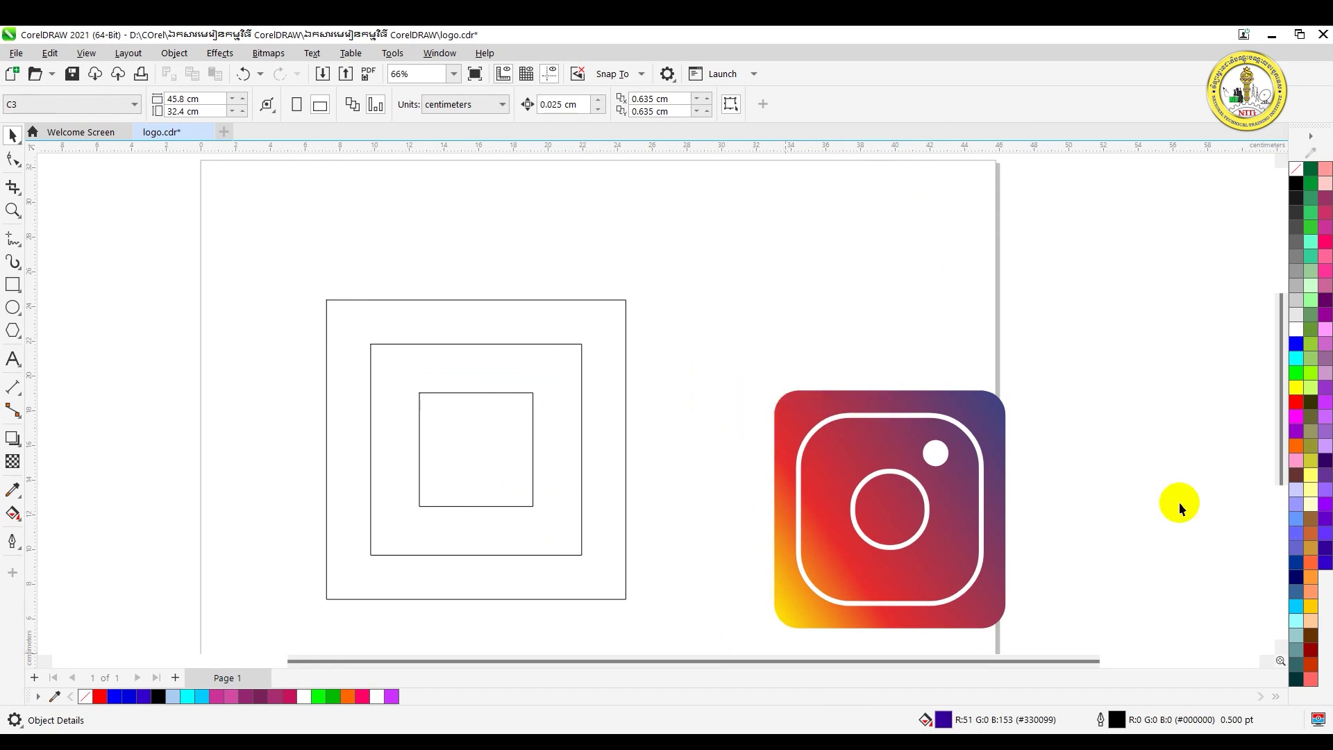
click(807, 416)
scroll(794, 397, up, 3)
scroll(1086, 417, down, 4)
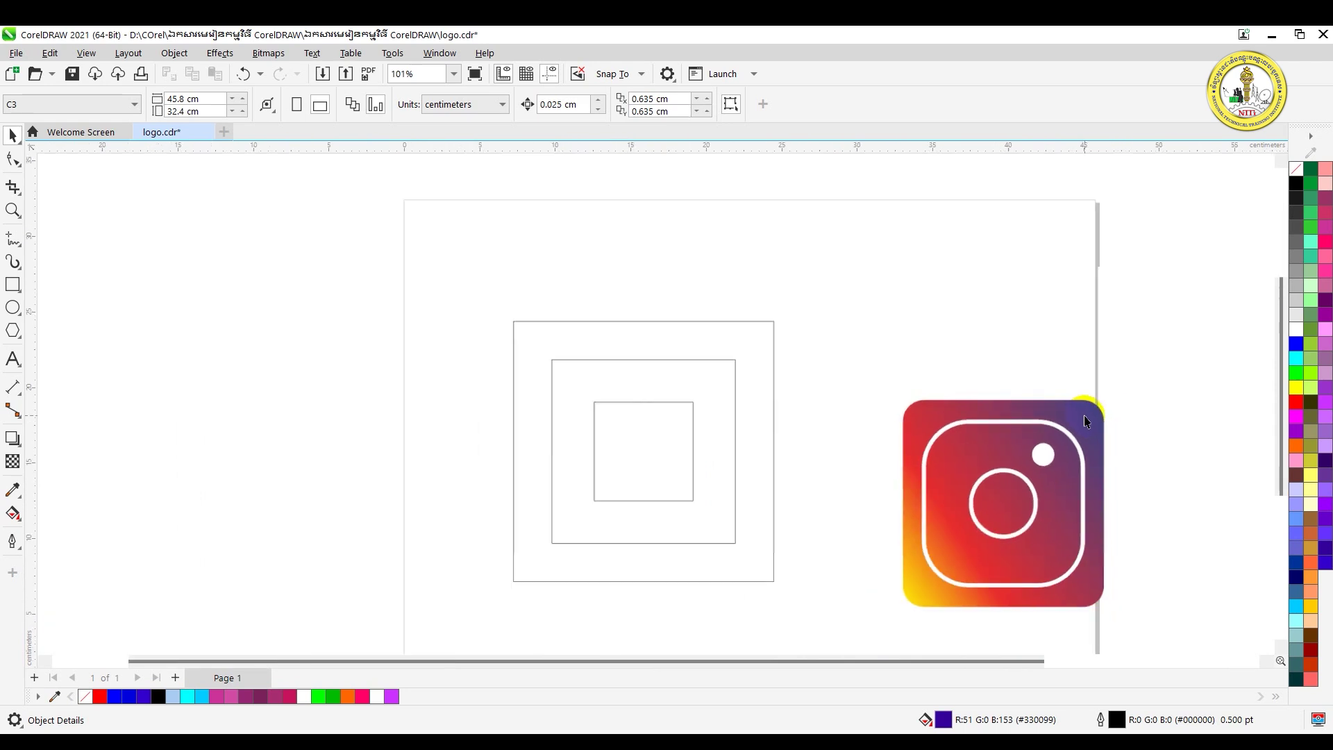
click(771, 453)
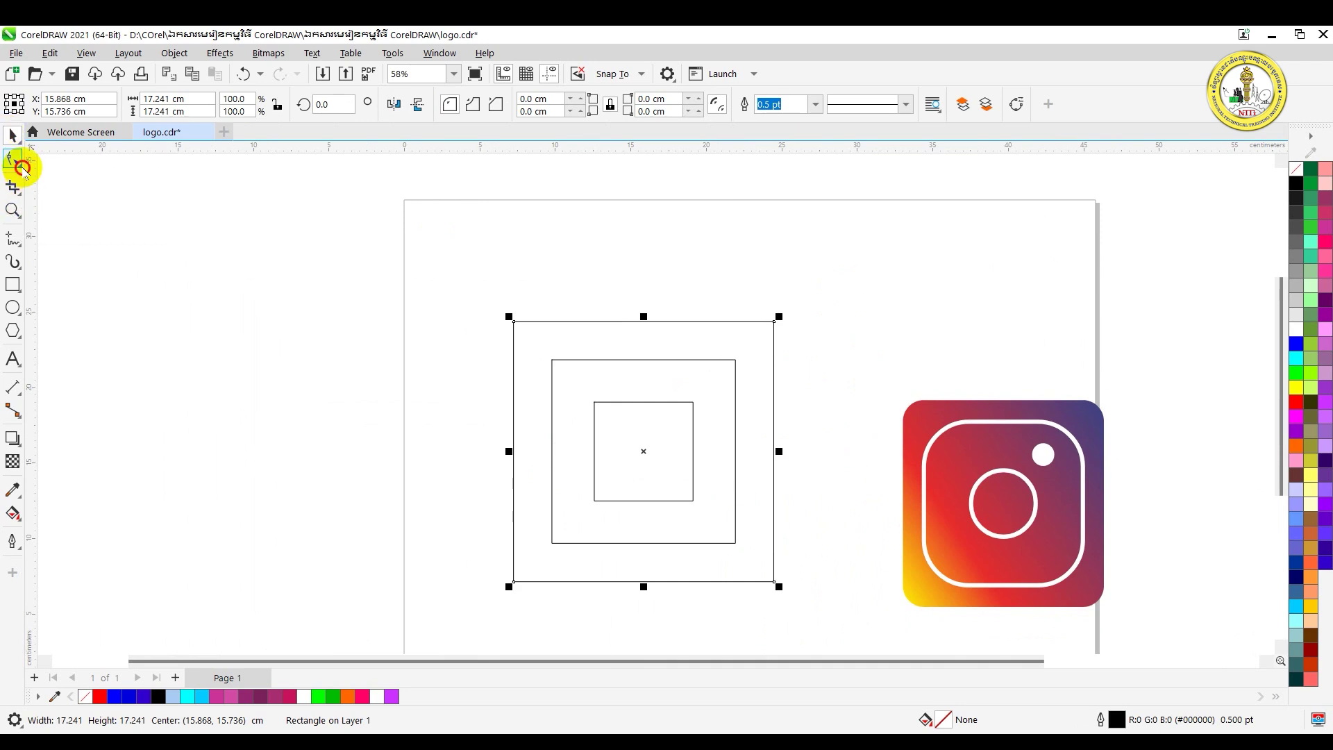
click(21, 165)
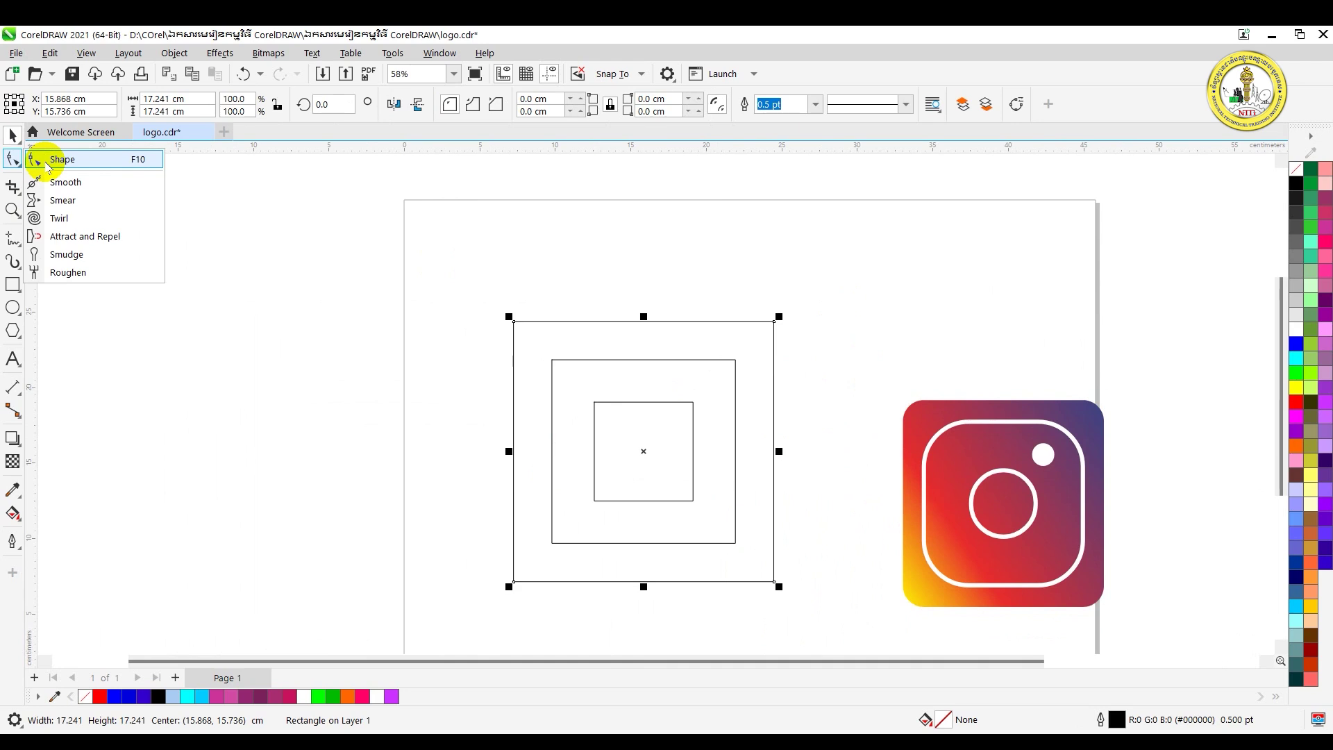
click(45, 161)
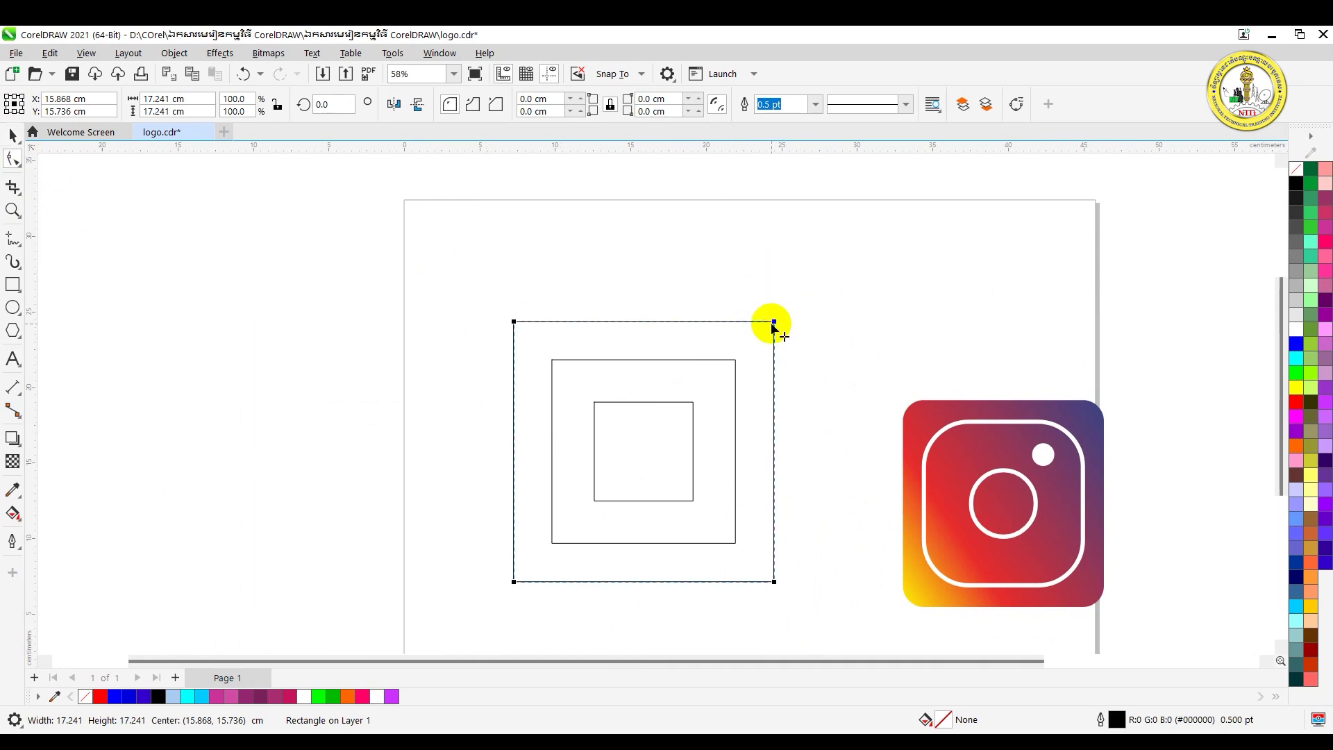
drag(774, 321, 779, 343)
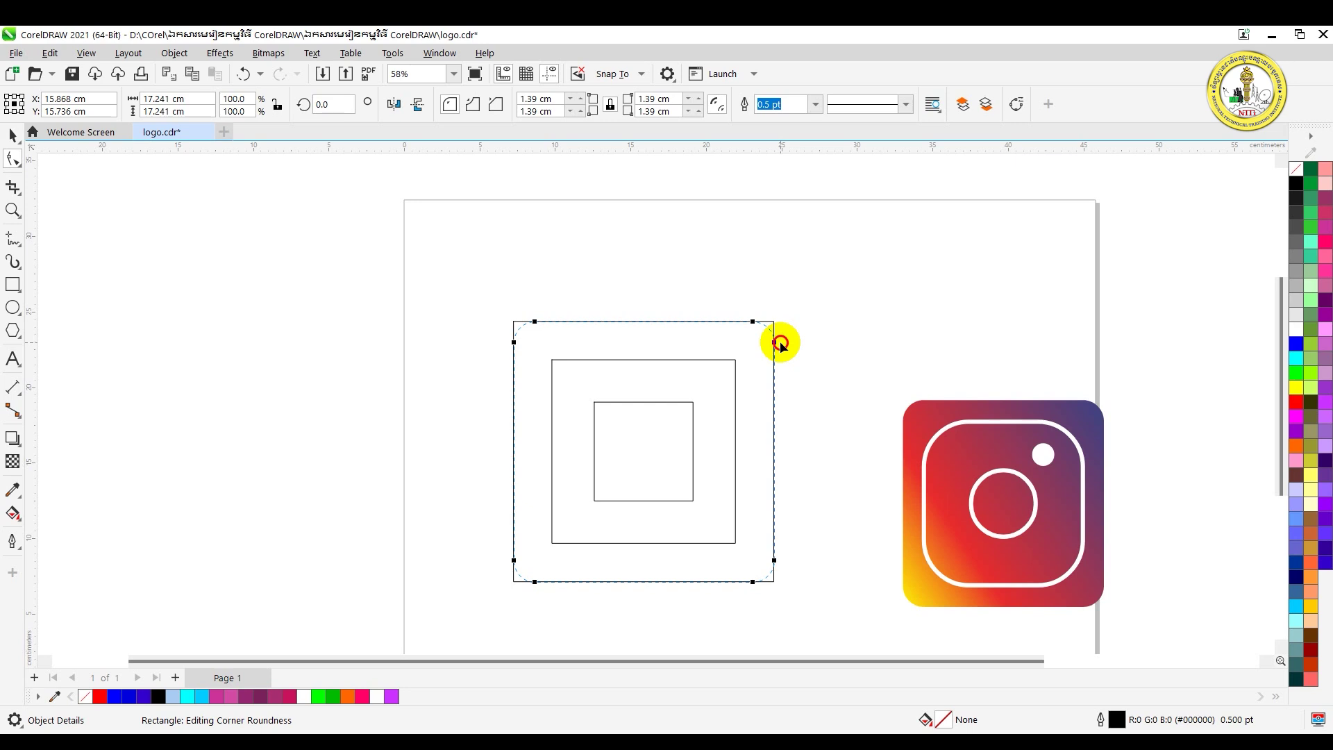
drag(781, 344, 780, 346)
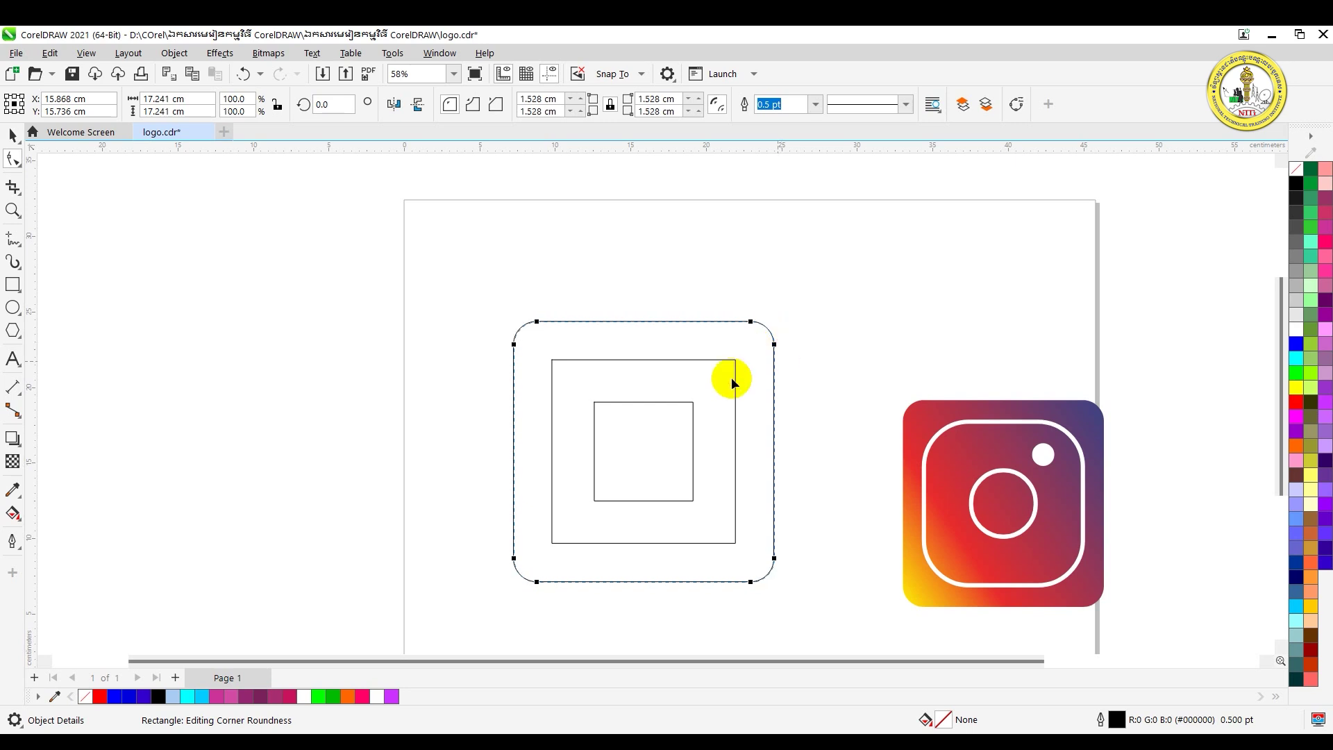
Round all corners of the middle square to a radius of about 2.43 cm
scroll(639, 532, up, 1)
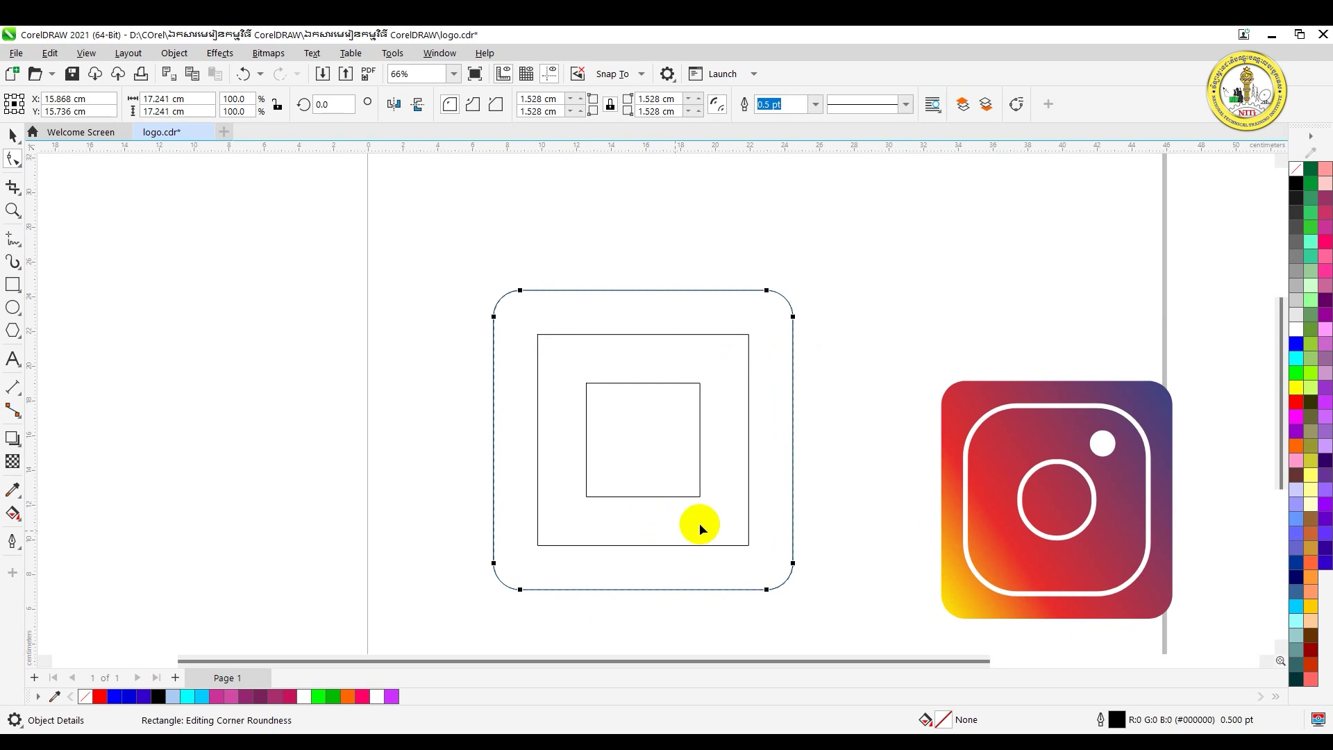
scroll(987, 444, up, 2)
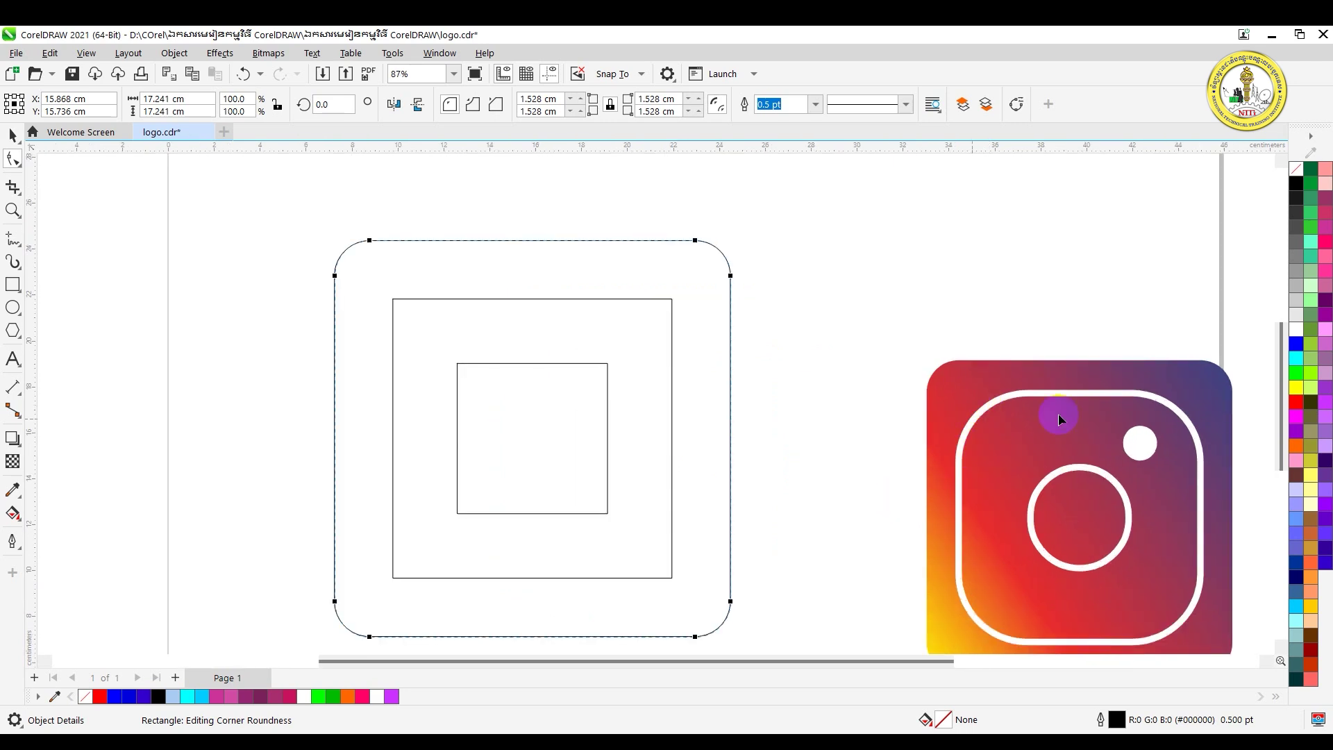
scroll(1054, 414, down, 2)
click(763, 351)
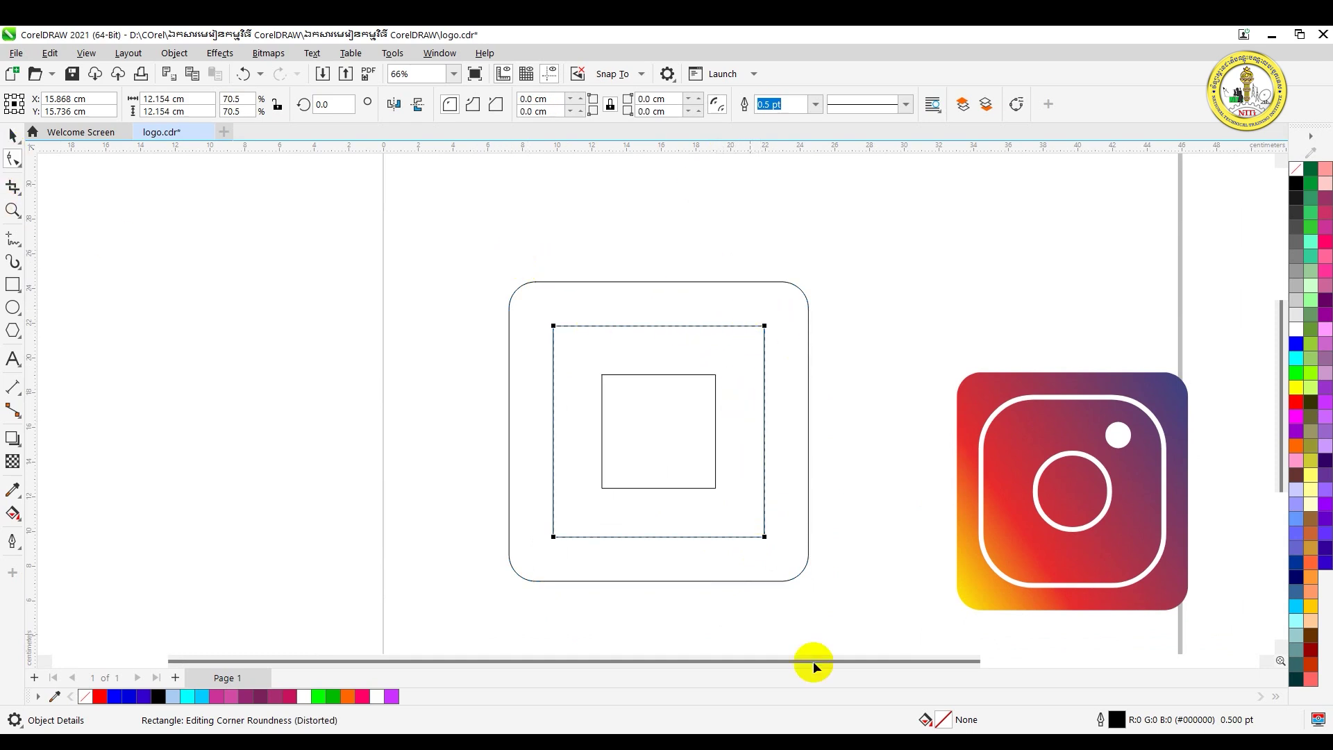
scroll(764, 328, up, 2)
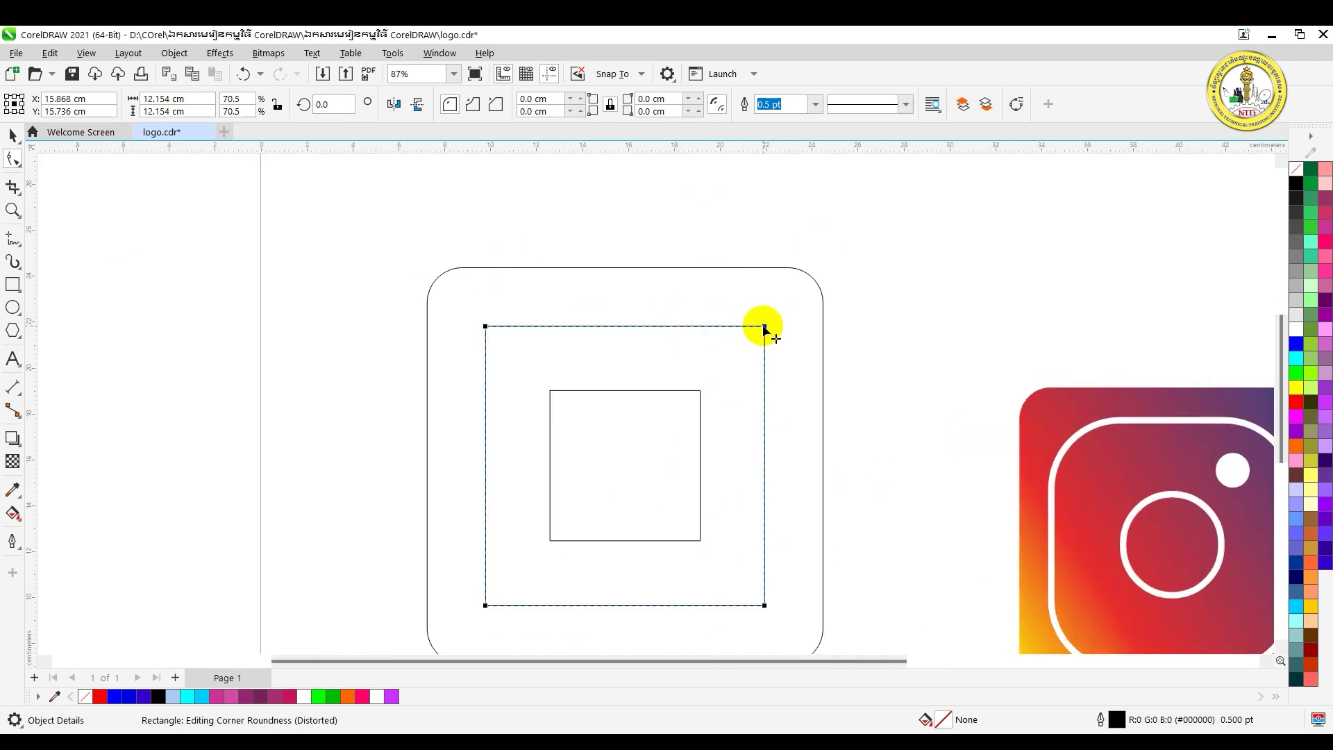
drag(764, 327, 768, 382)
scroll(768, 381, down, 2)
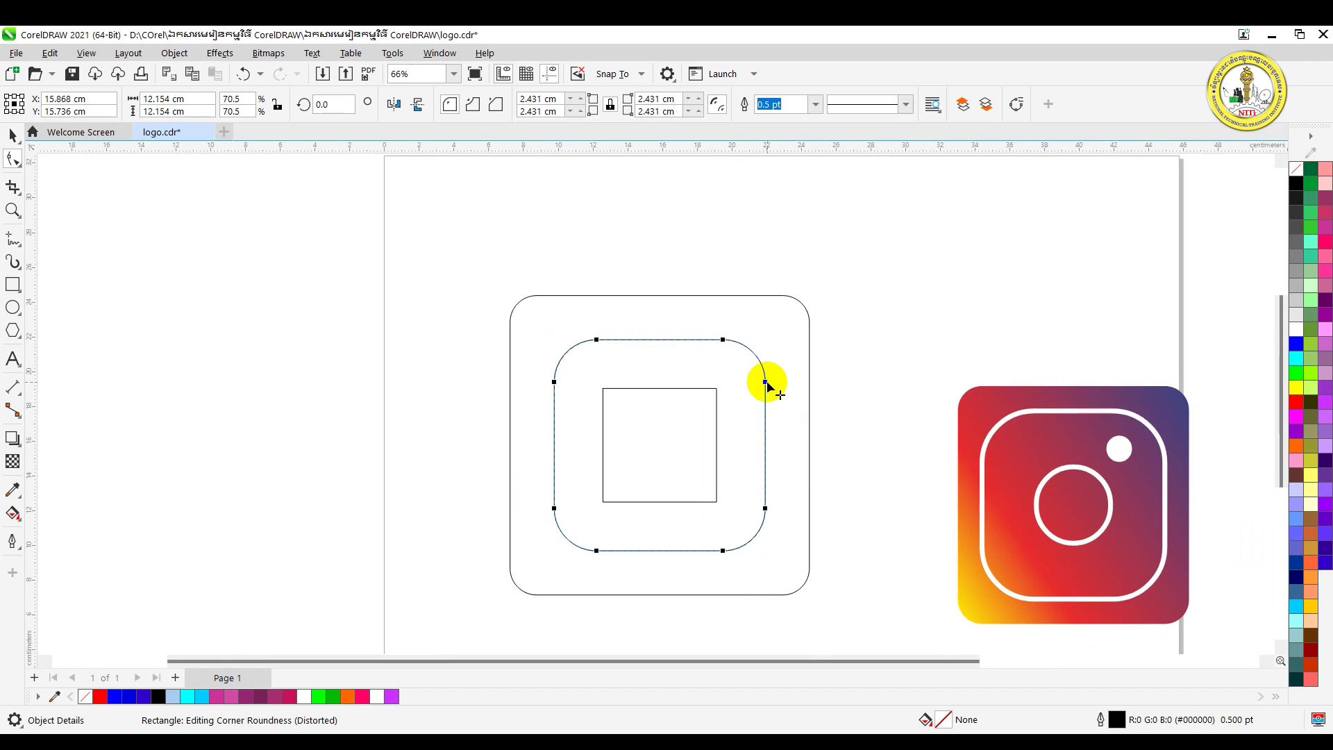
Round the innermost square's corners fully to about 3.27 cm so that it forms a circle
click(665, 466)
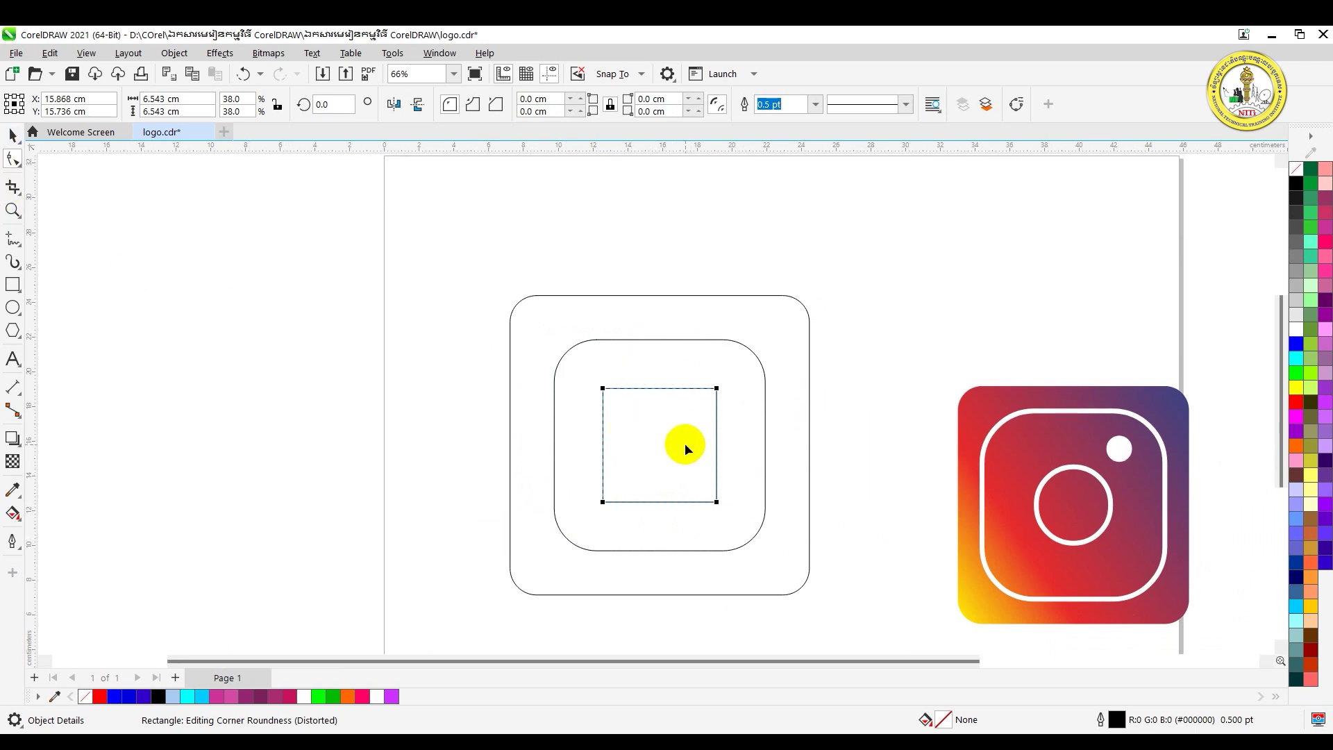
drag(716, 389, 726, 512)
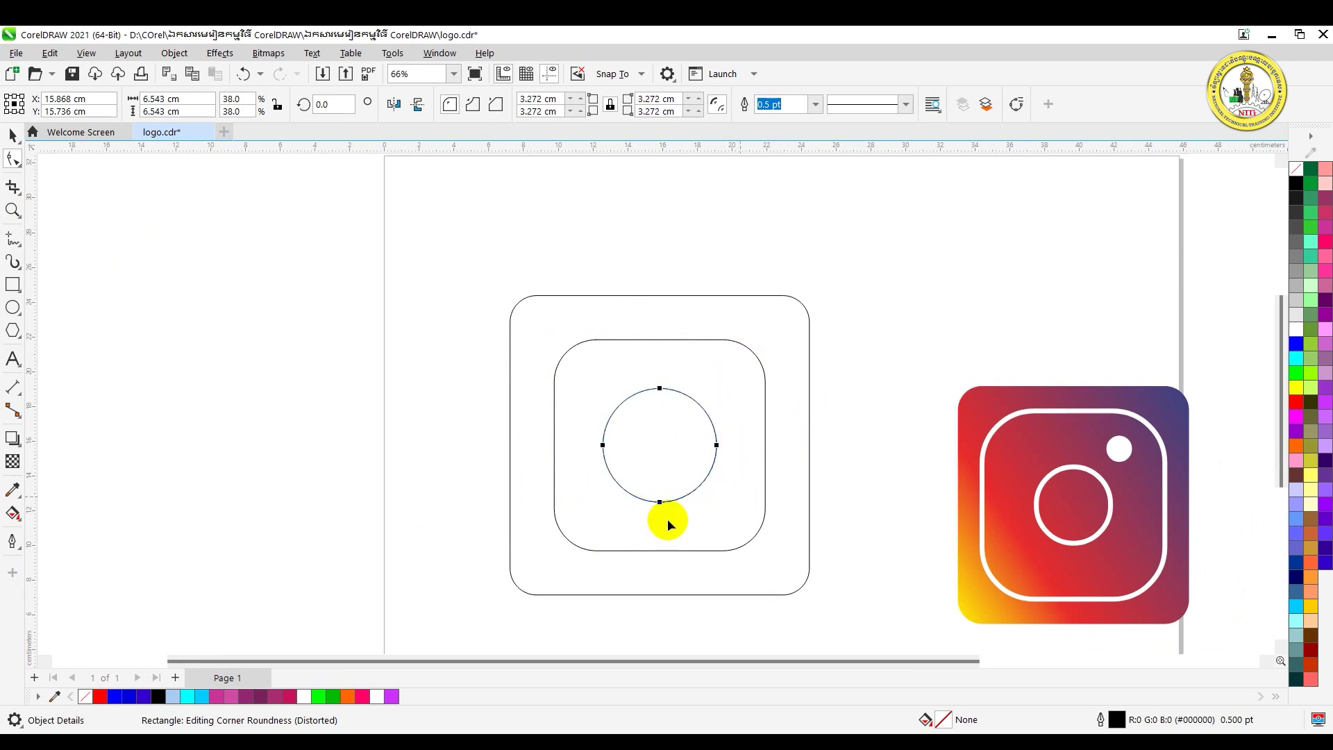
click(13, 136)
scroll(667, 381, down, 2)
click(773, 465)
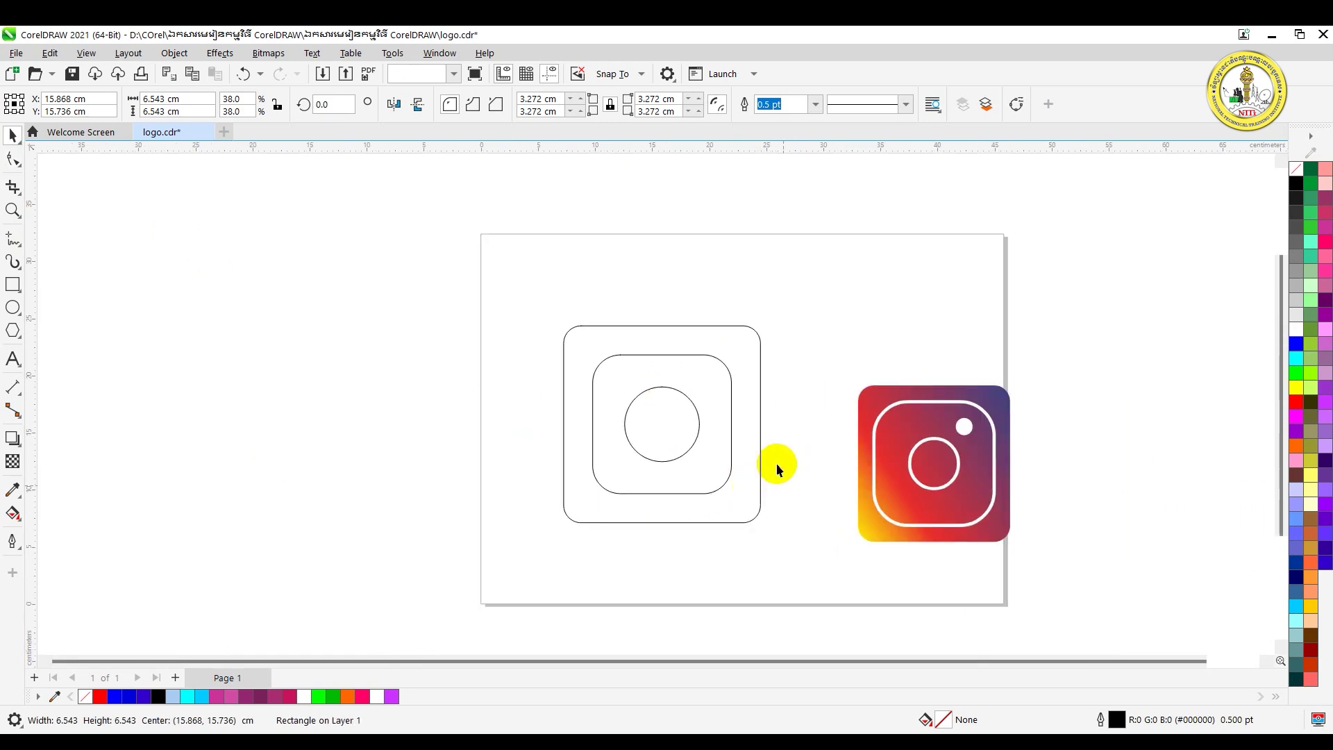
Copy the centre circle, shrink the copy to about 1.28 cm and place it inside the upper-right corner of the middle rounded square
scroll(773, 465, up, 1)
scroll(1006, 477, up, 2)
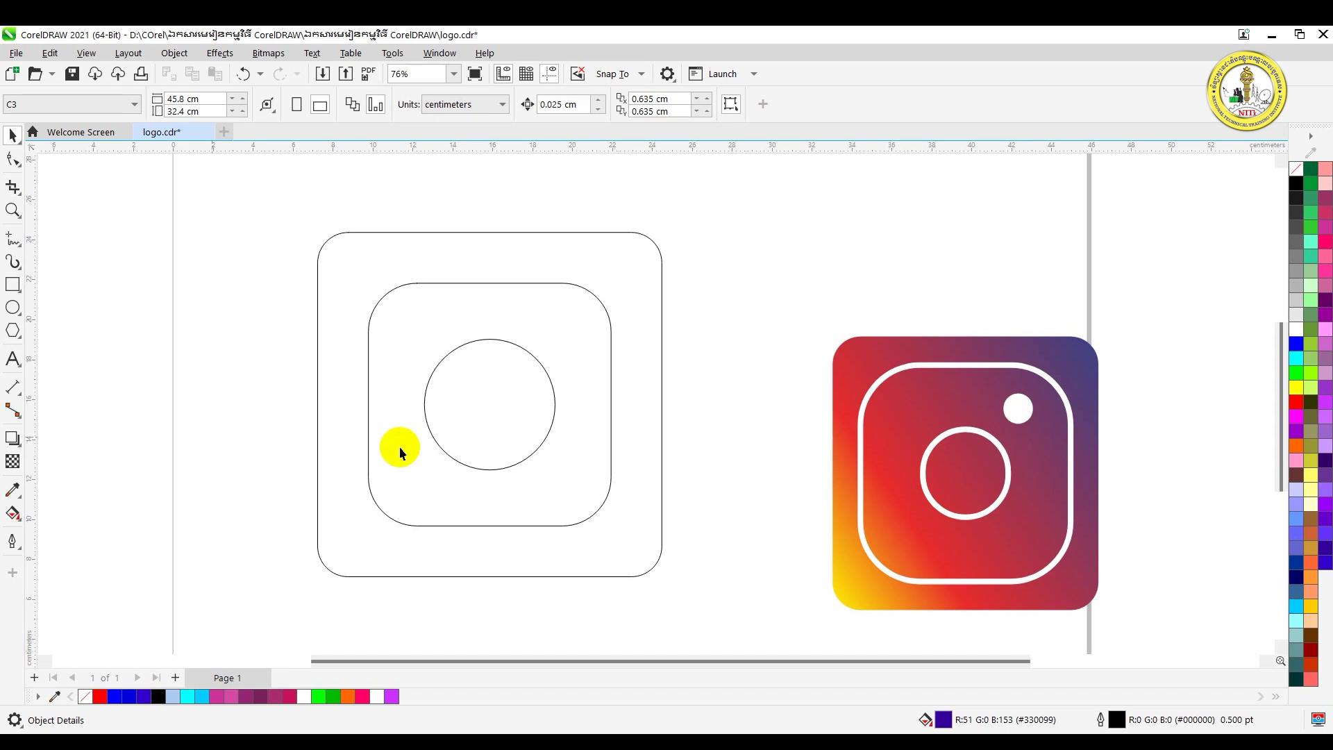
click(452, 418)
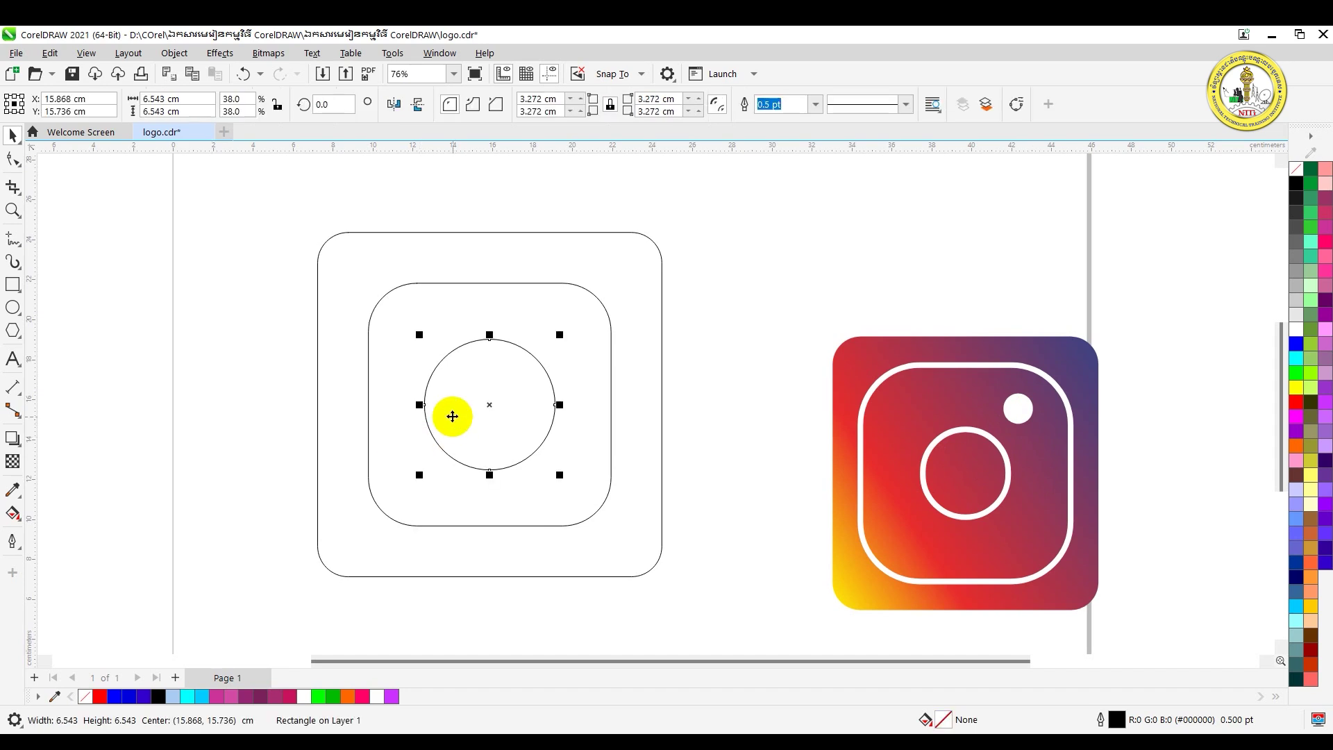
drag(452, 416, 566, 334)
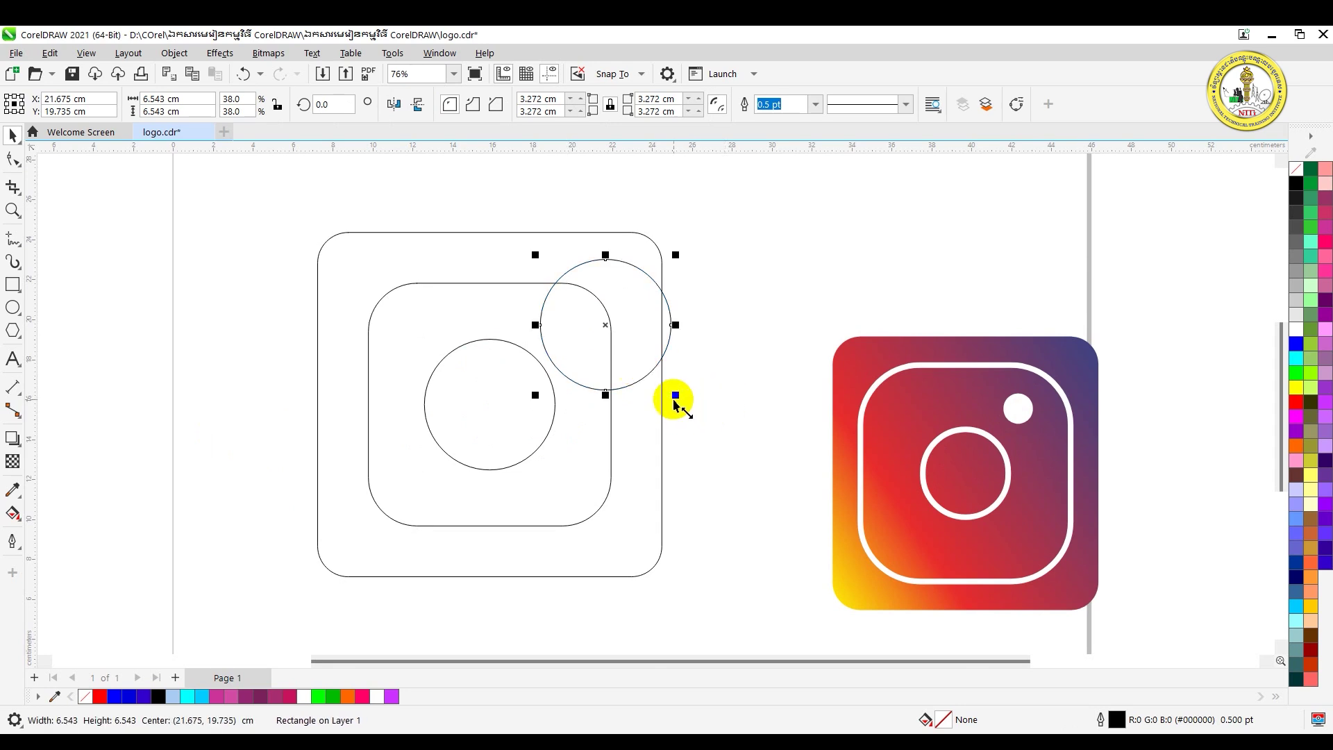
drag(671, 401, 576, 318)
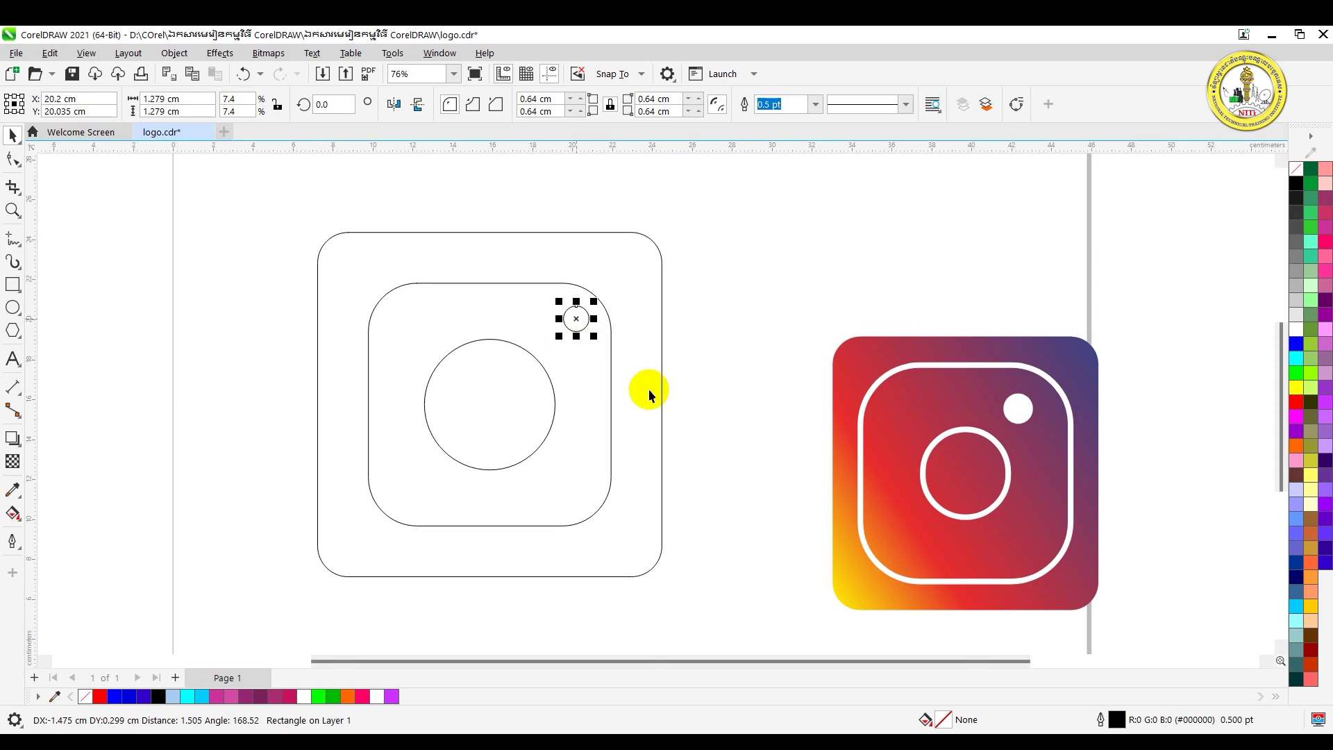
click(706, 426)
scroll(701, 425, down, 1)
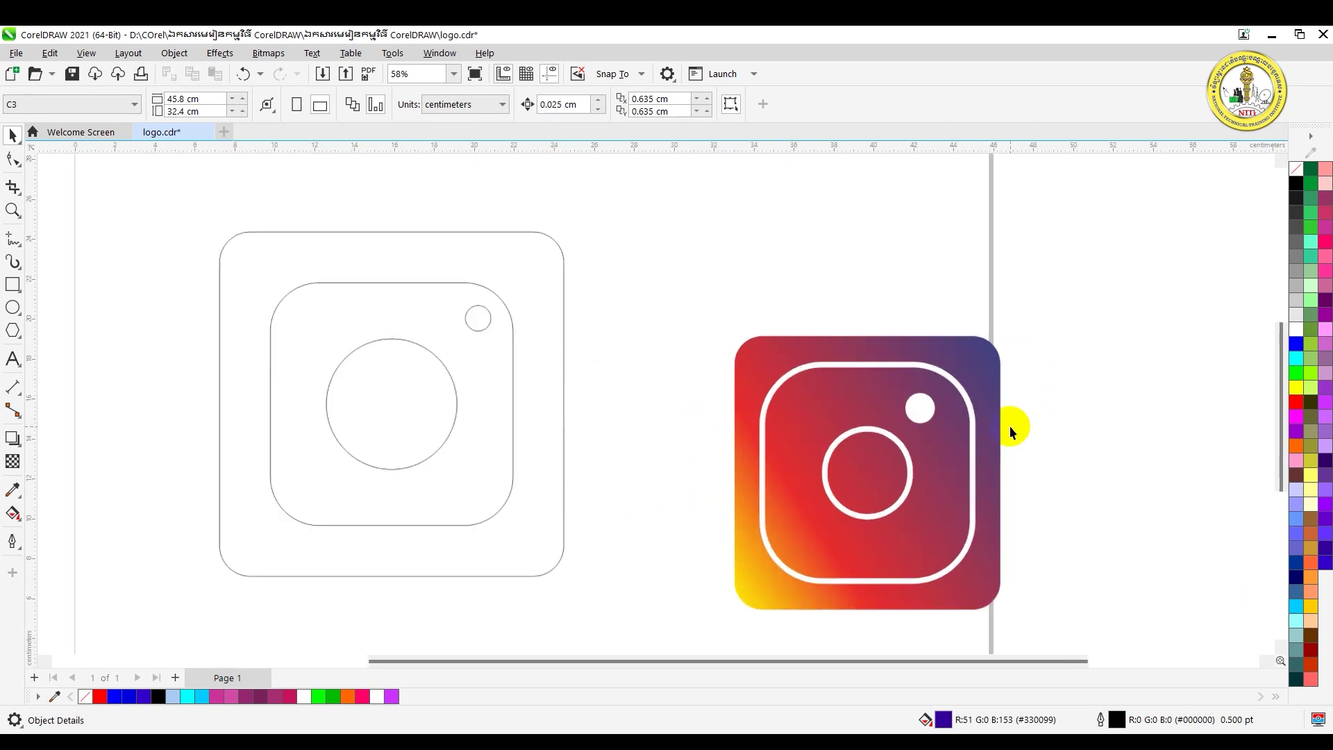
Apply a linear fountain fill to the outer rounded square with Interactive Fill, running diagonally from its upper-right corner to just beyond the lower-left corner
scroll(1008, 427, up, 1)
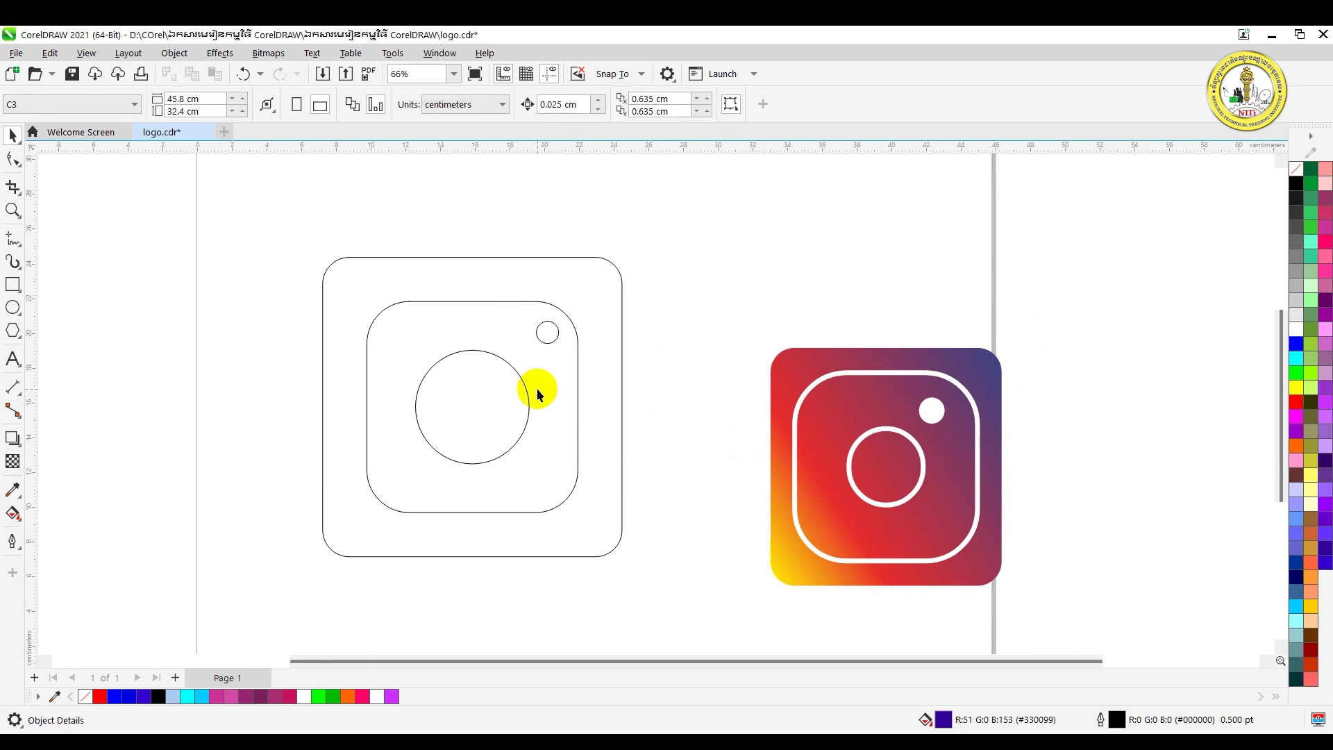
scroll(981, 373, up, 1)
scroll(982, 373, up, 1)
scroll(981, 373, down, 2)
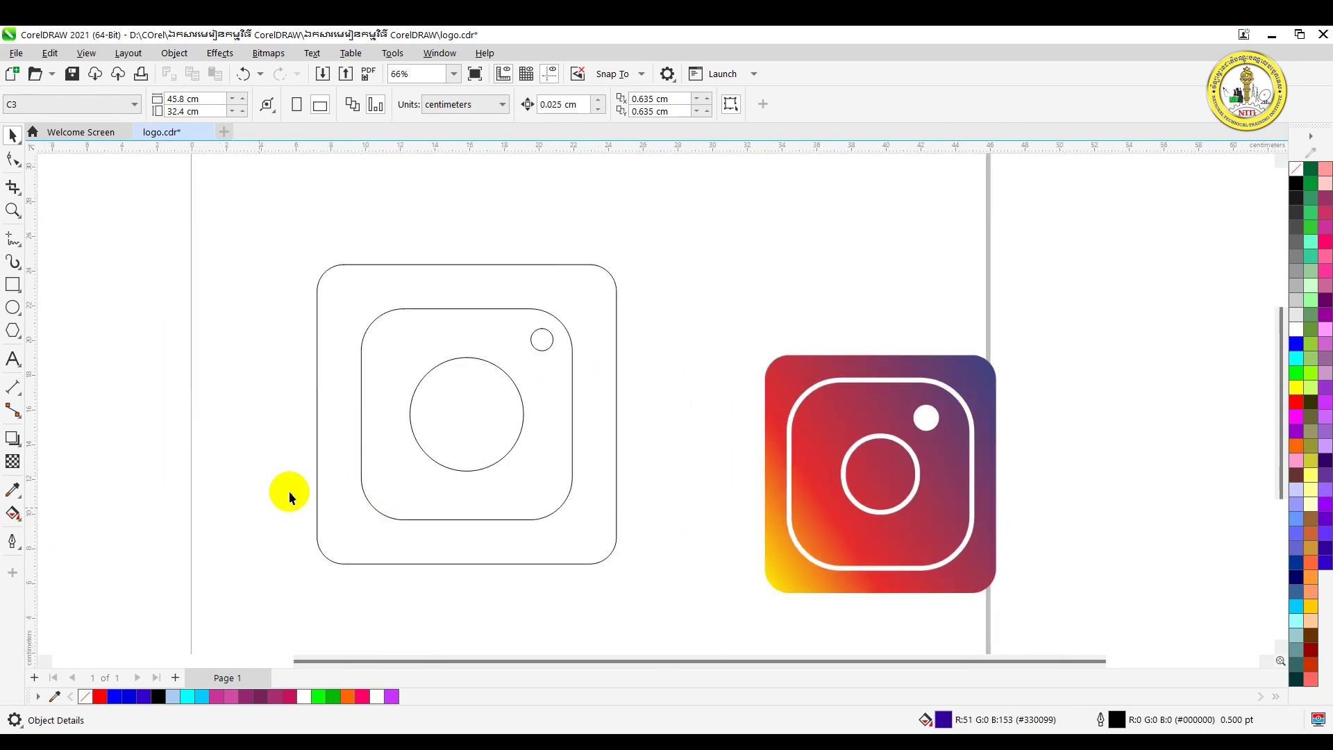
click(23, 526)
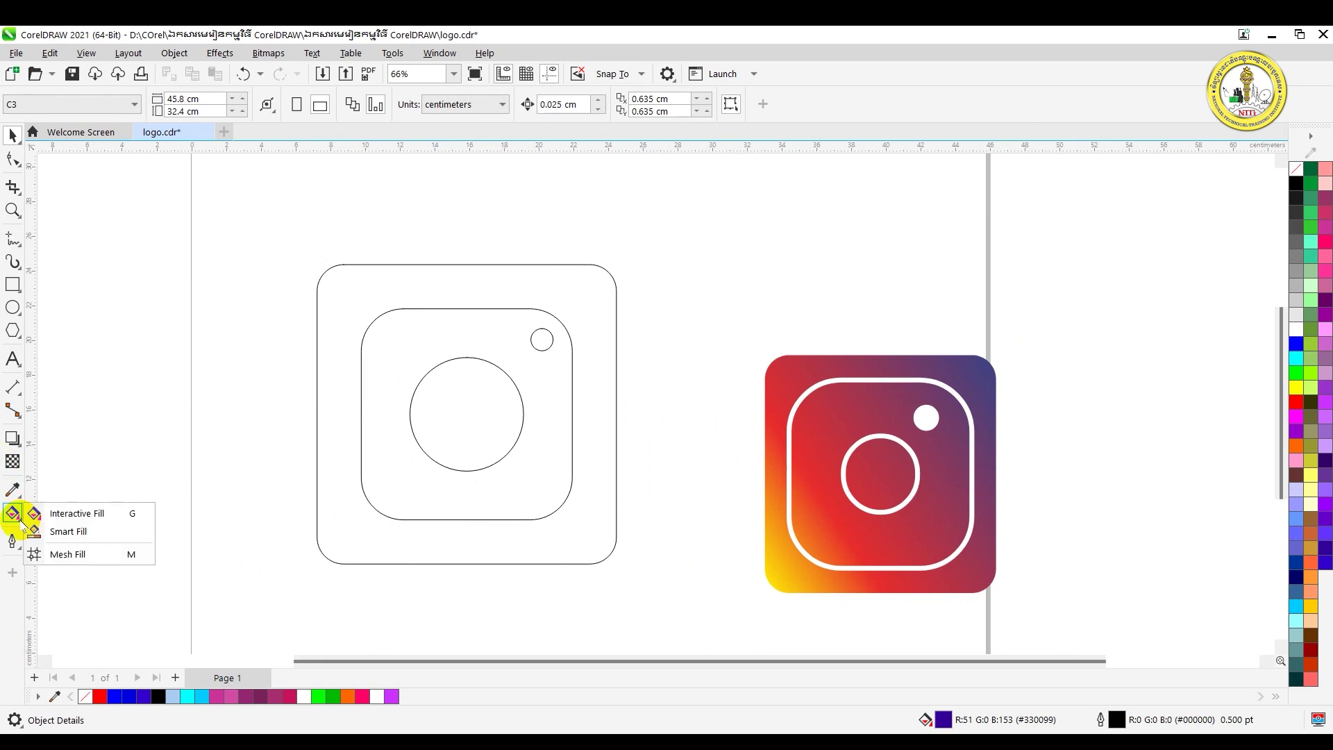
click(76, 513)
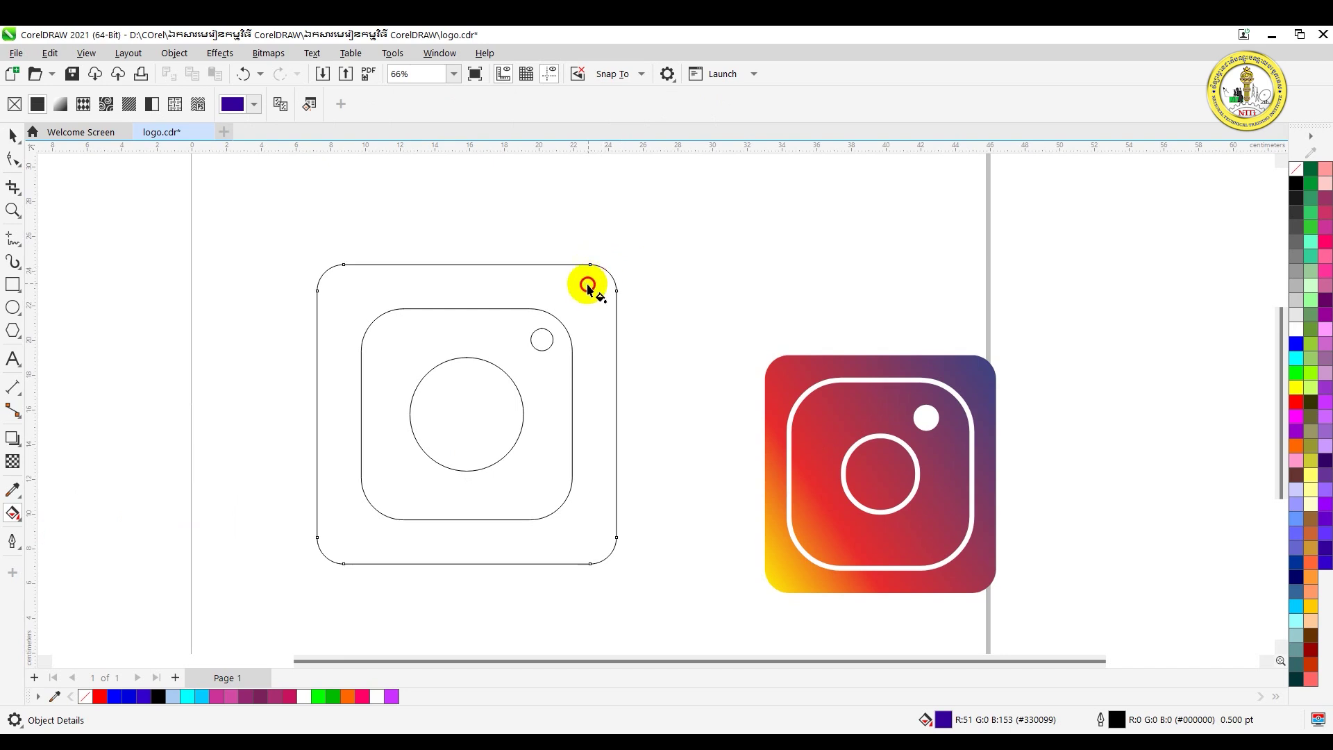
click(602, 271)
drag(600, 265, 295, 599)
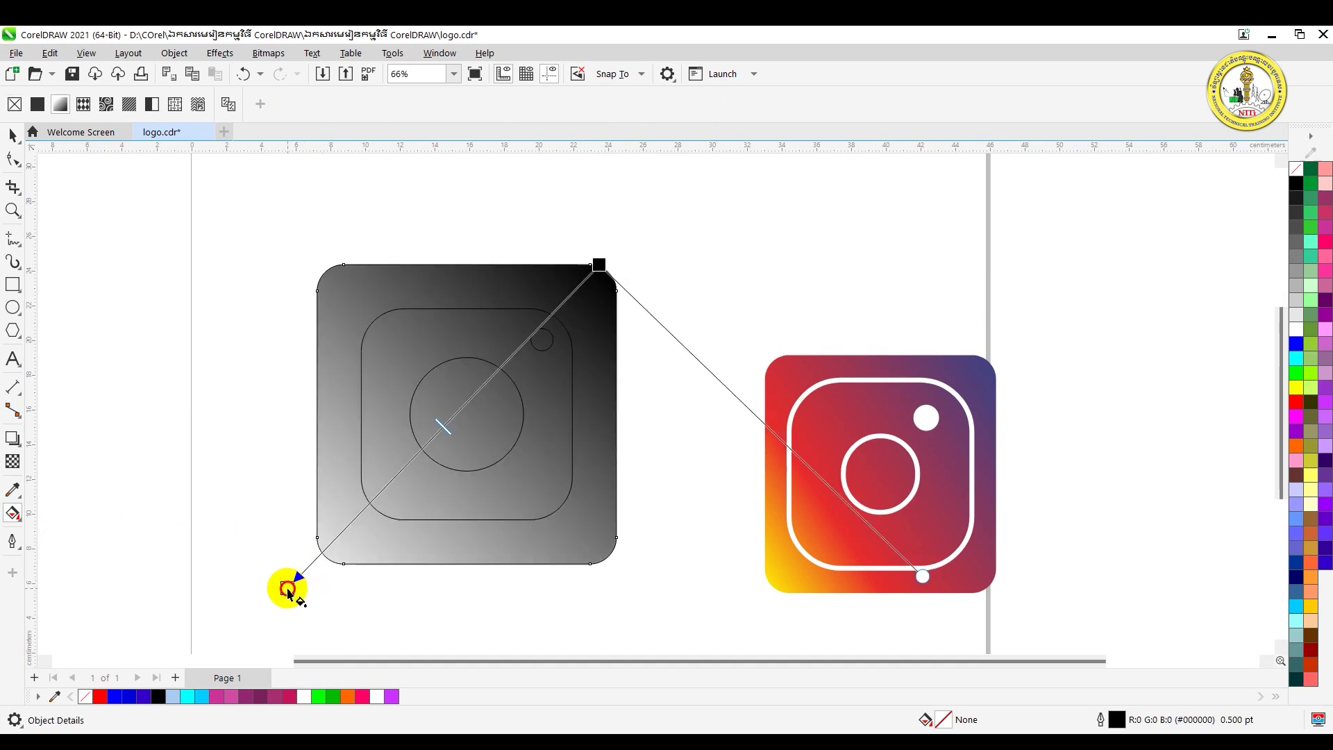
scroll(448, 364, down, 2)
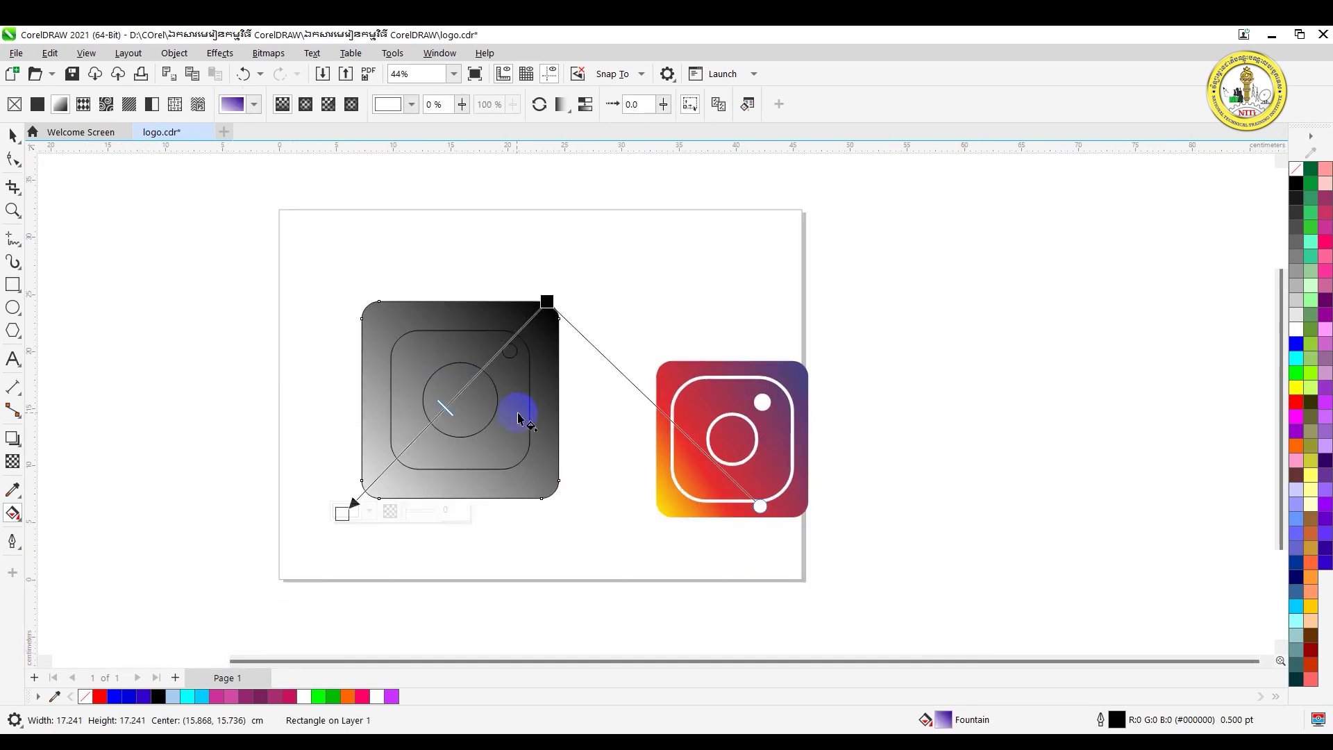
scroll(524, 410, up, 2)
Recolour the gradient's upper-right start node dark blue-violet (#330099) from the RGB Palette, following the reference logo
click(15, 134)
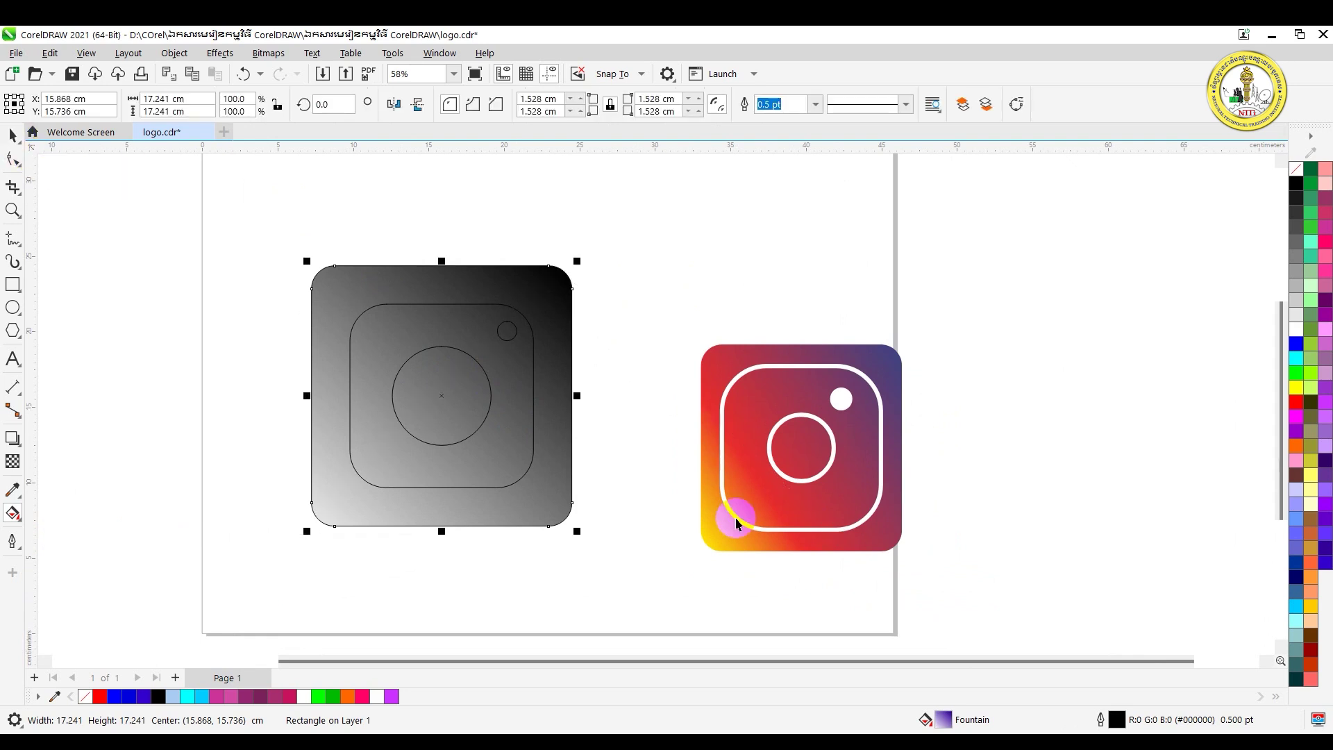
scroll(952, 422, up, 2)
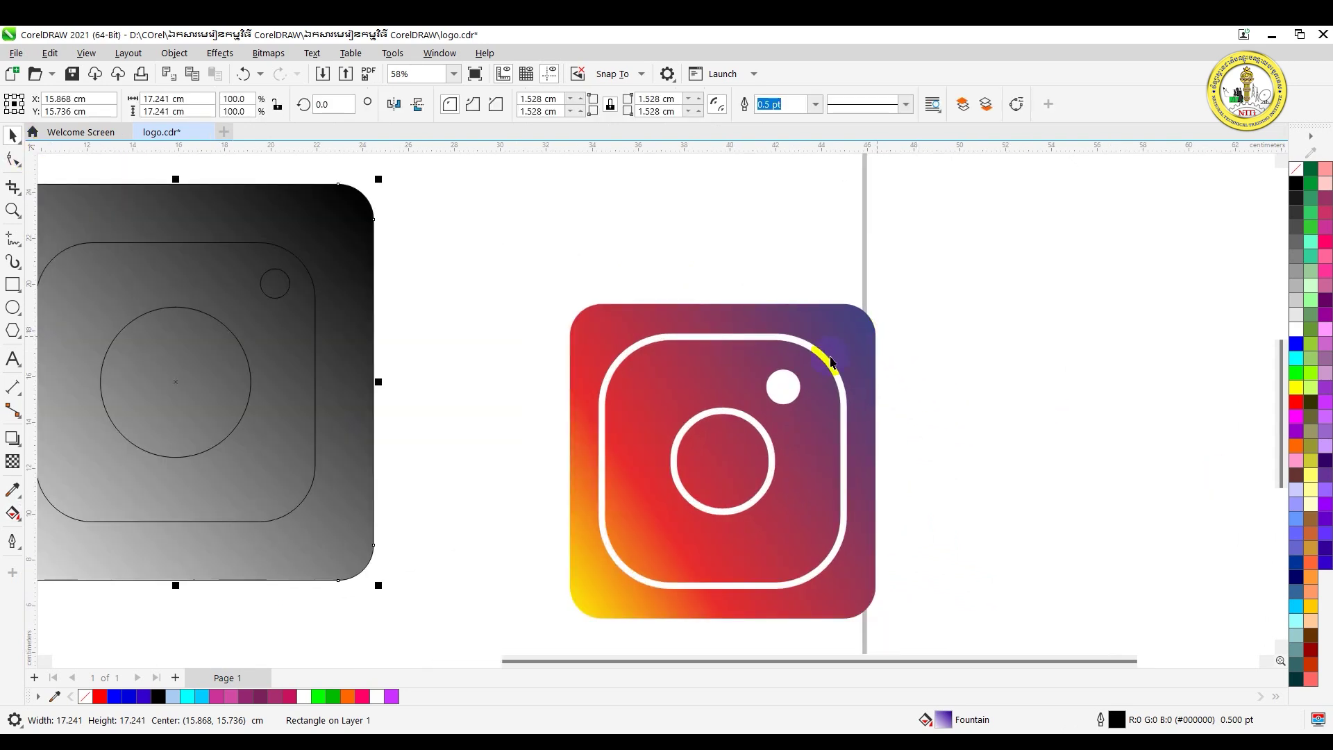
scroll(601, 559, down, 2)
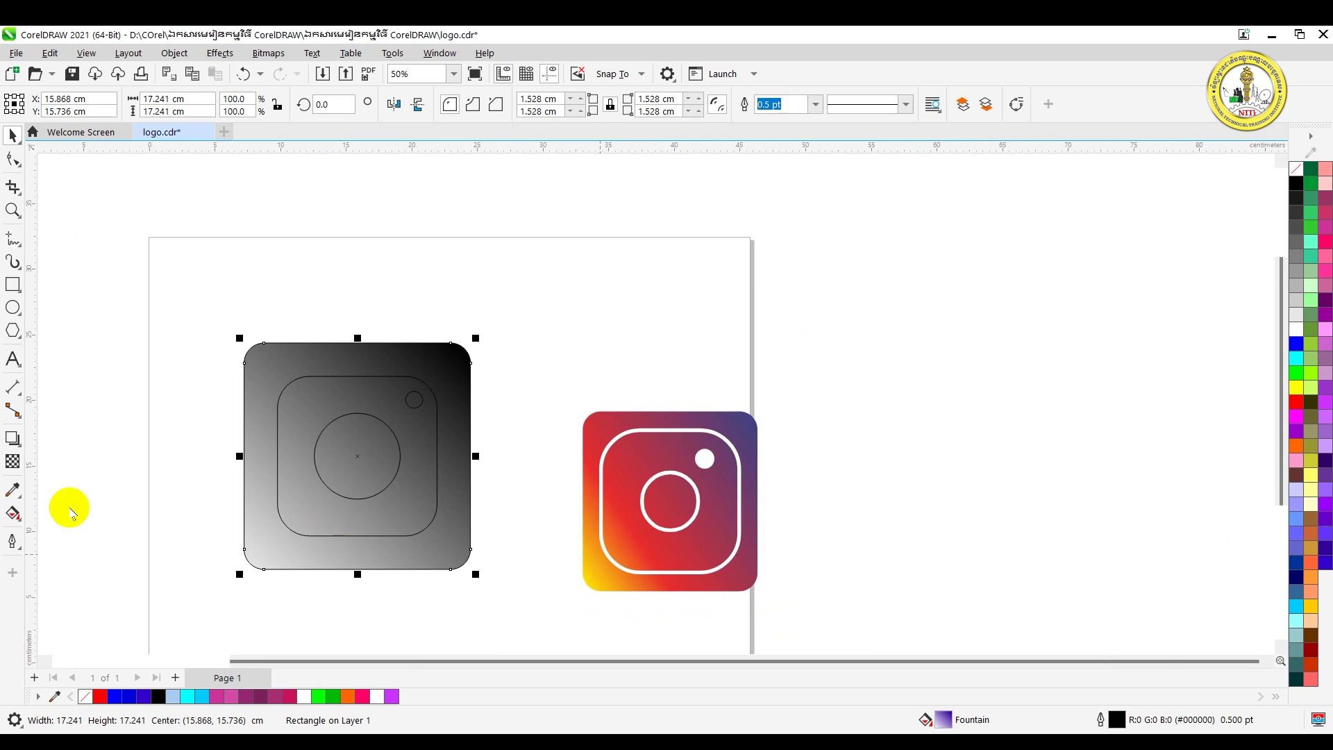
click(13, 514)
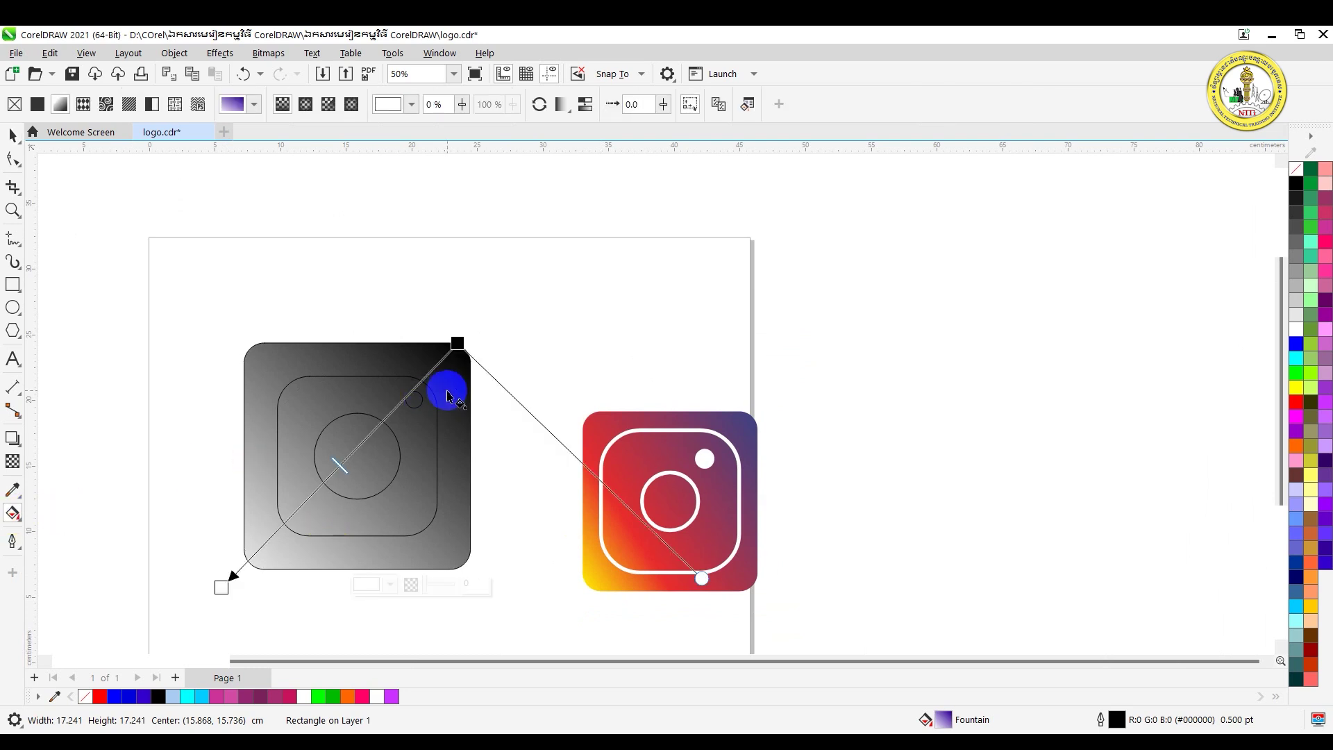
scroll(448, 397, left, 3)
click(623, 344)
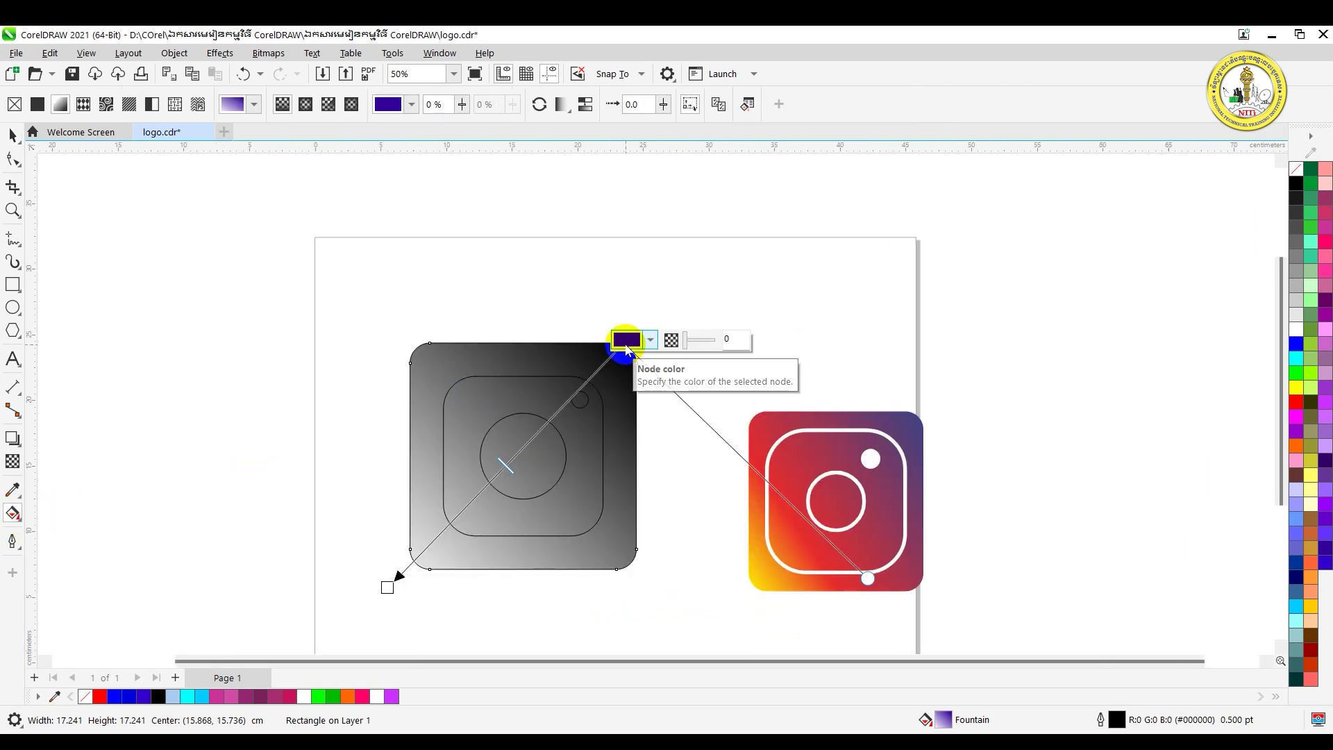
click(652, 341)
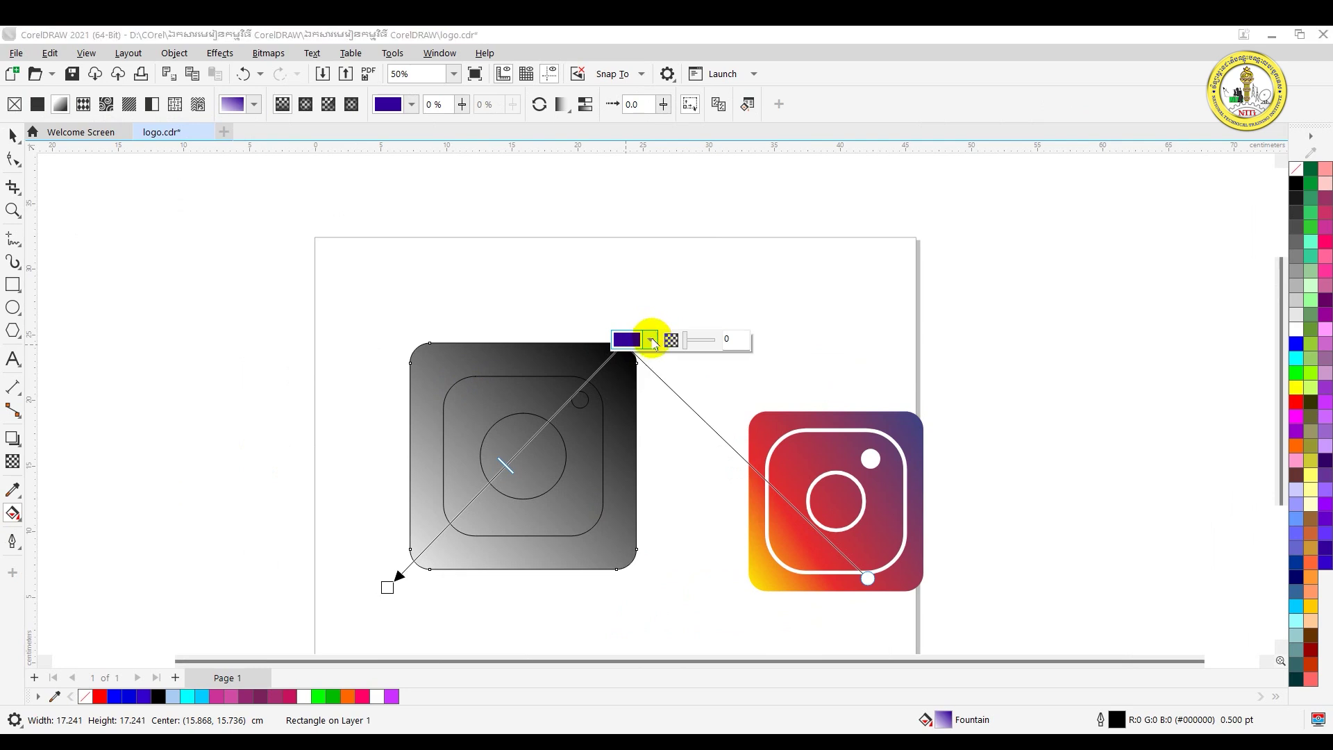
click(674, 373)
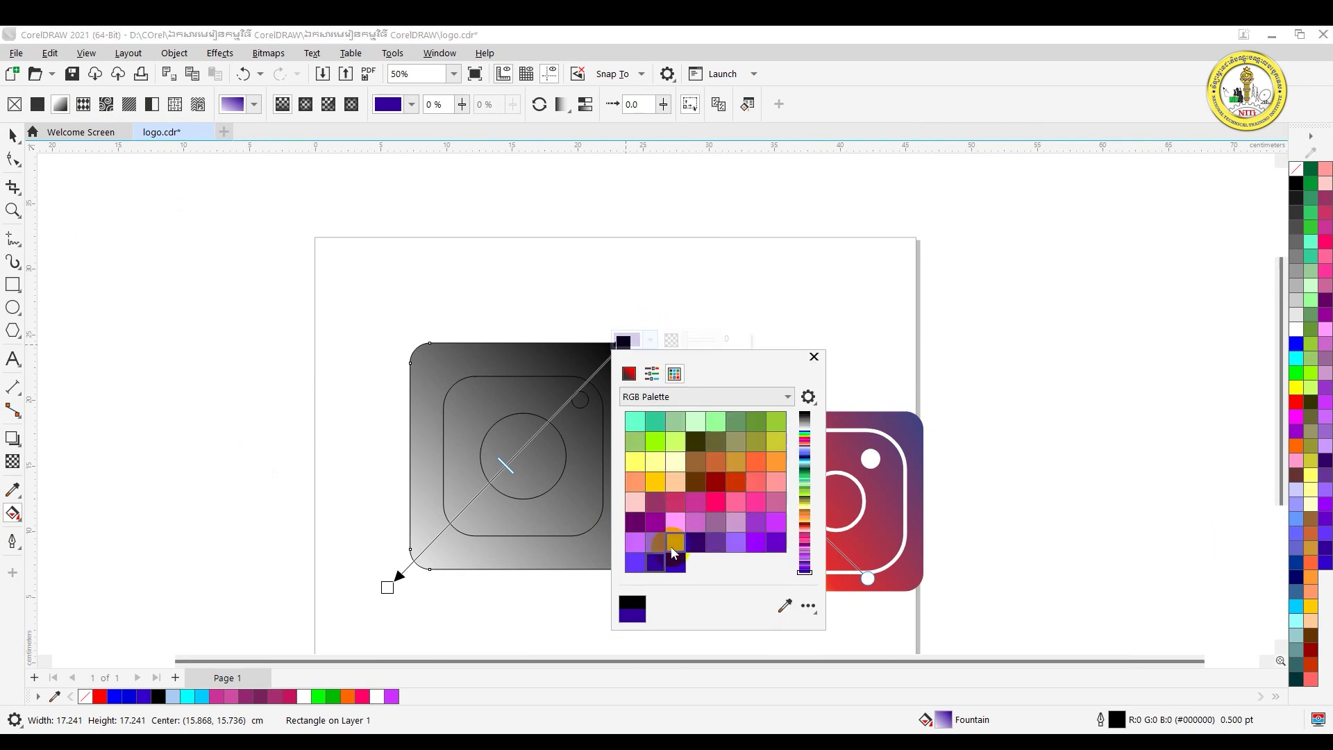
drag(730, 360, 1021, 149)
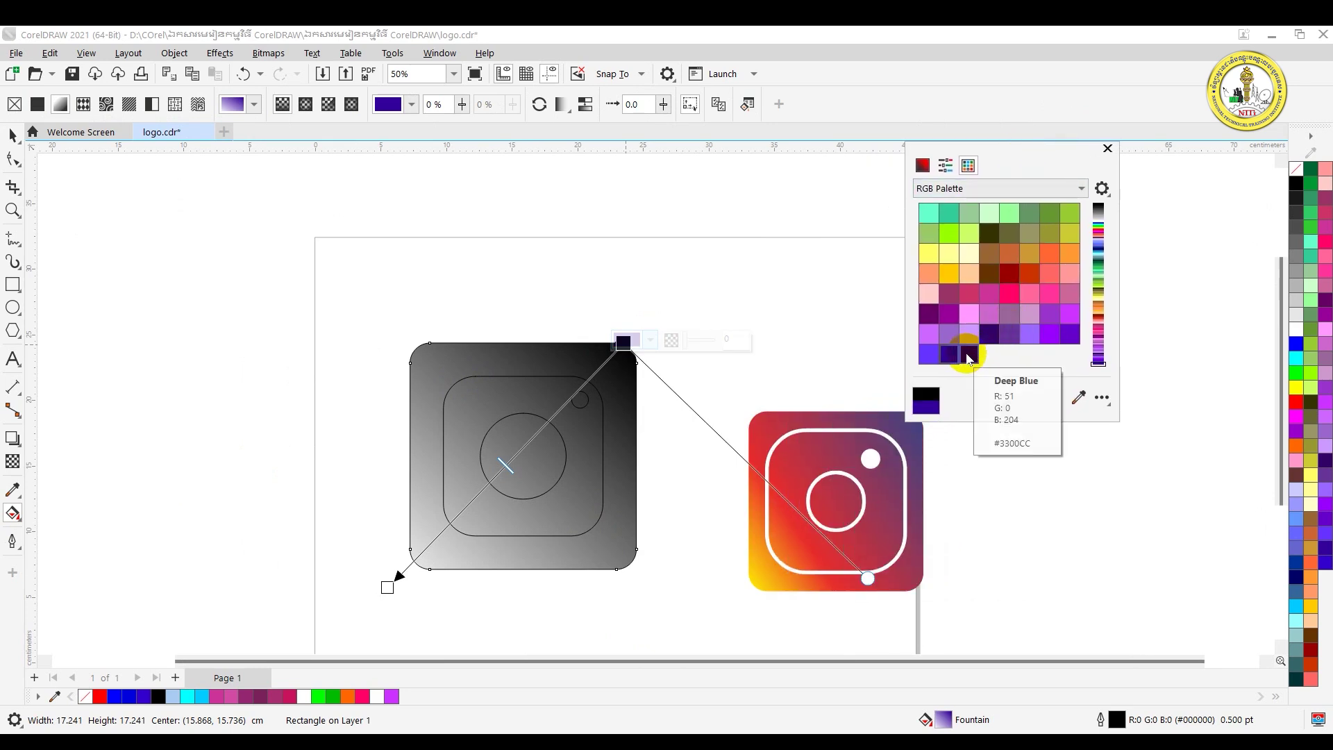
click(948, 354)
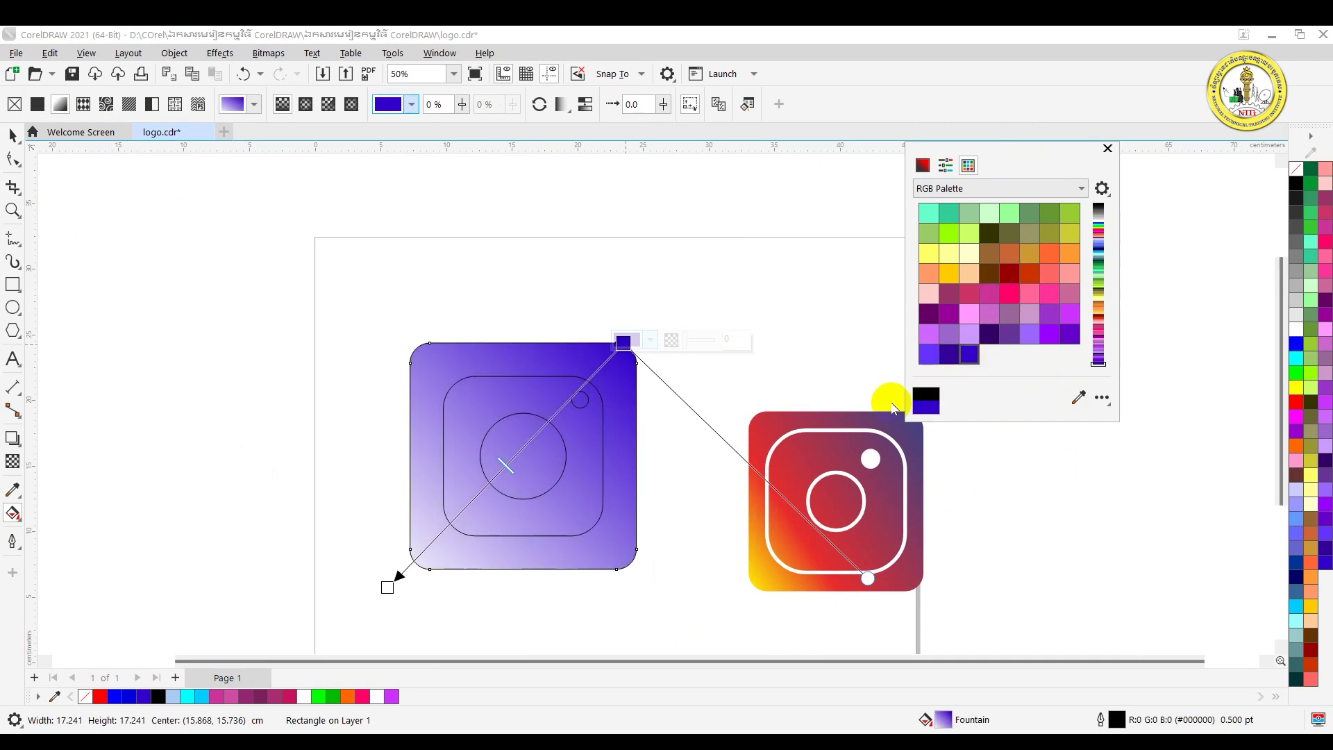
click(951, 356)
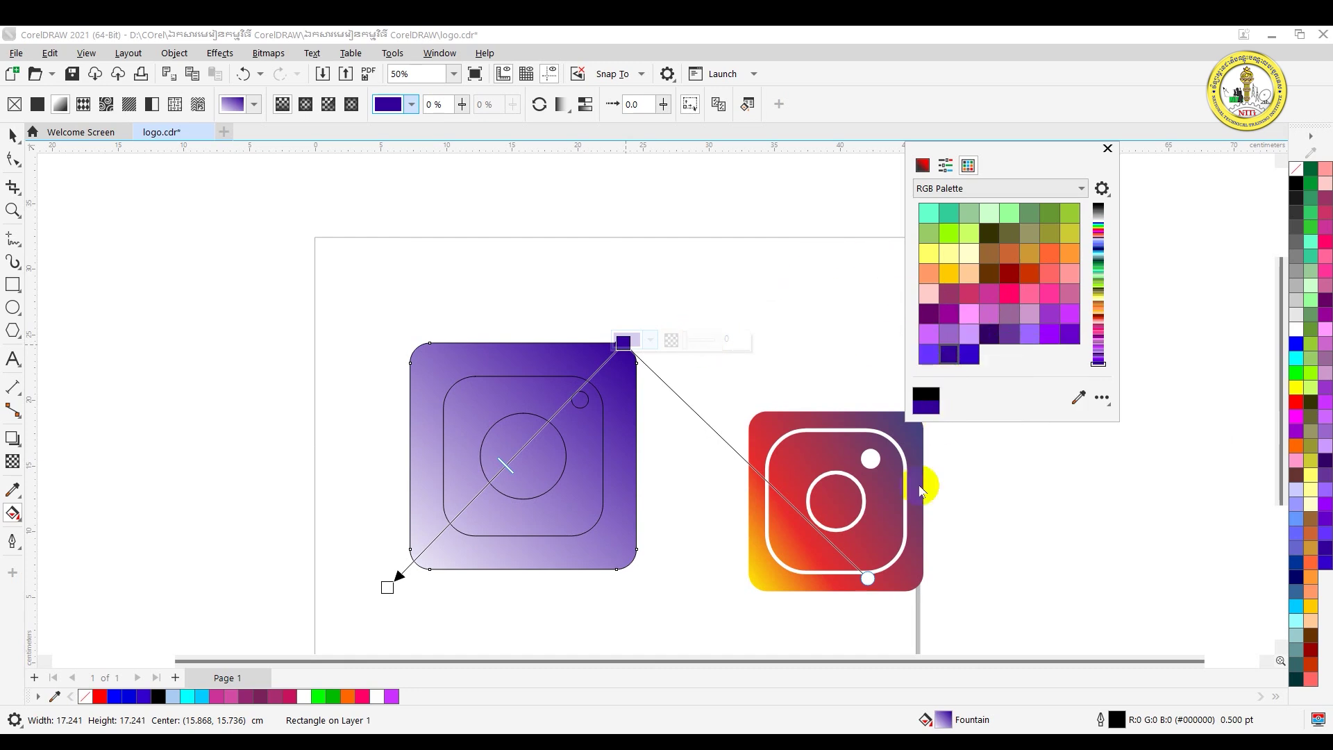
click(1108, 148)
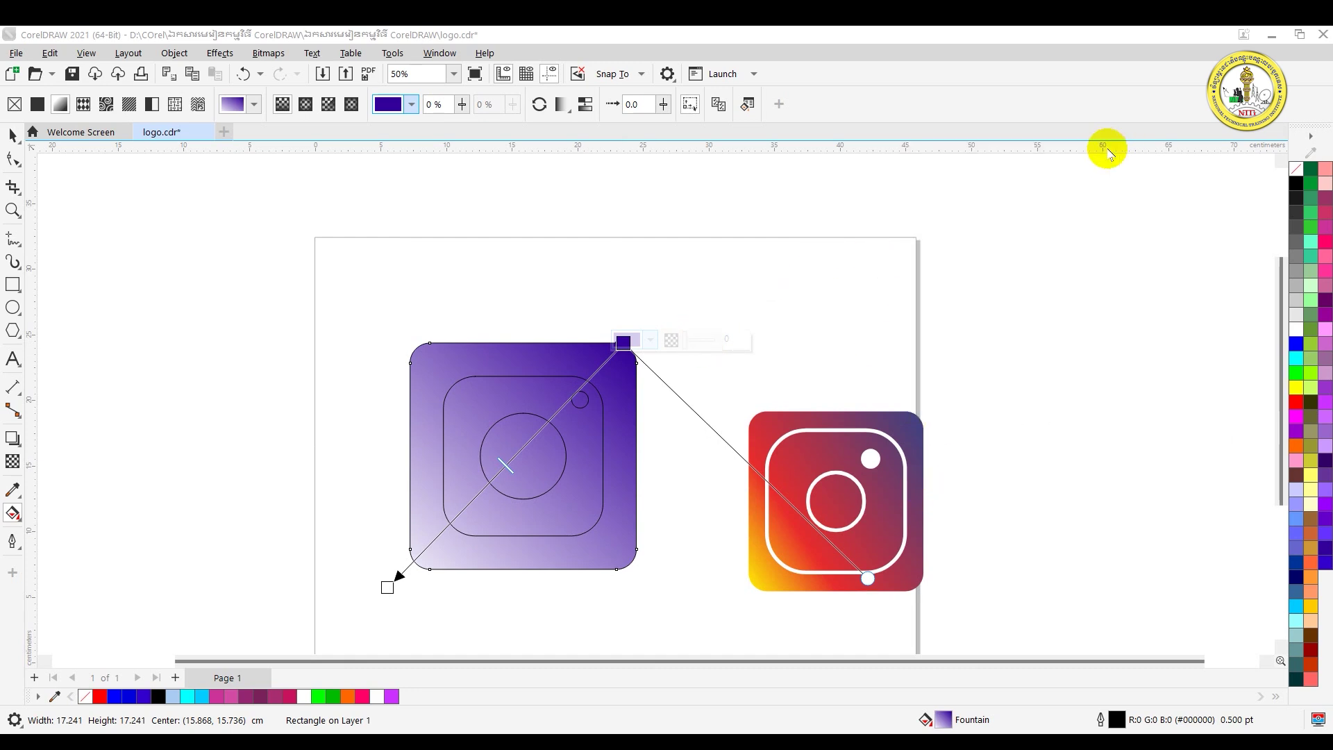
Add a colour node at about 47% along the outer square's gradient and make it red (#F2000C)
scroll(854, 501, up, 1)
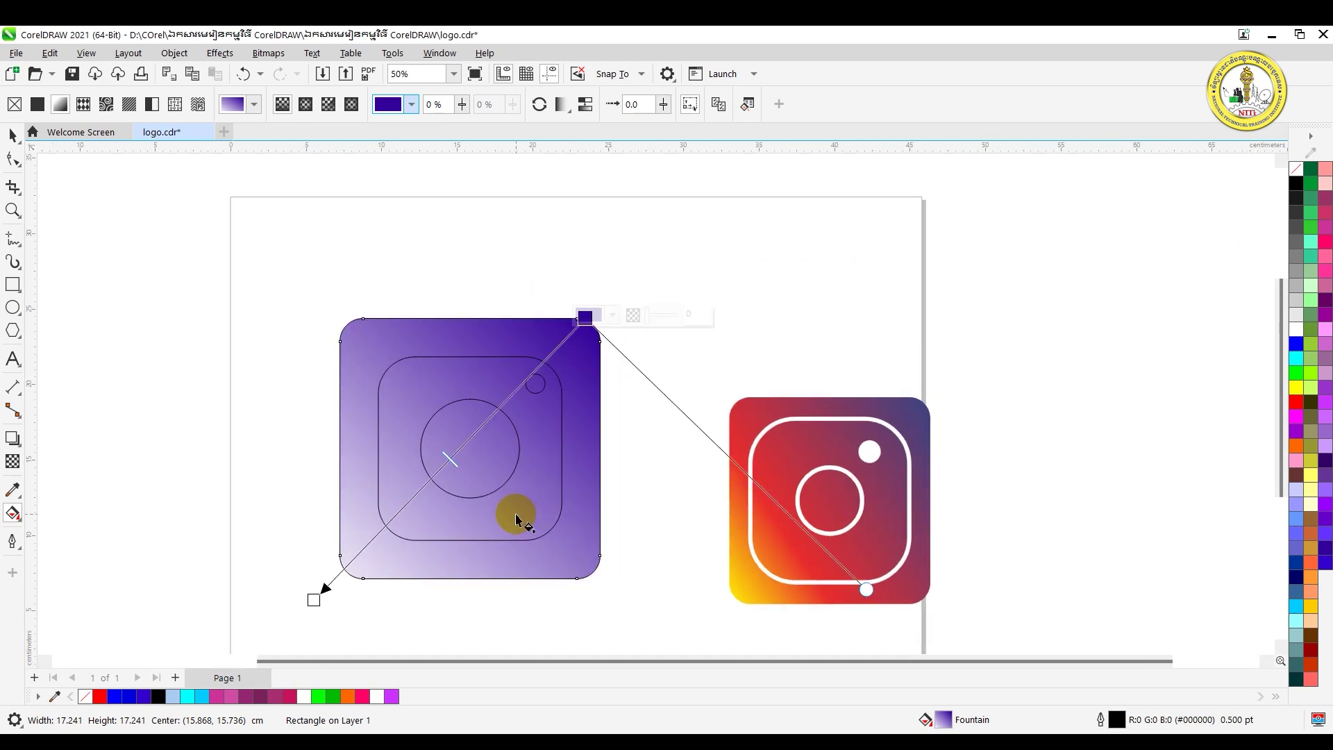
scroll(512, 515, down, 1)
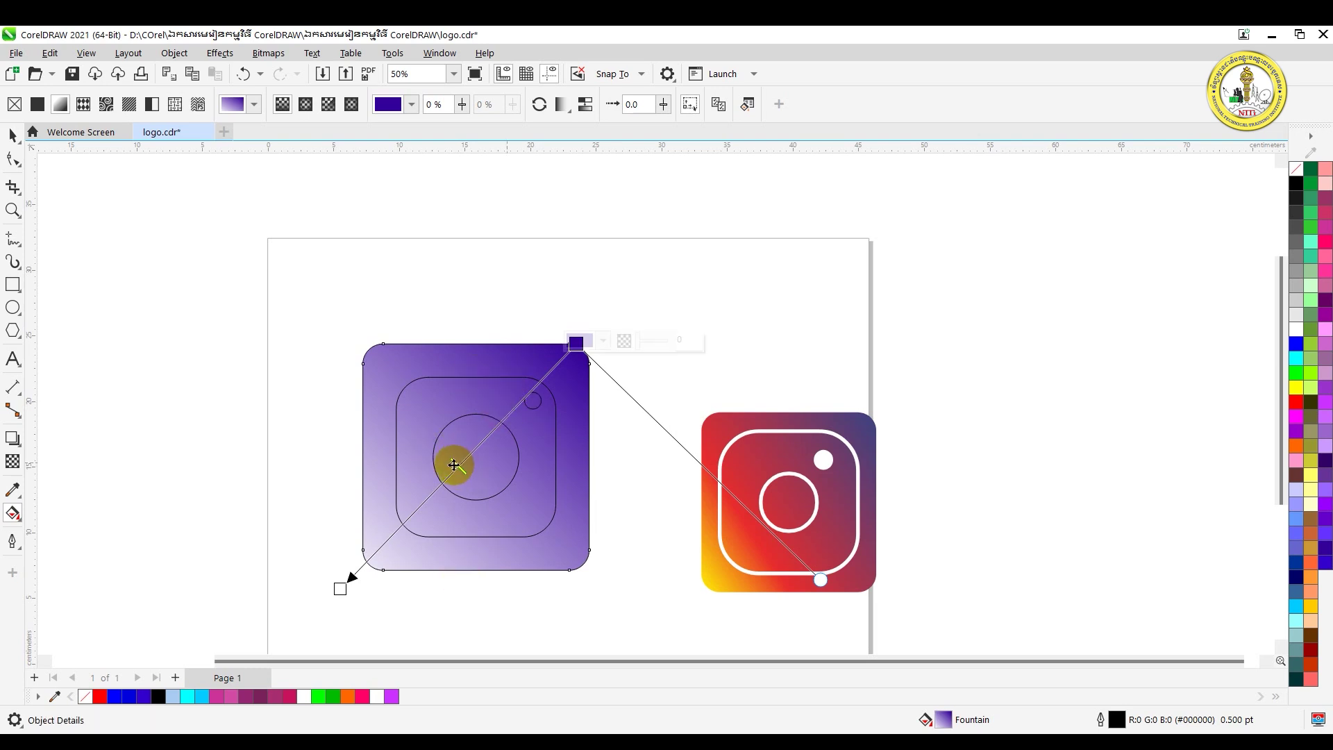
double_click(465, 459)
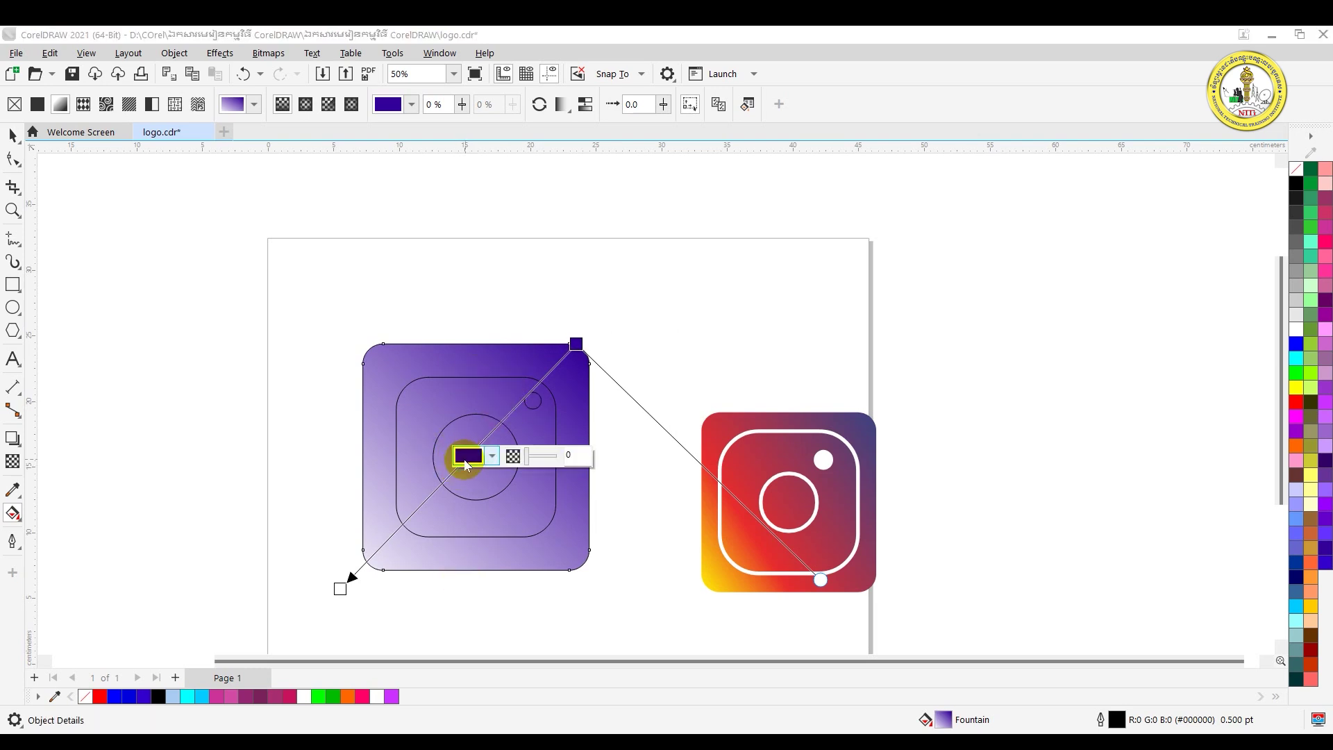
click(491, 456)
click(470, 189)
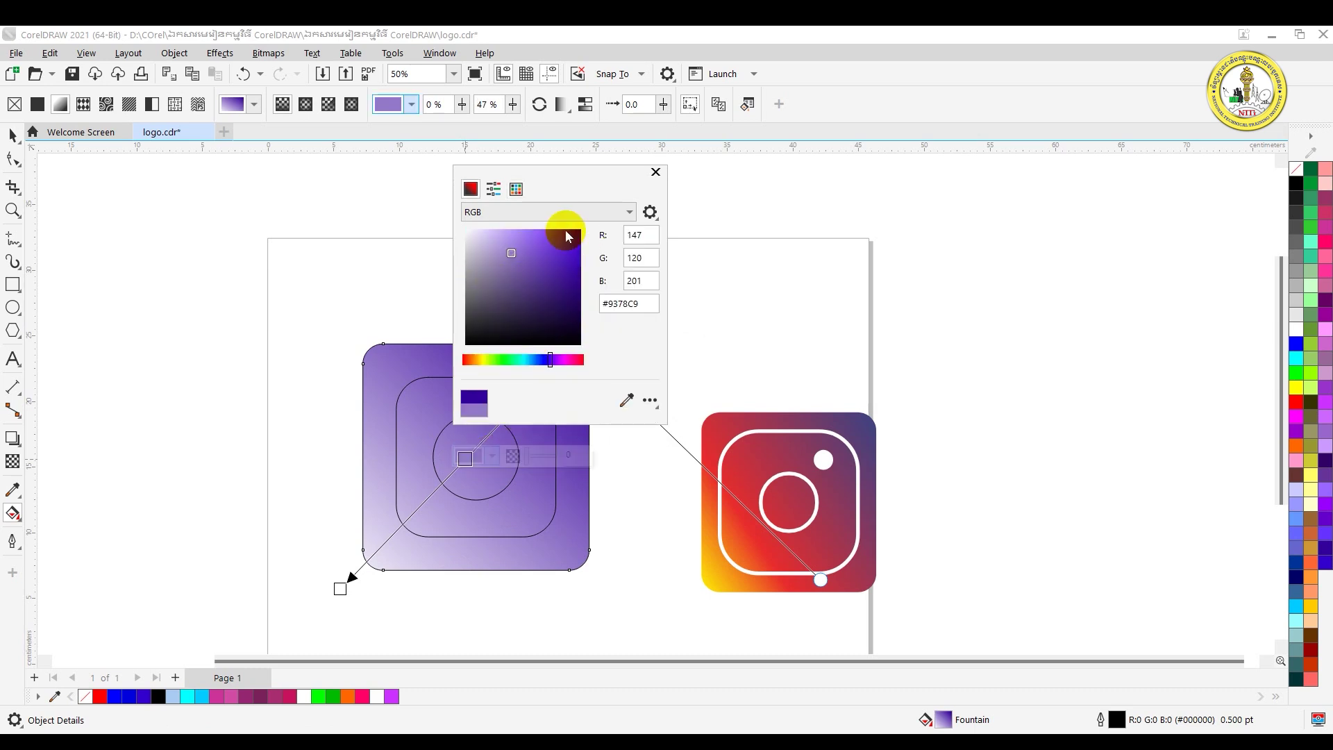
click(516, 190)
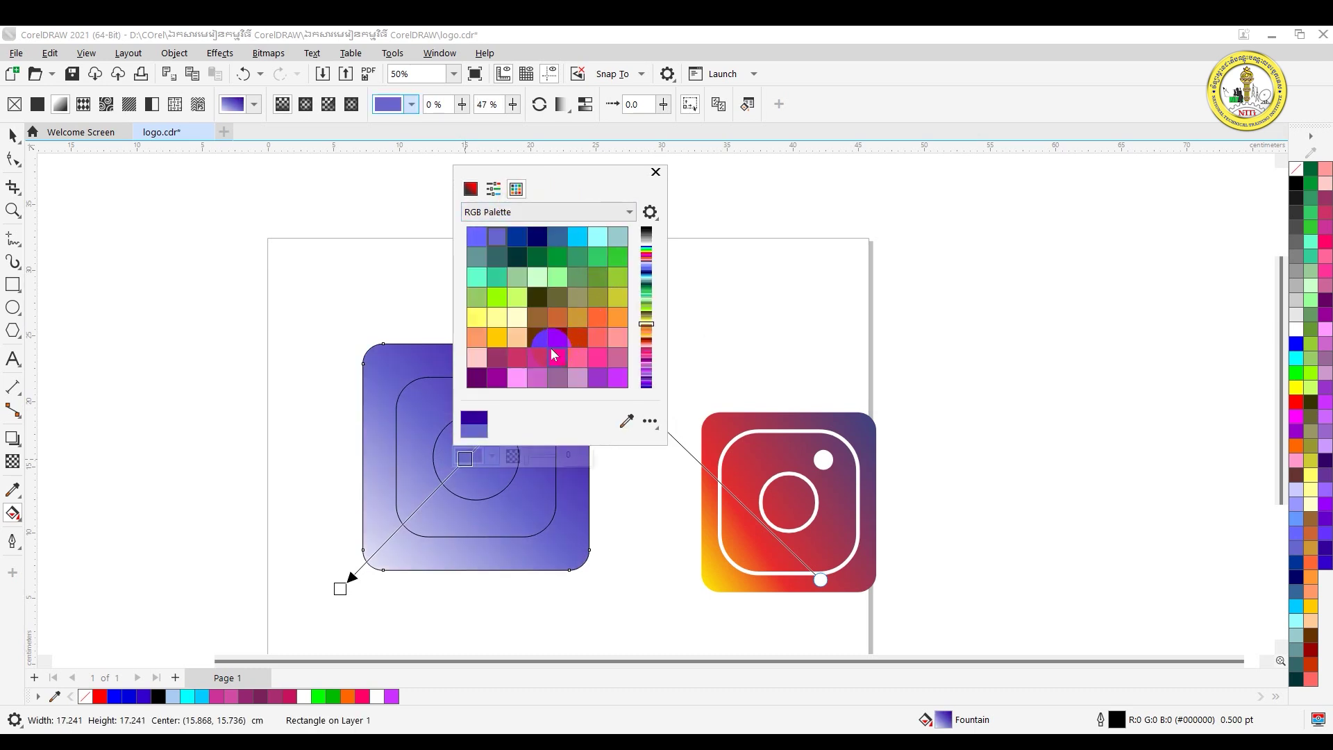
click(470, 189)
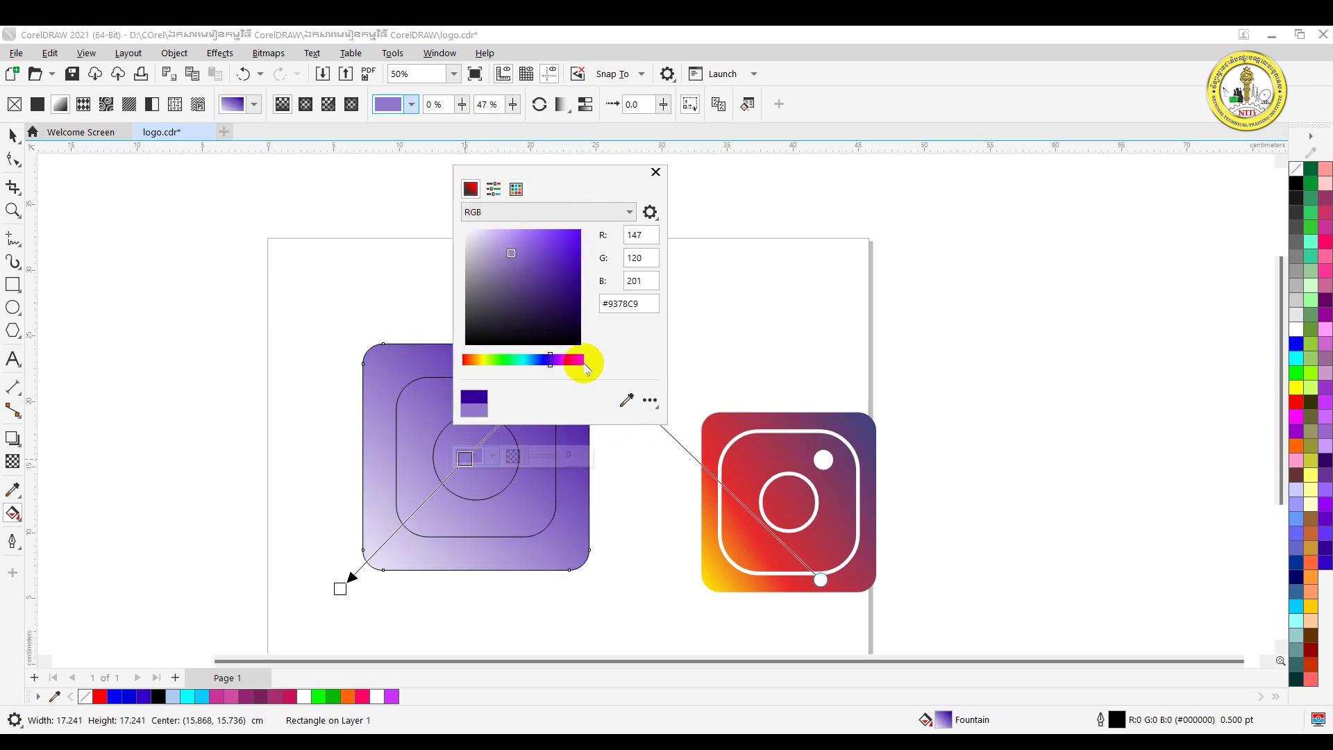
drag(585, 364, 578, 360)
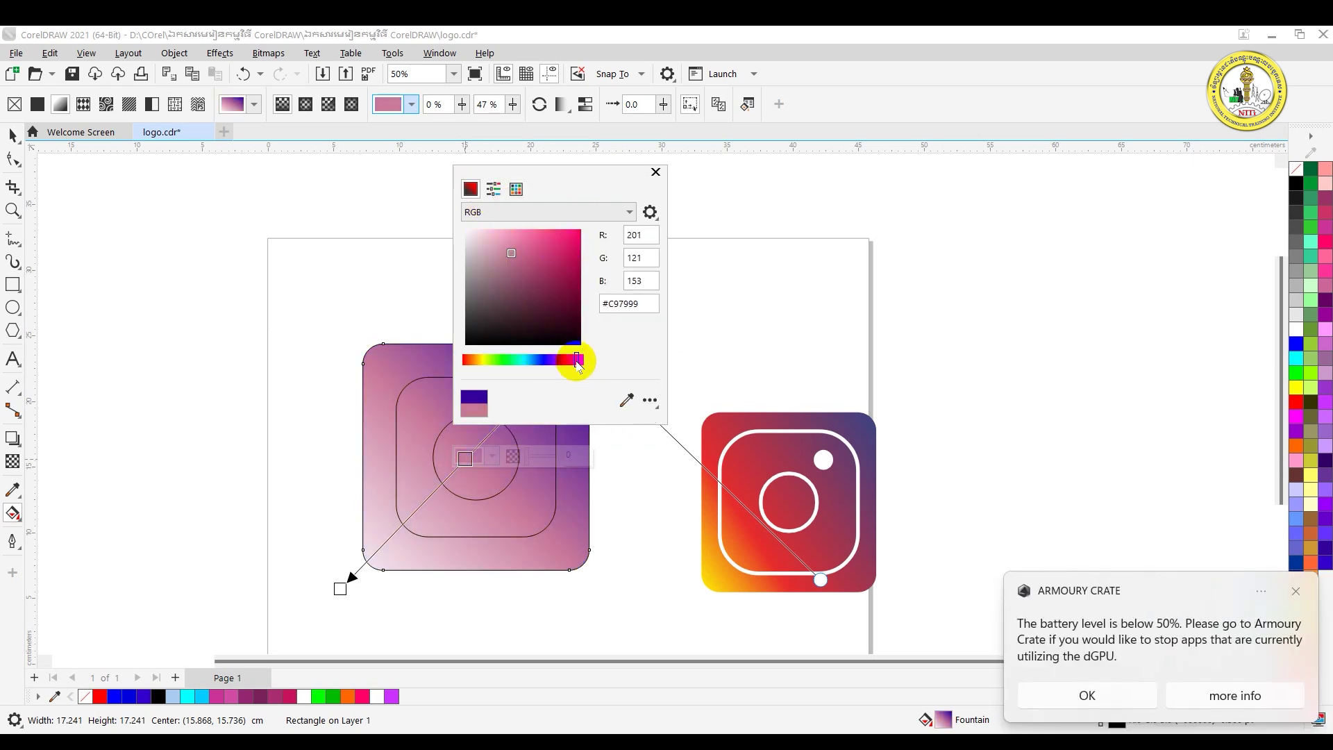
mouse_move(511, 255)
mouse_down()
mouse_move(572, 236)
mouse_move(573, 249)
mouse_move(581, 234)
mouse_up()
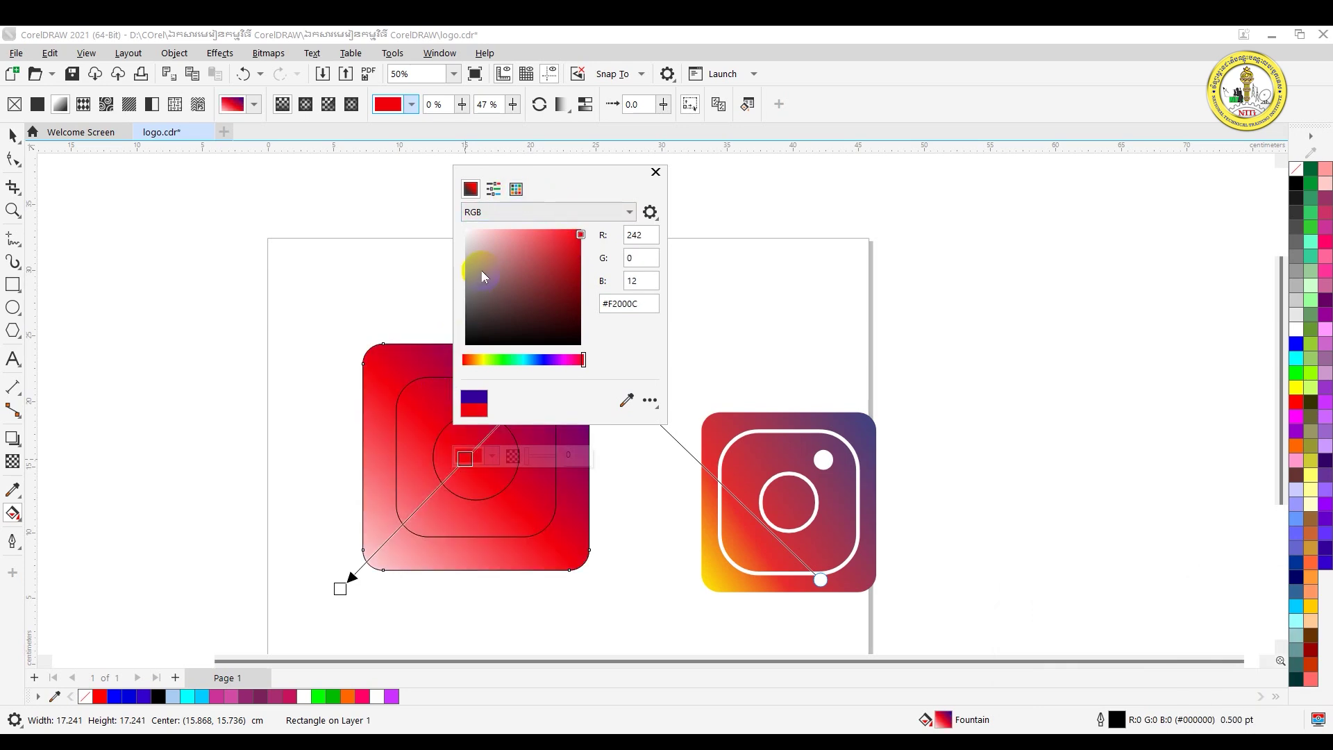
click(655, 173)
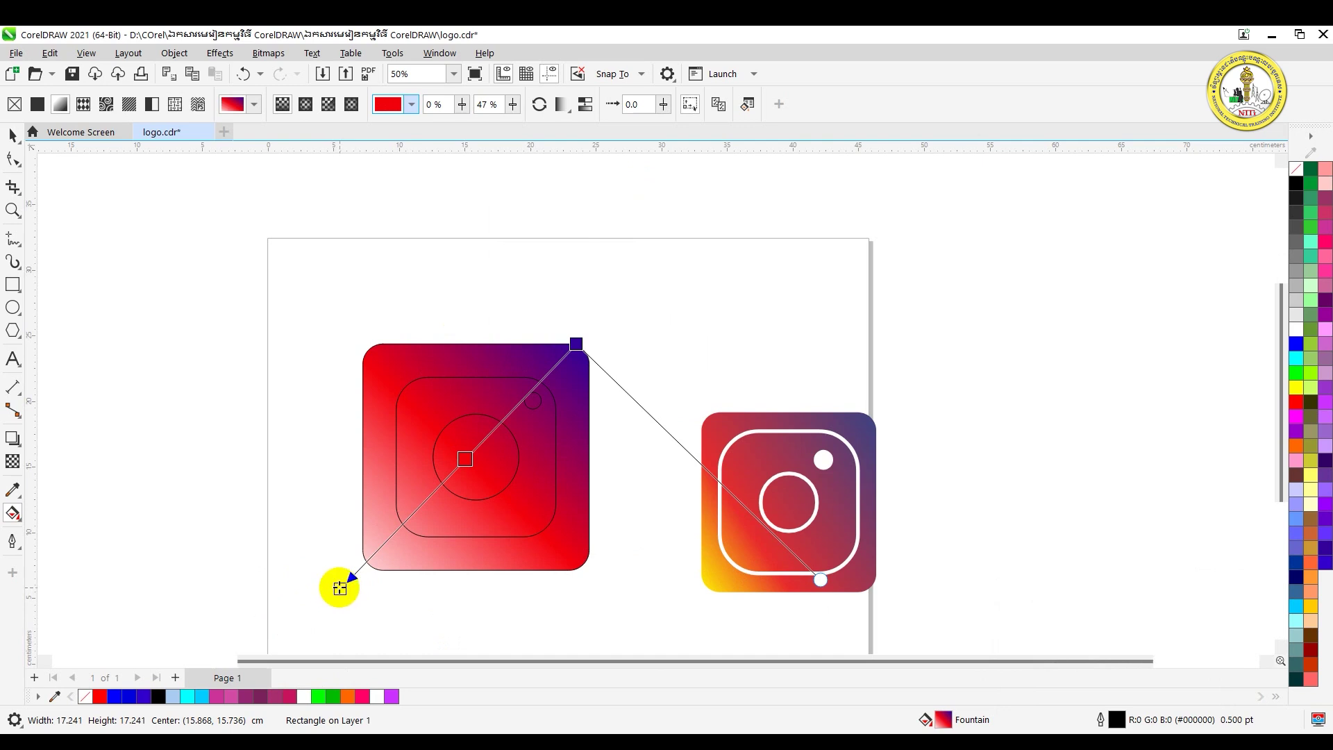
Set the gradient's lower-left end node to yellow from the RGB Palette and deselect the outer square
scroll(340, 588, up, 1)
click(339, 588)
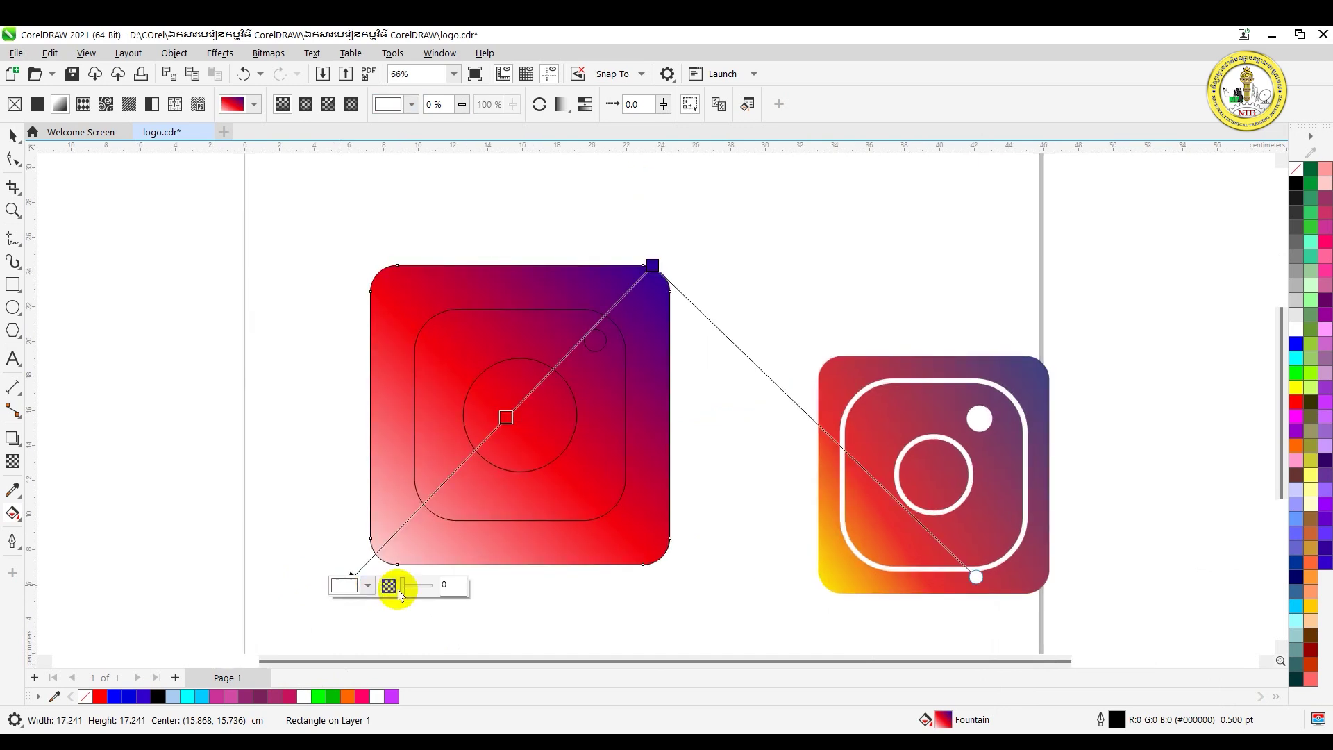
click(369, 588)
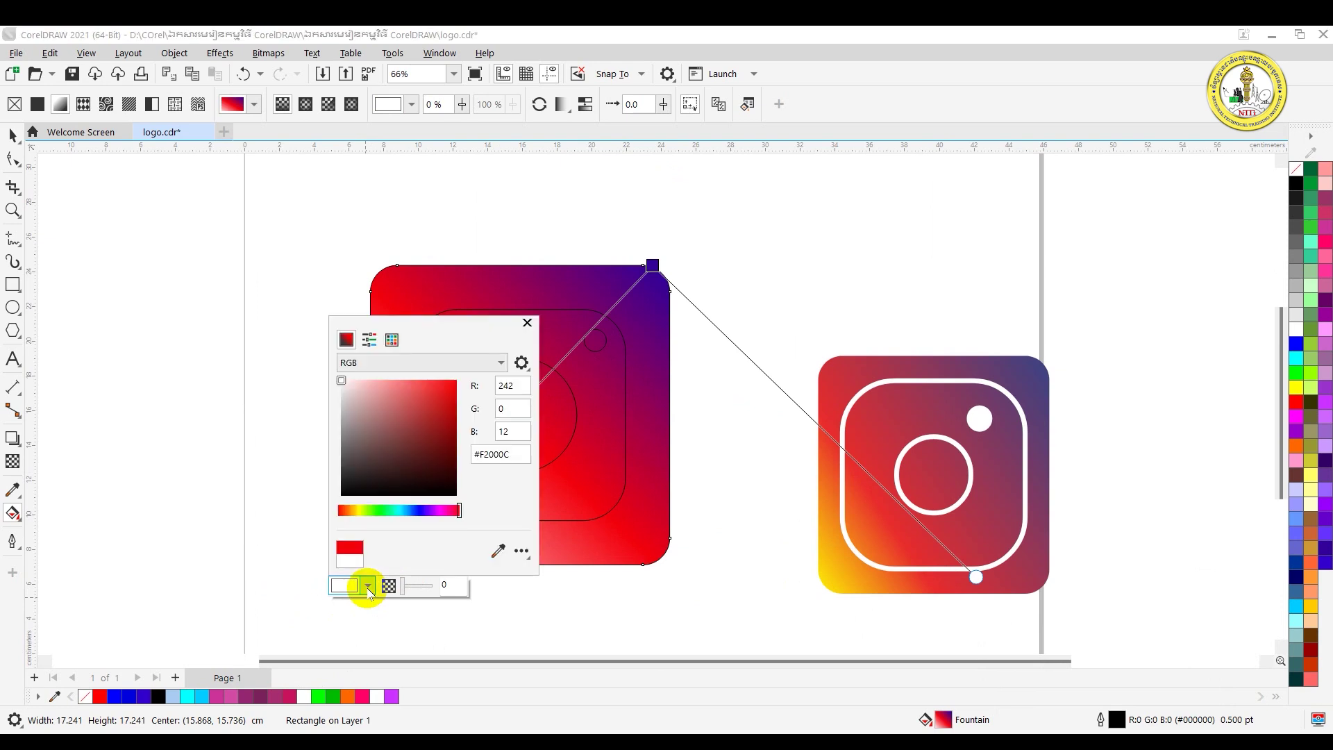
click(392, 340)
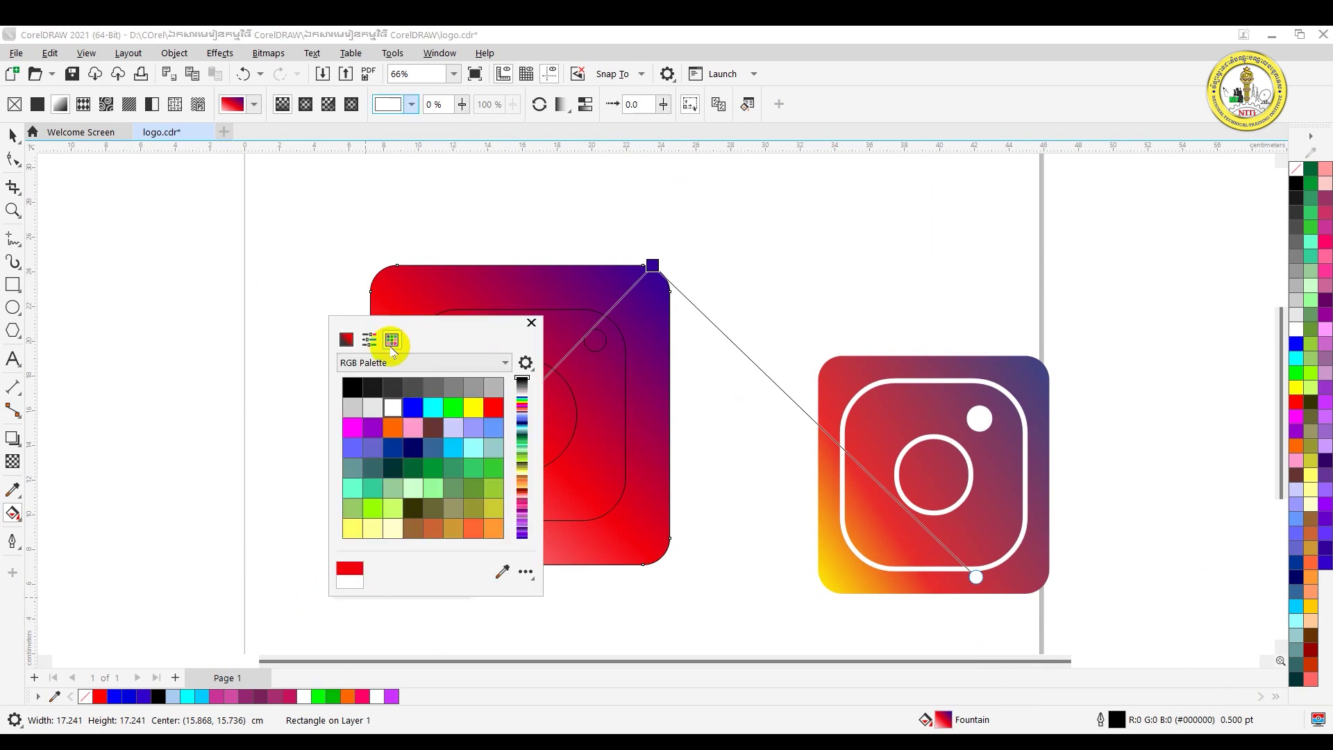
click(478, 408)
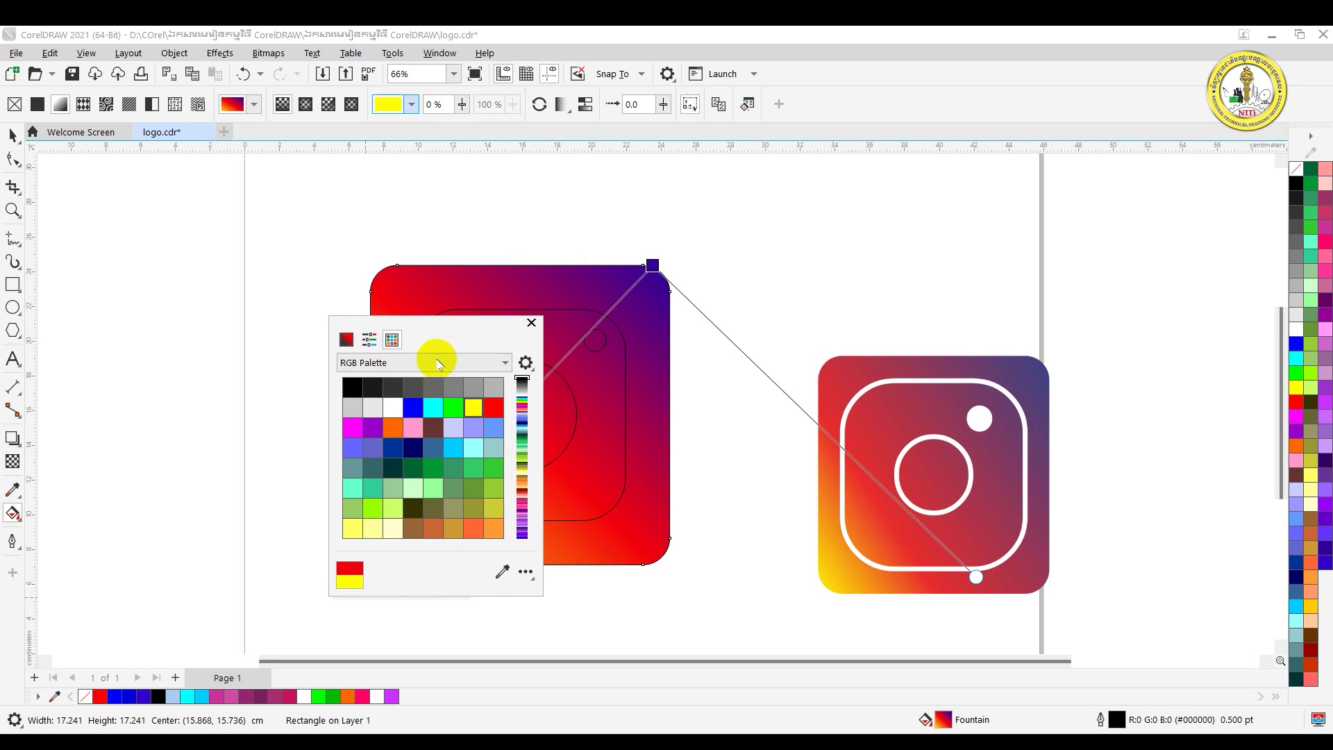
drag(474, 342, 1140, 232)
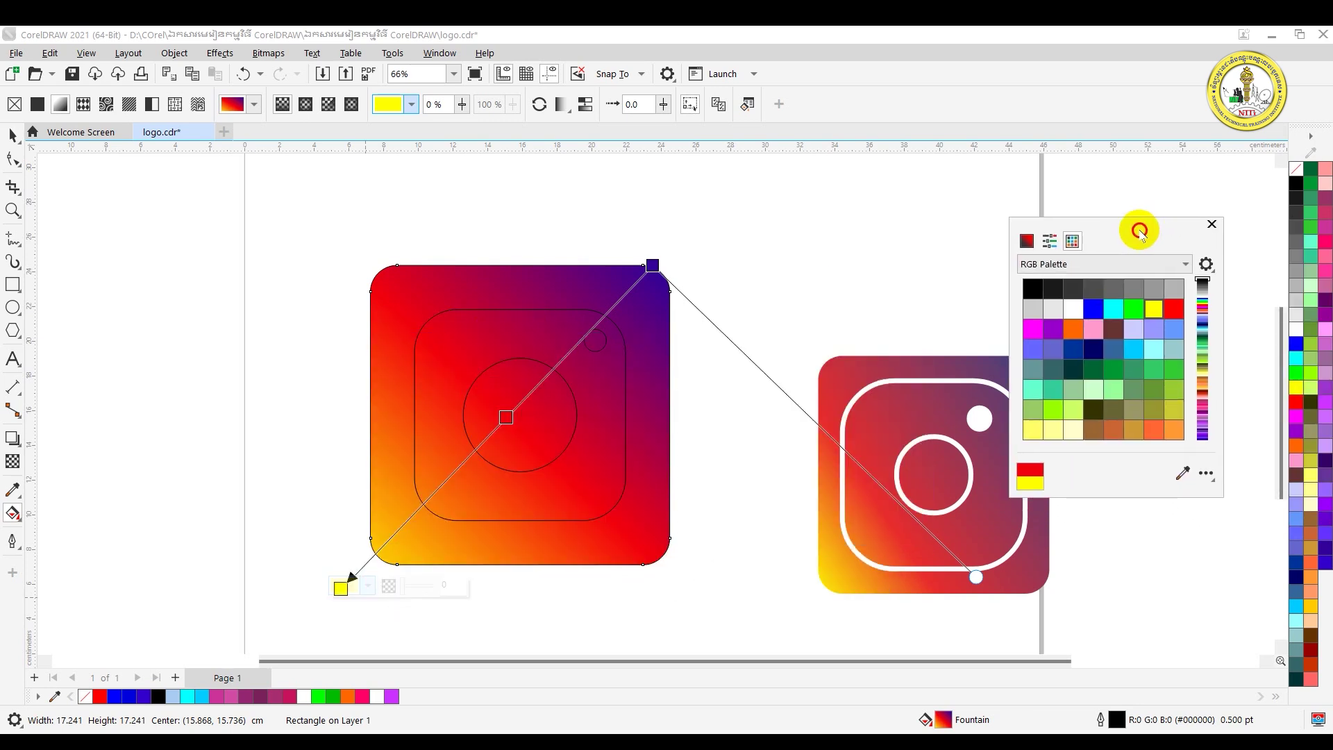
click(1211, 225)
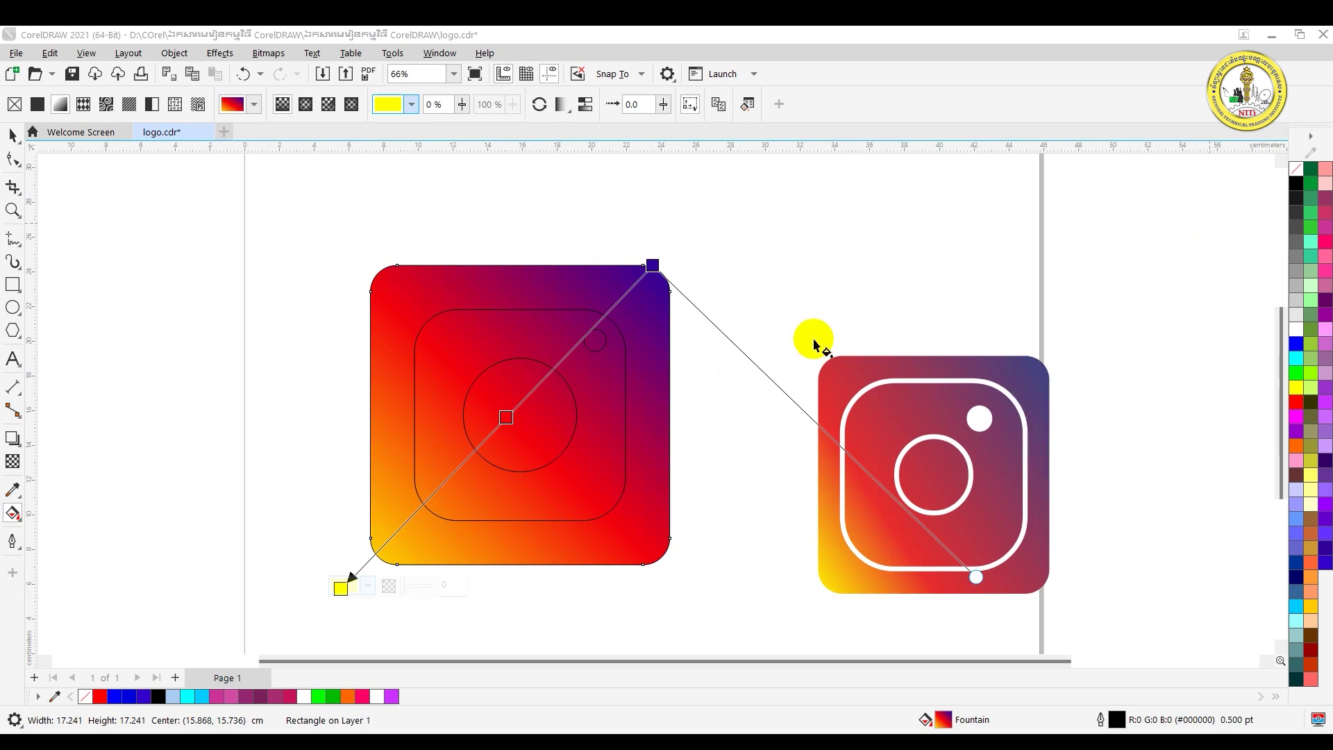
click(12, 135)
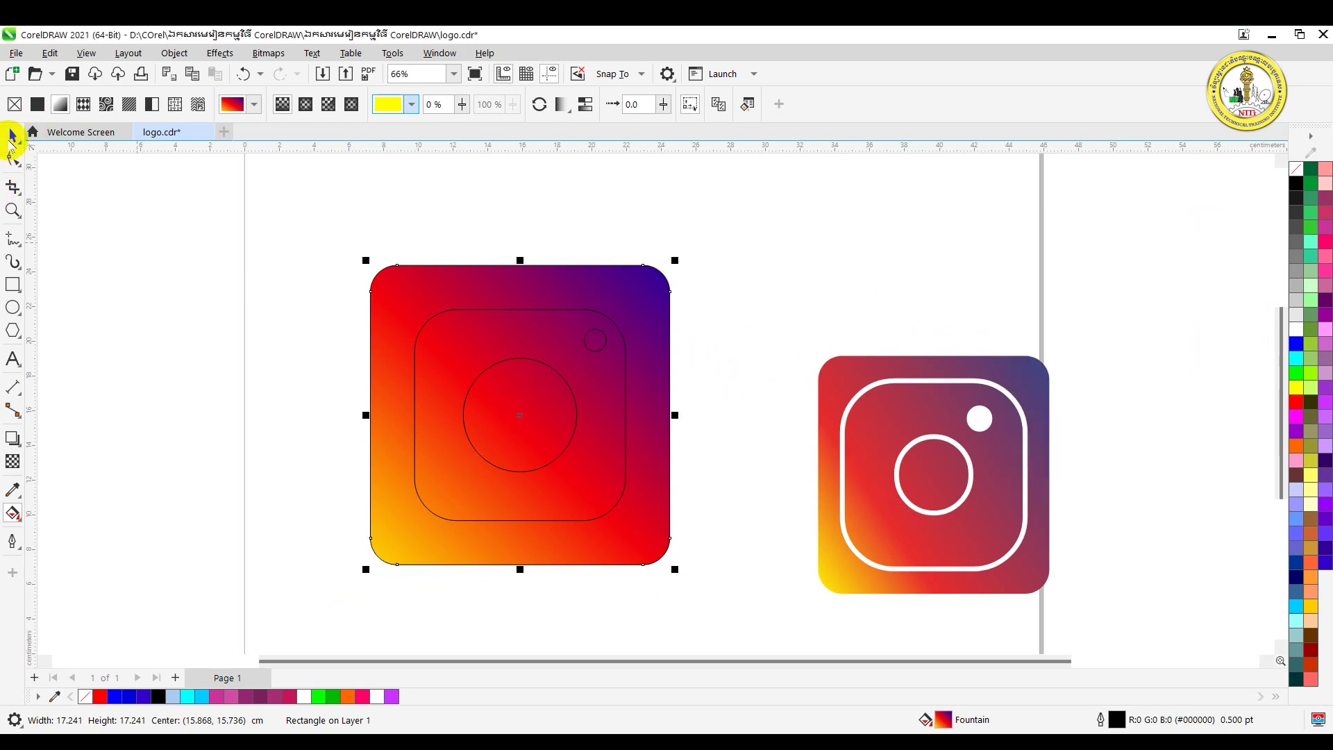
click(566, 405)
click(733, 422)
scroll(736, 424, down, 1)
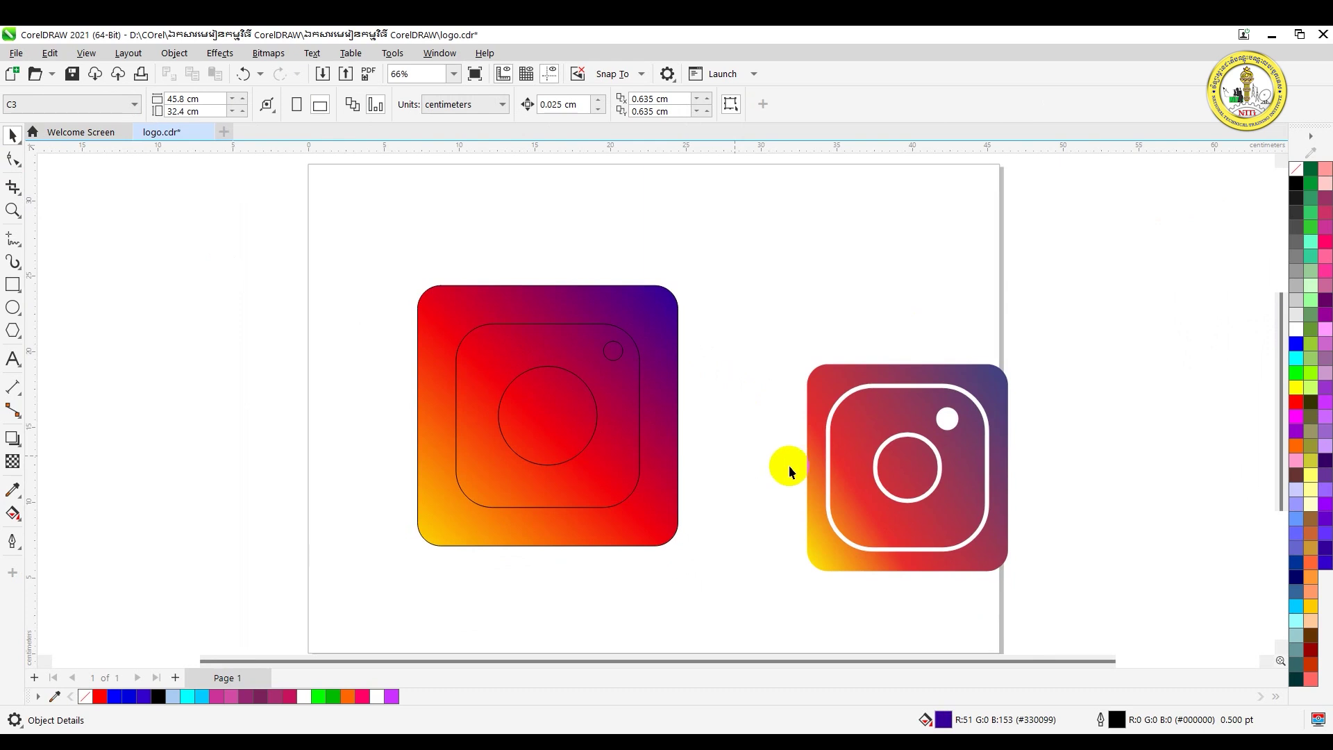
scroll(679, 425, up, 1)
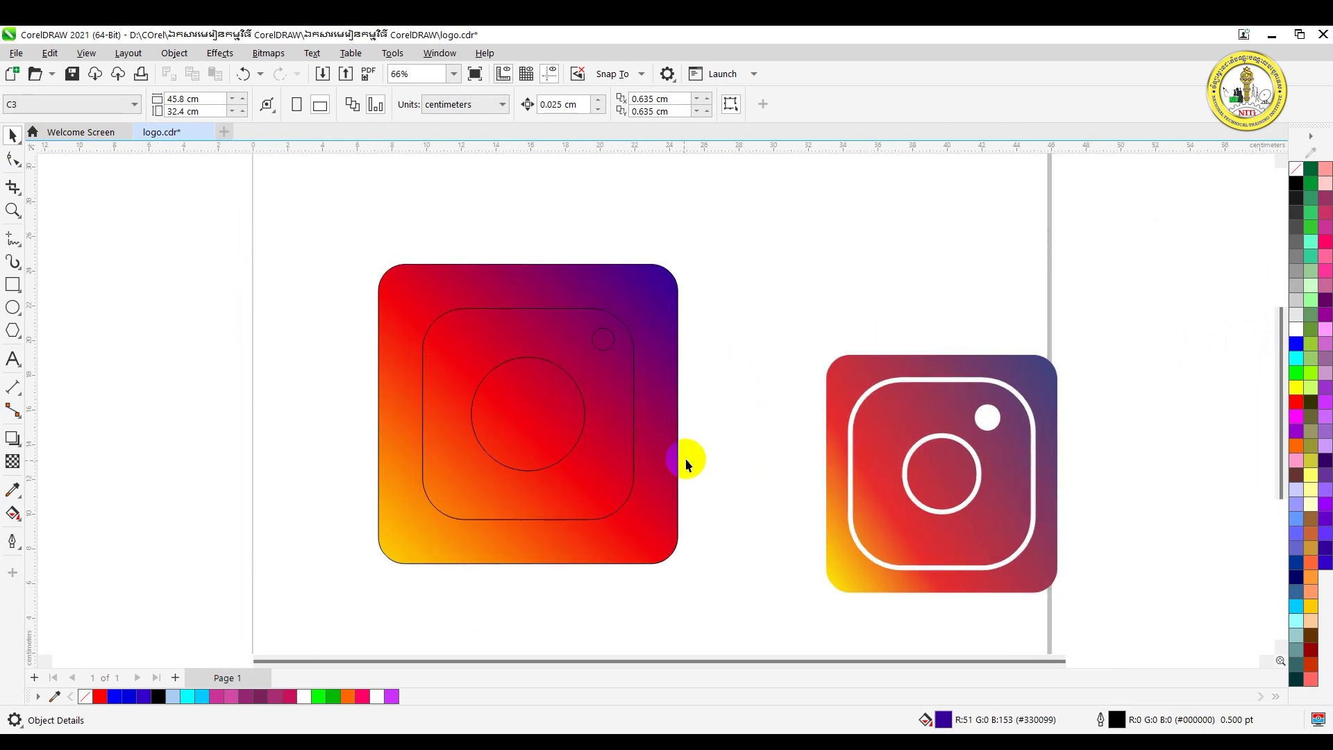
Set the inner rounded square's outline colour to white and deselect it
click(597, 486)
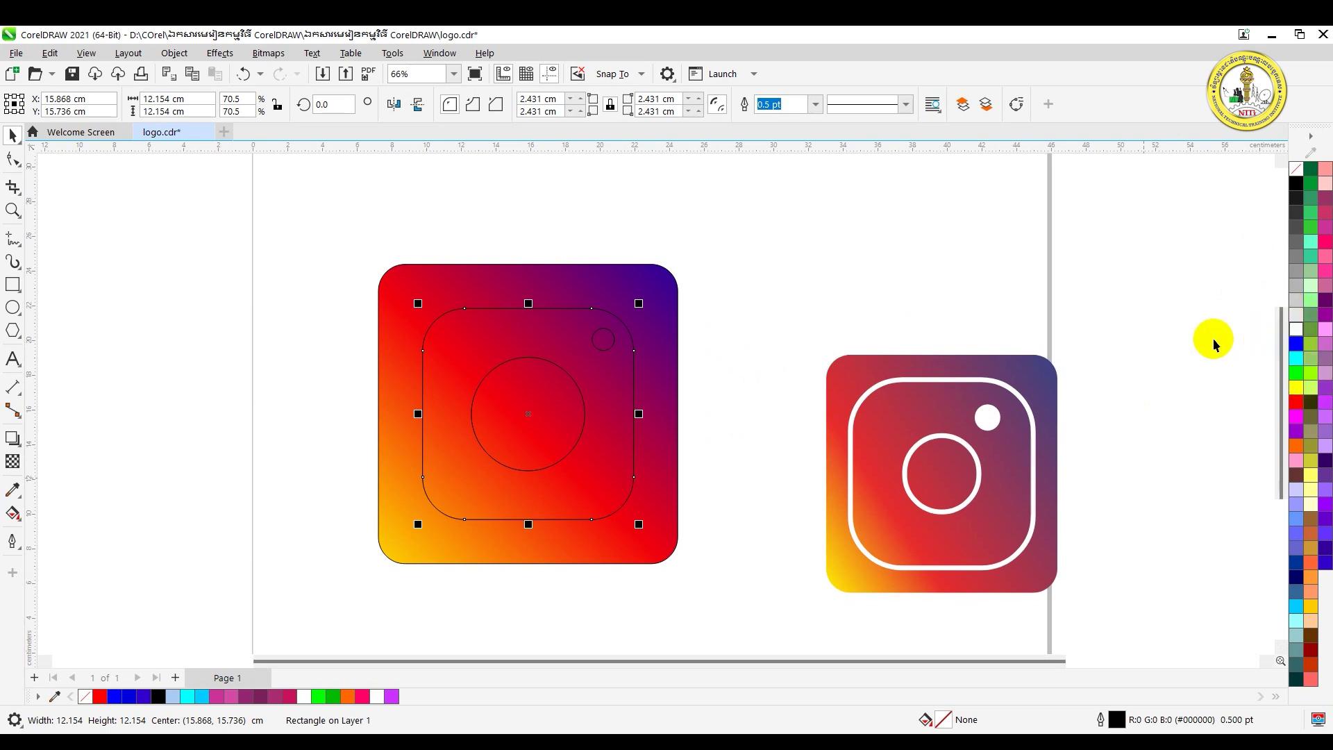
right_click(1301, 332)
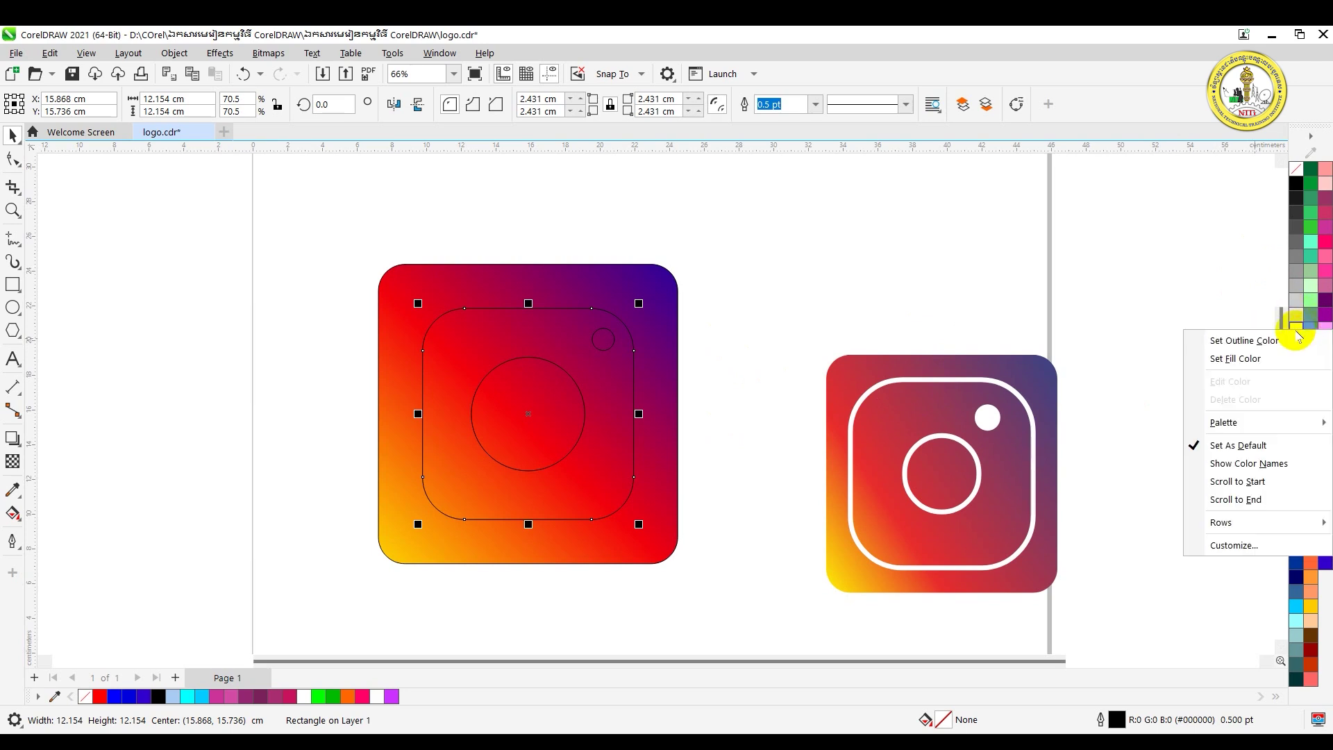
click(1243, 340)
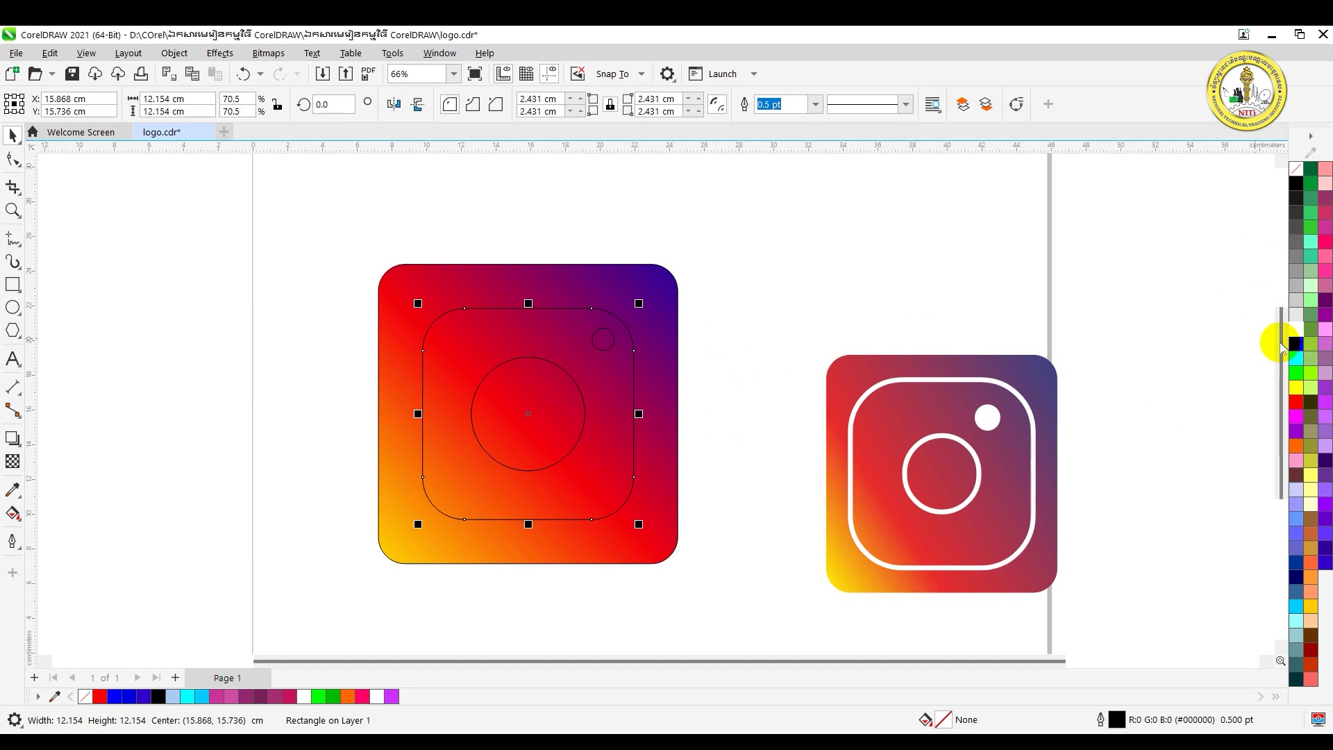
click(918, 319)
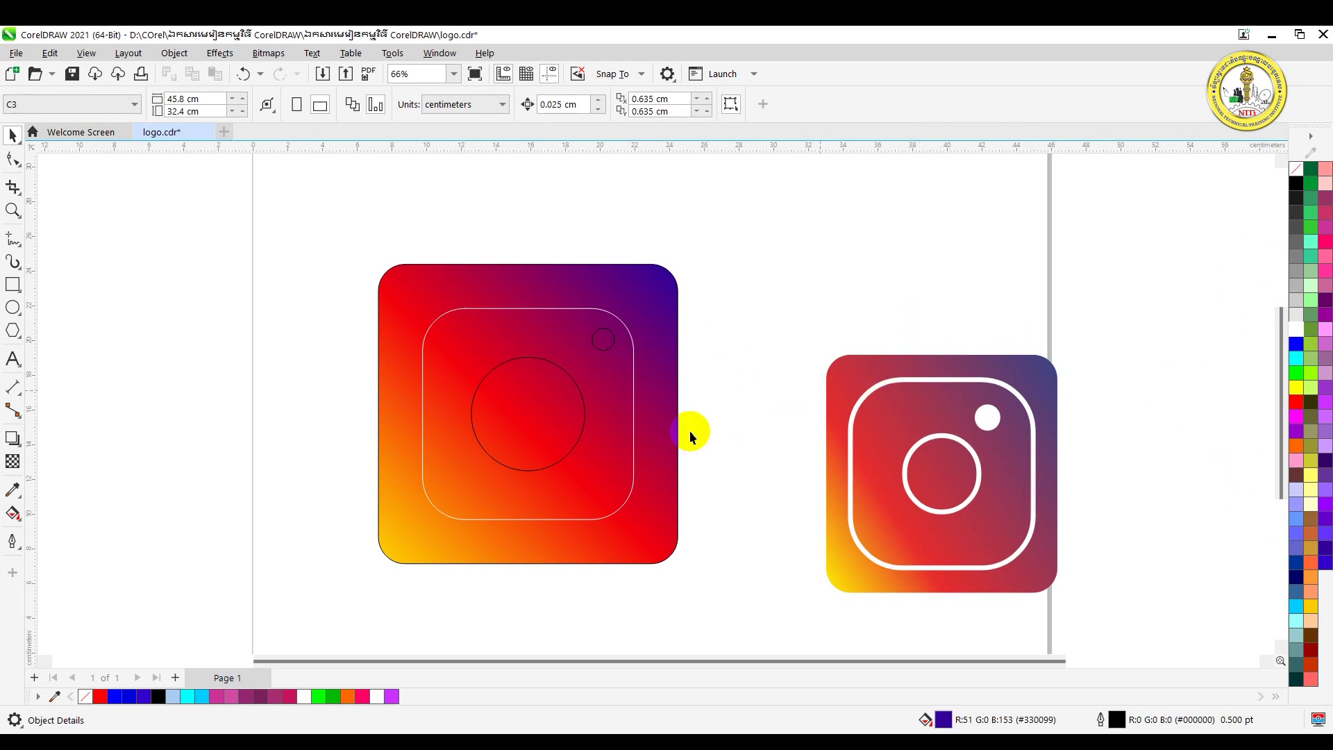
Give the large centre circle a white outline and deselect it
click(532, 418)
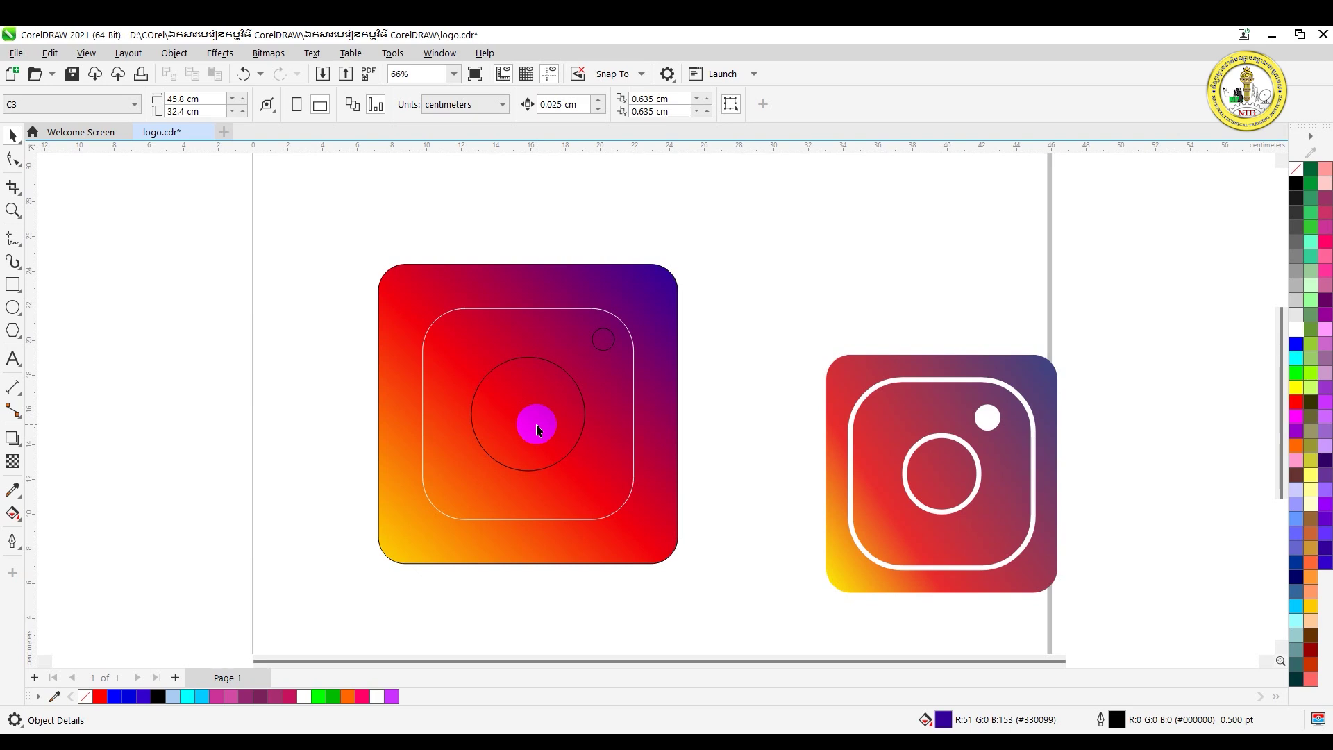
click(539, 425)
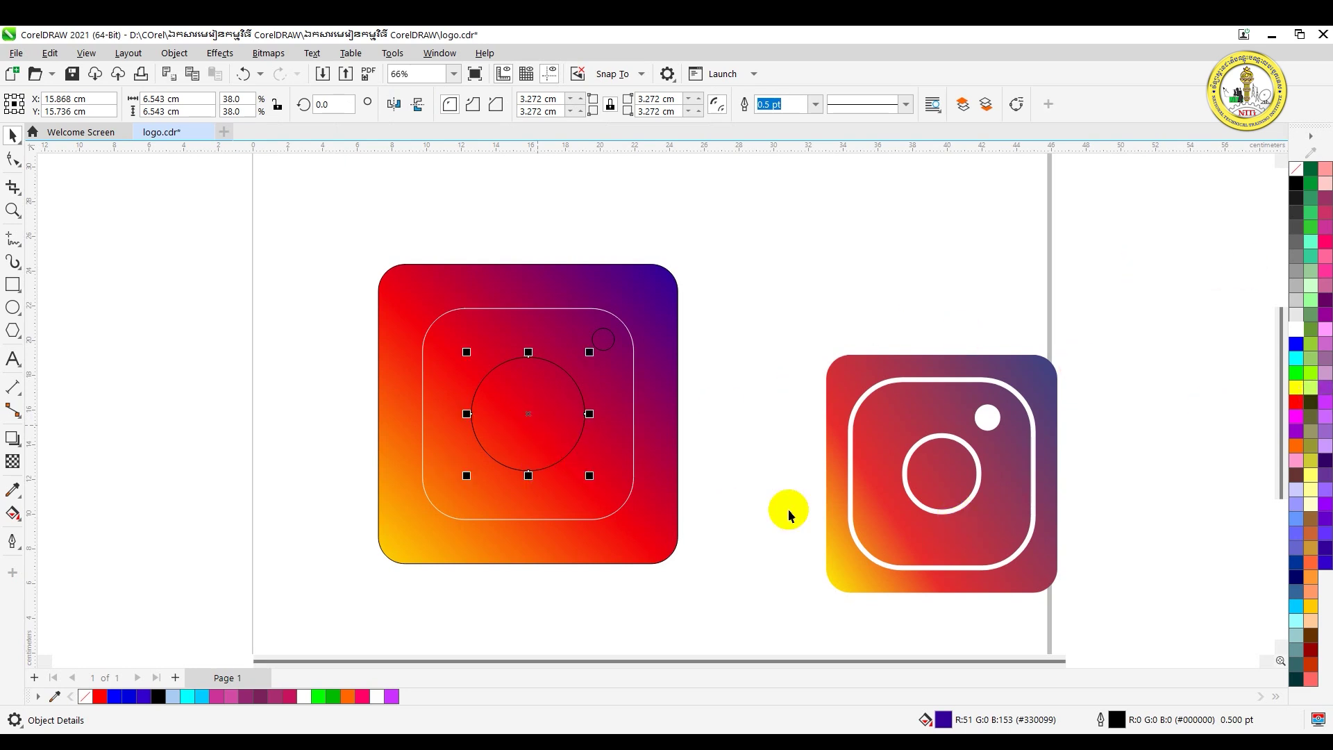
right_click(1295, 340)
click(1253, 329)
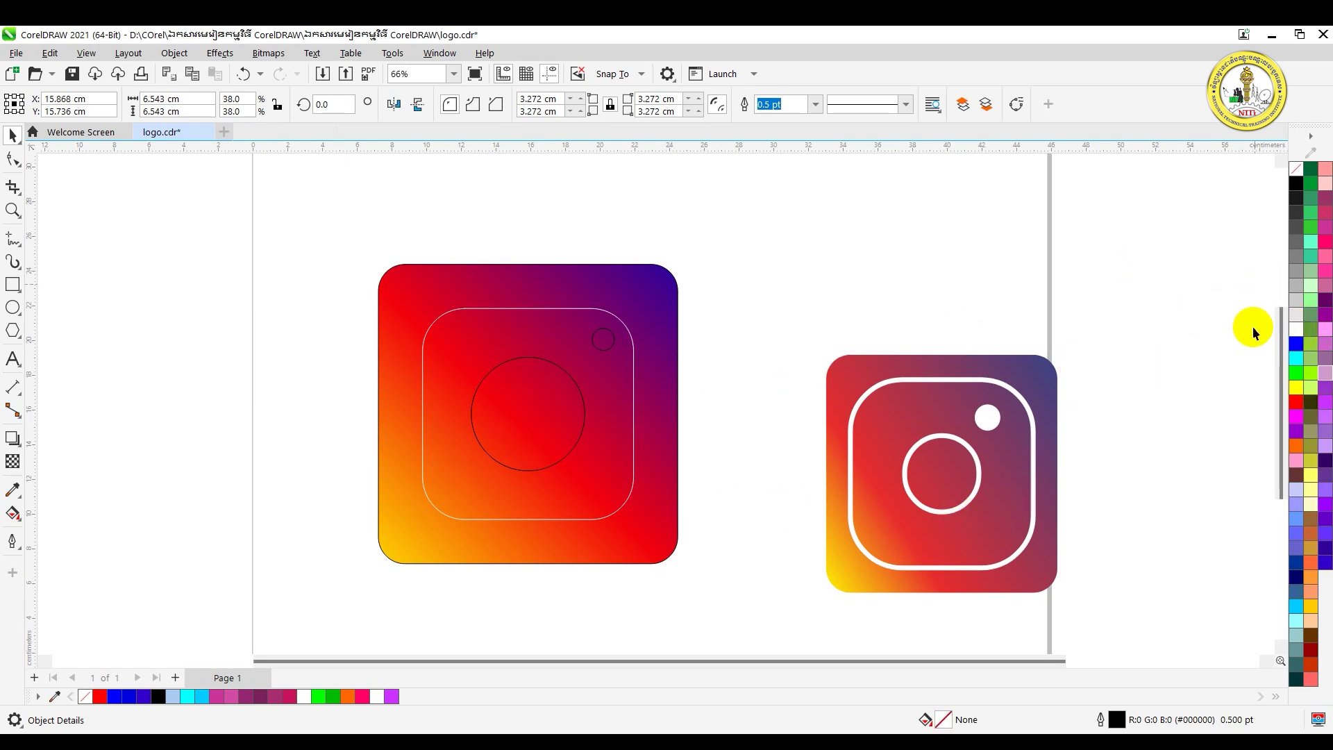
click(534, 414)
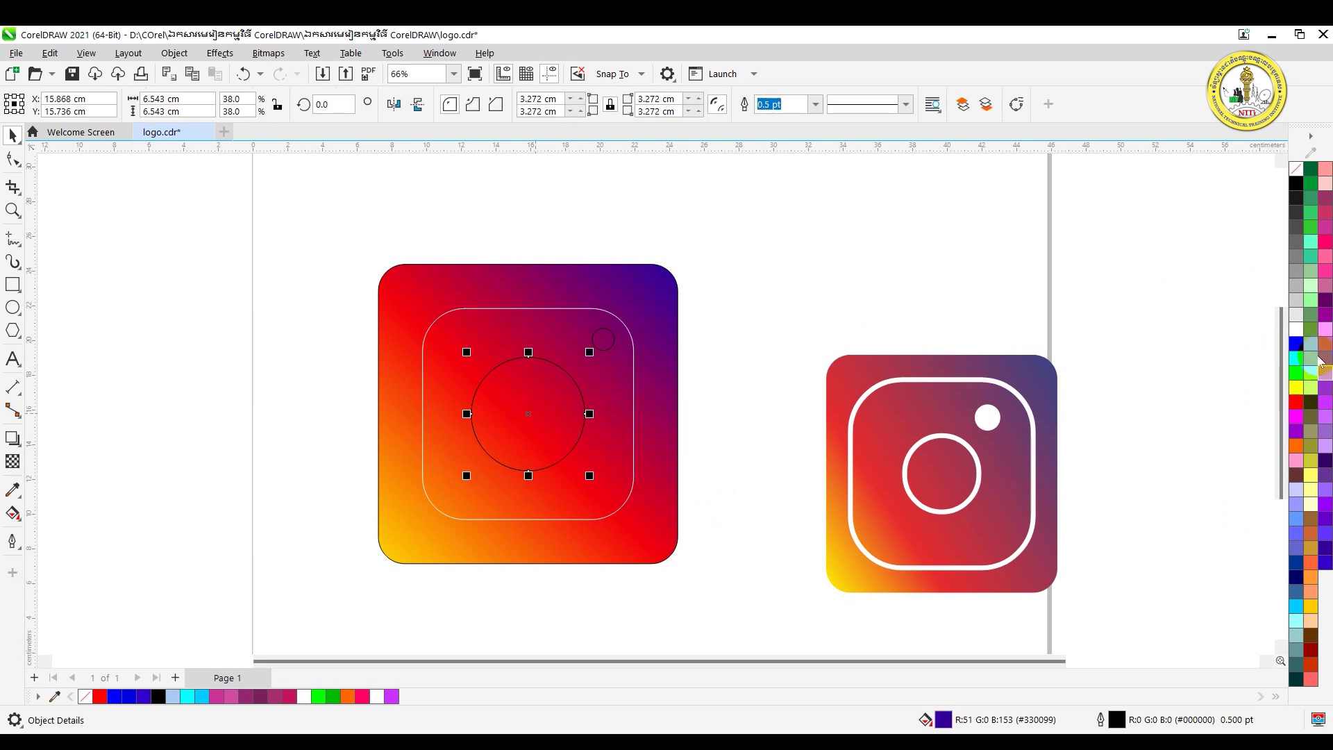
right_click(1297, 325)
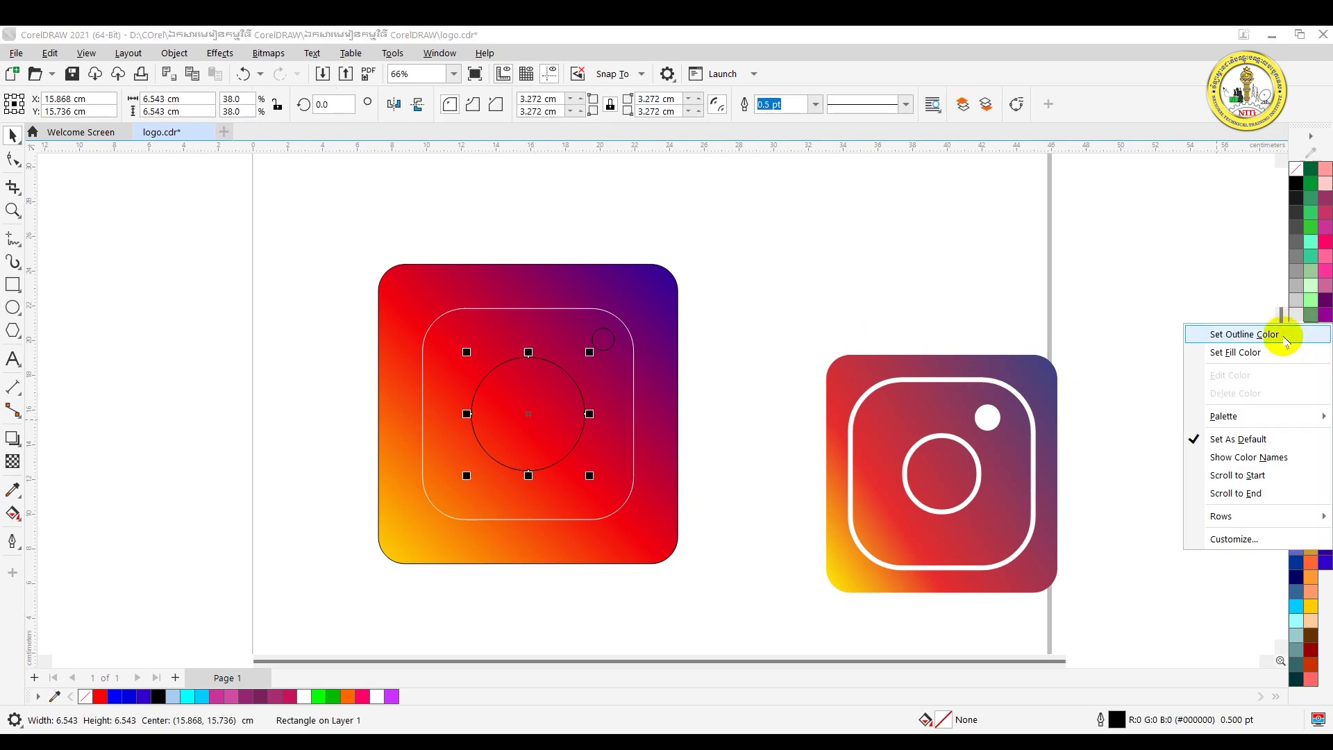
click(1286, 334)
click(1147, 373)
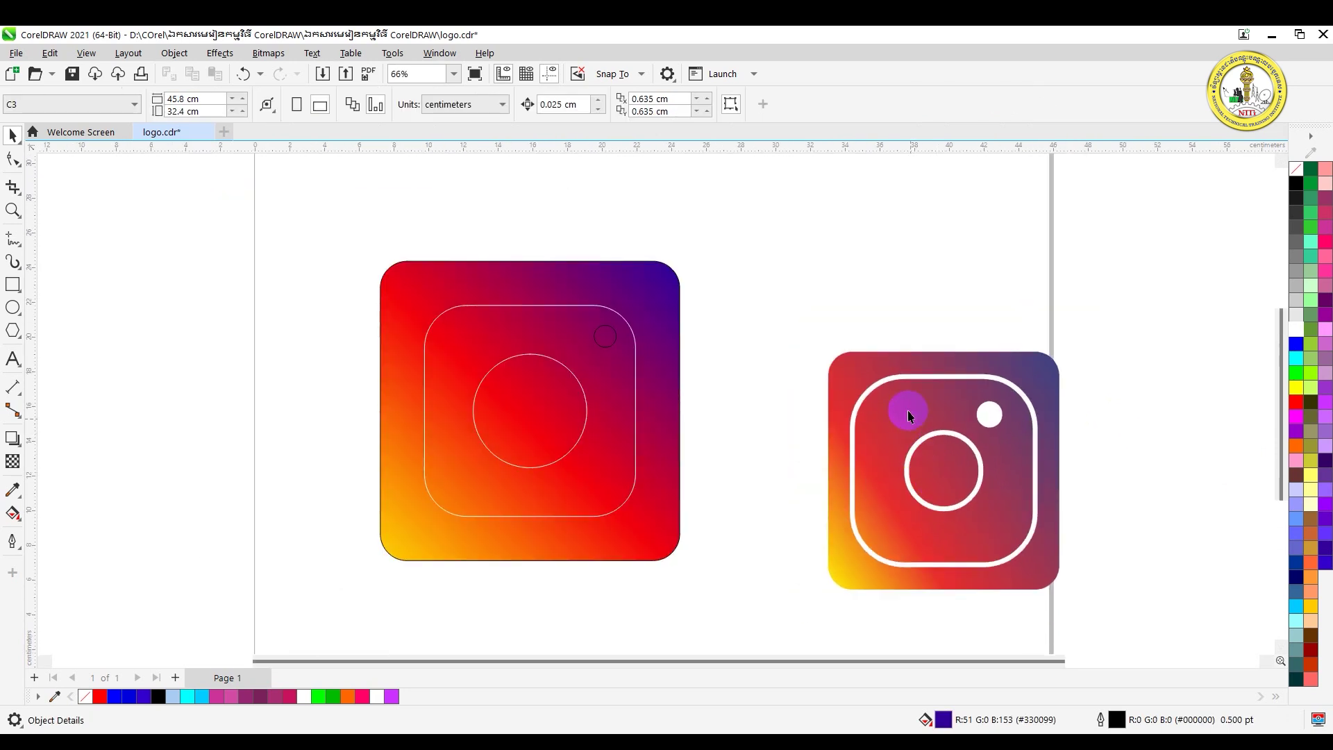
Thicken the inner rounded square's outline to 8.0 pt, matching the stroke weight of the reference logo
click(628, 490)
click(766, 105)
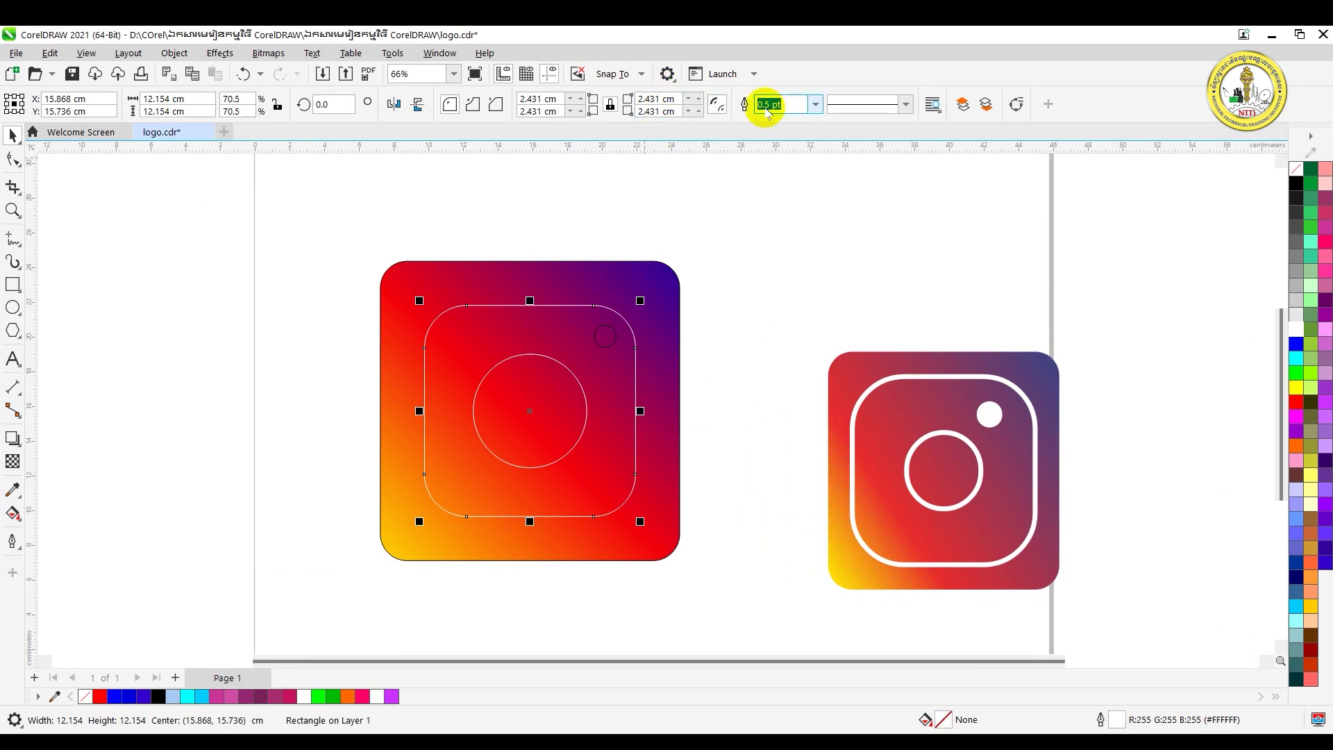
click(818, 104)
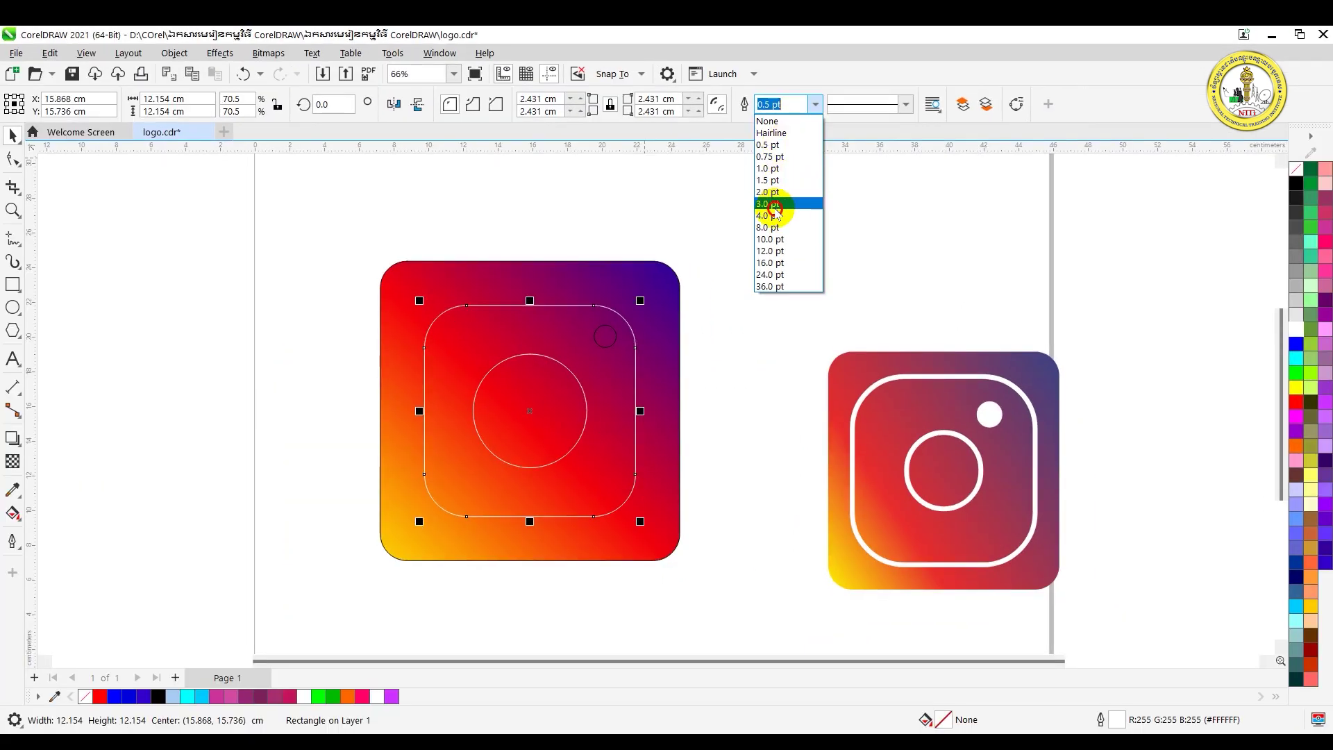
click(775, 205)
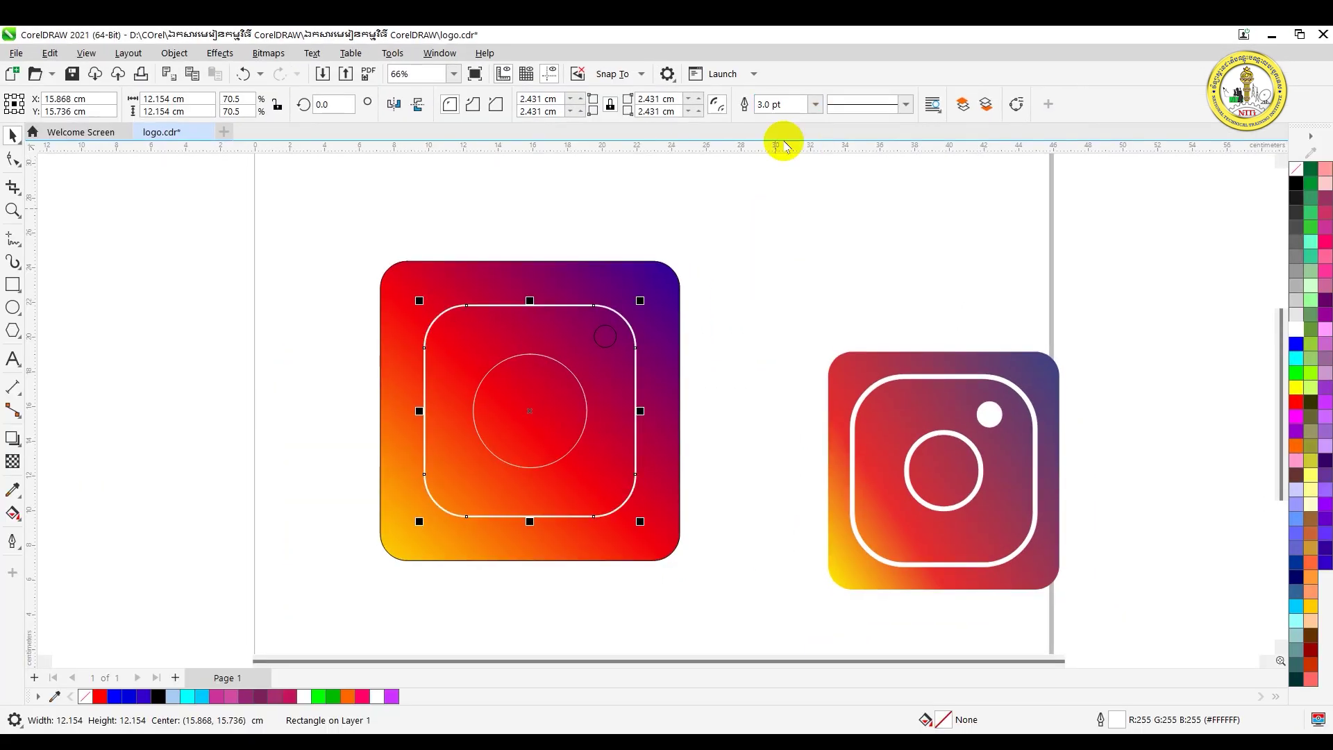
click(813, 108)
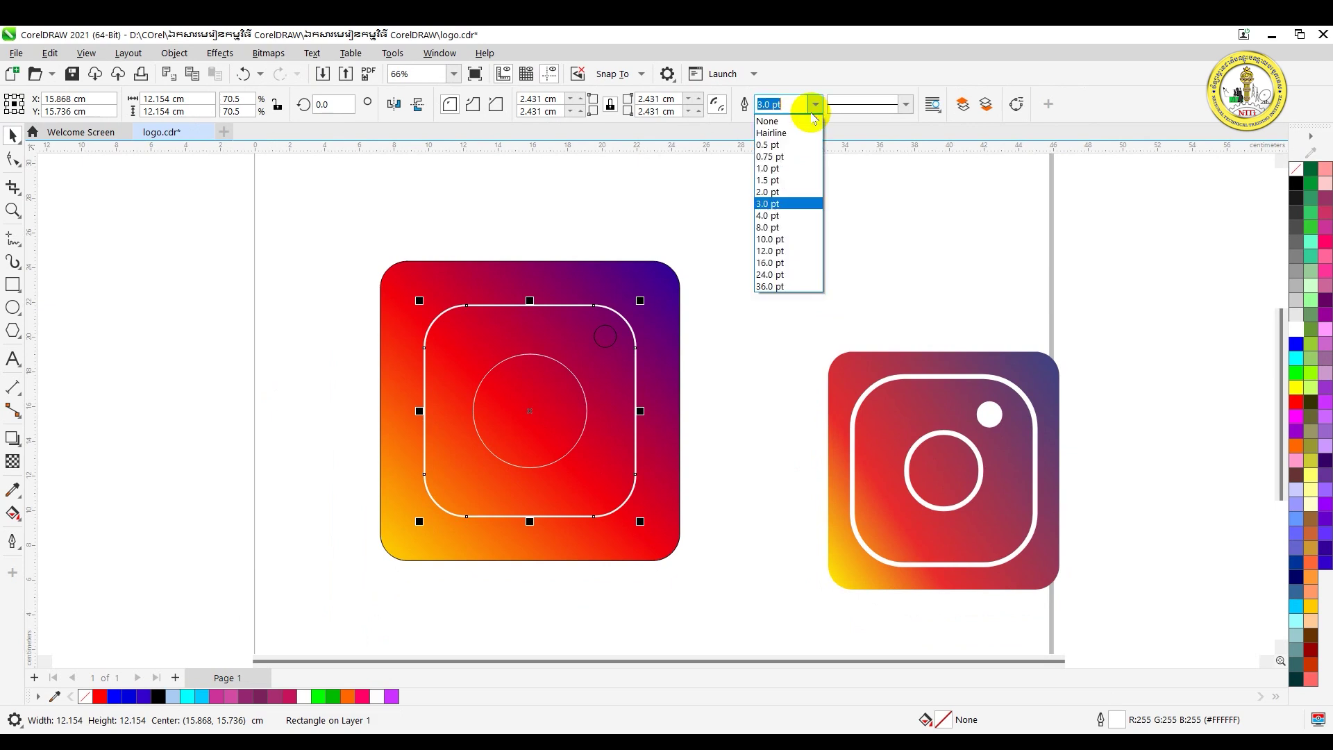
click(788, 208)
click(816, 104)
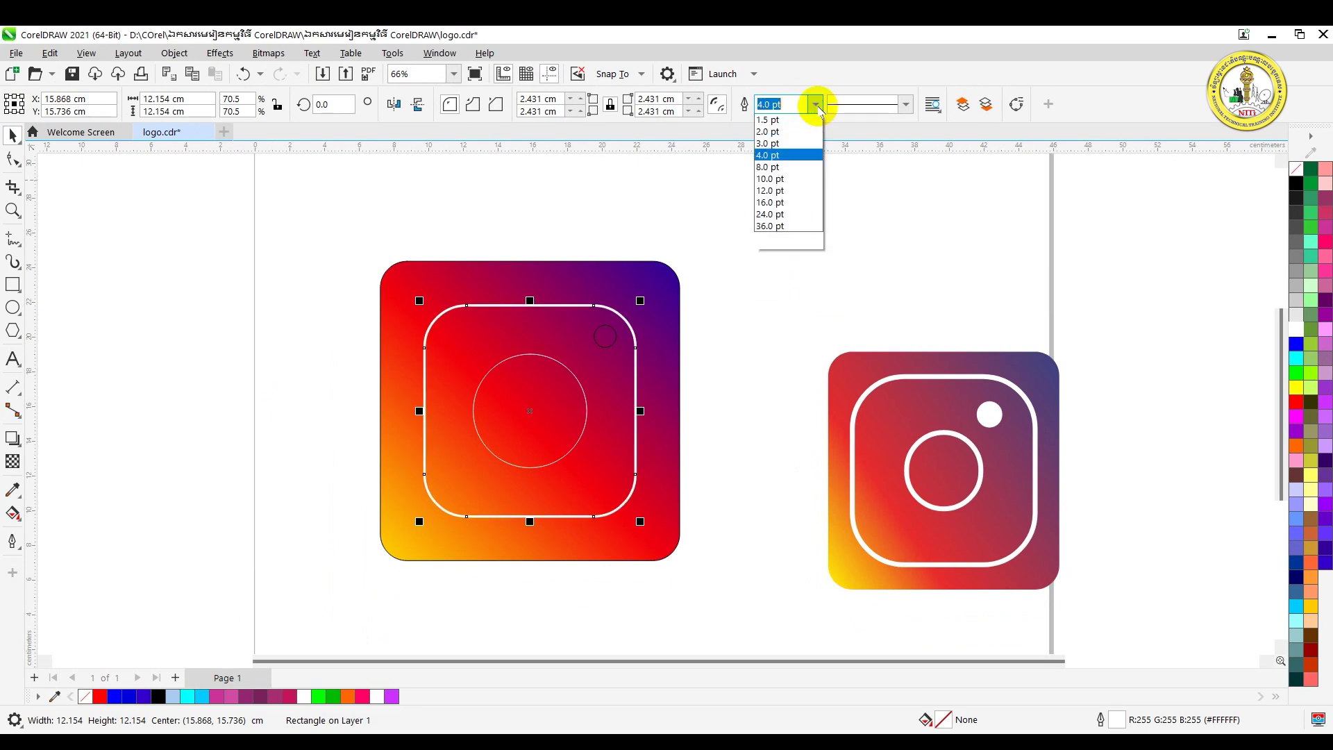
click(792, 228)
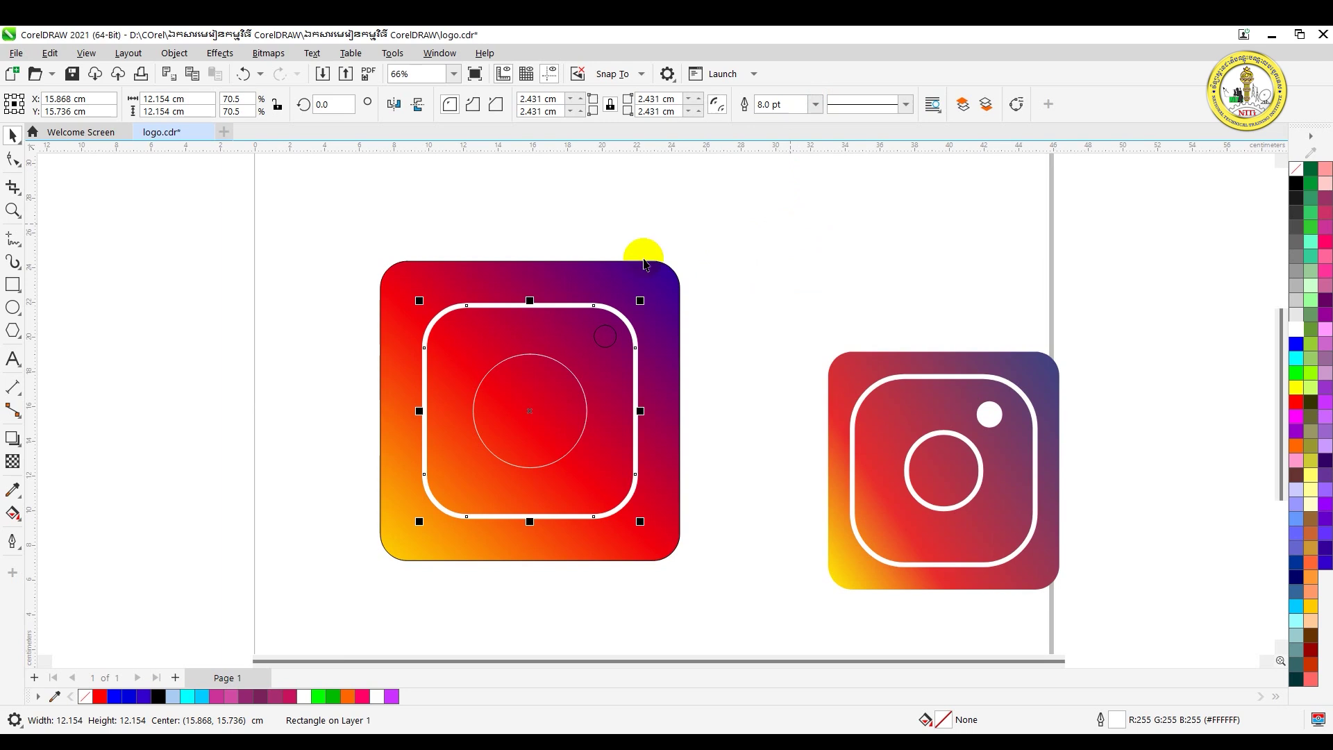
Set the large centre circle's outline width to 8.0 pt, the same as the inner rounded square
click(531, 428)
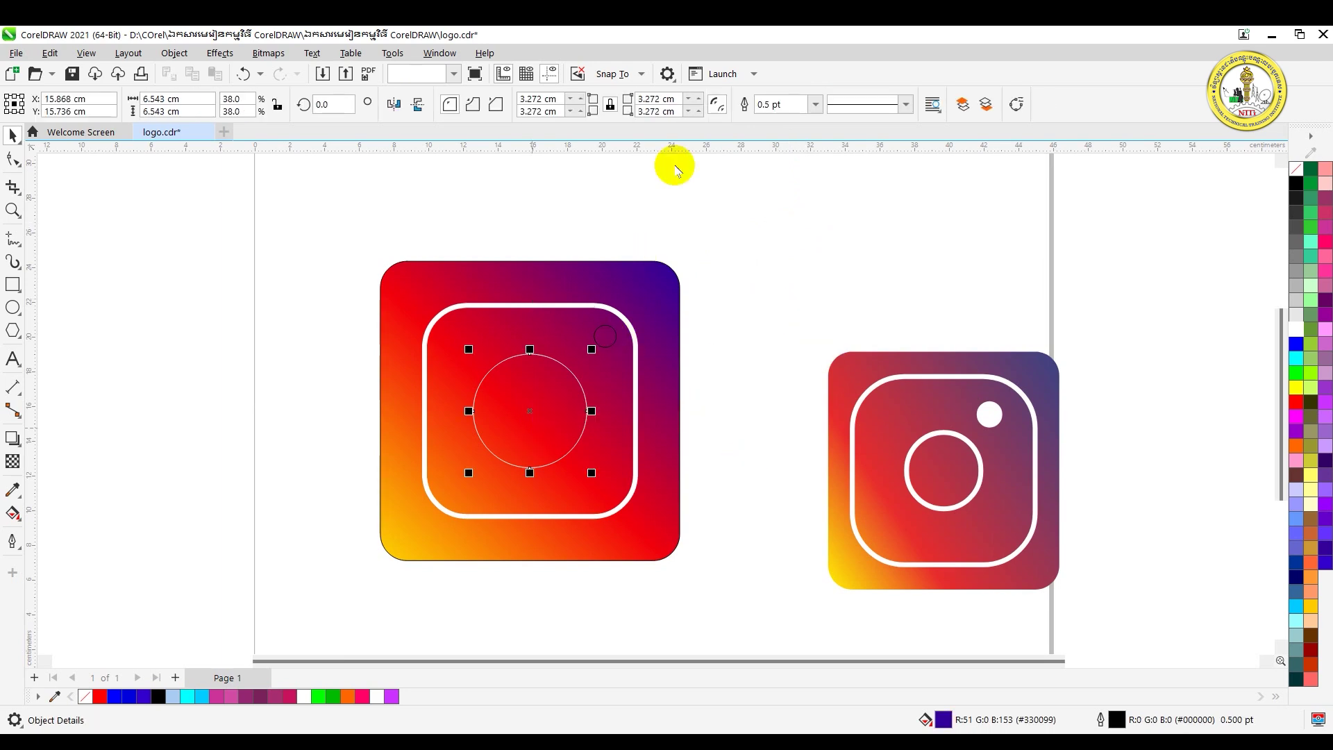
click(815, 104)
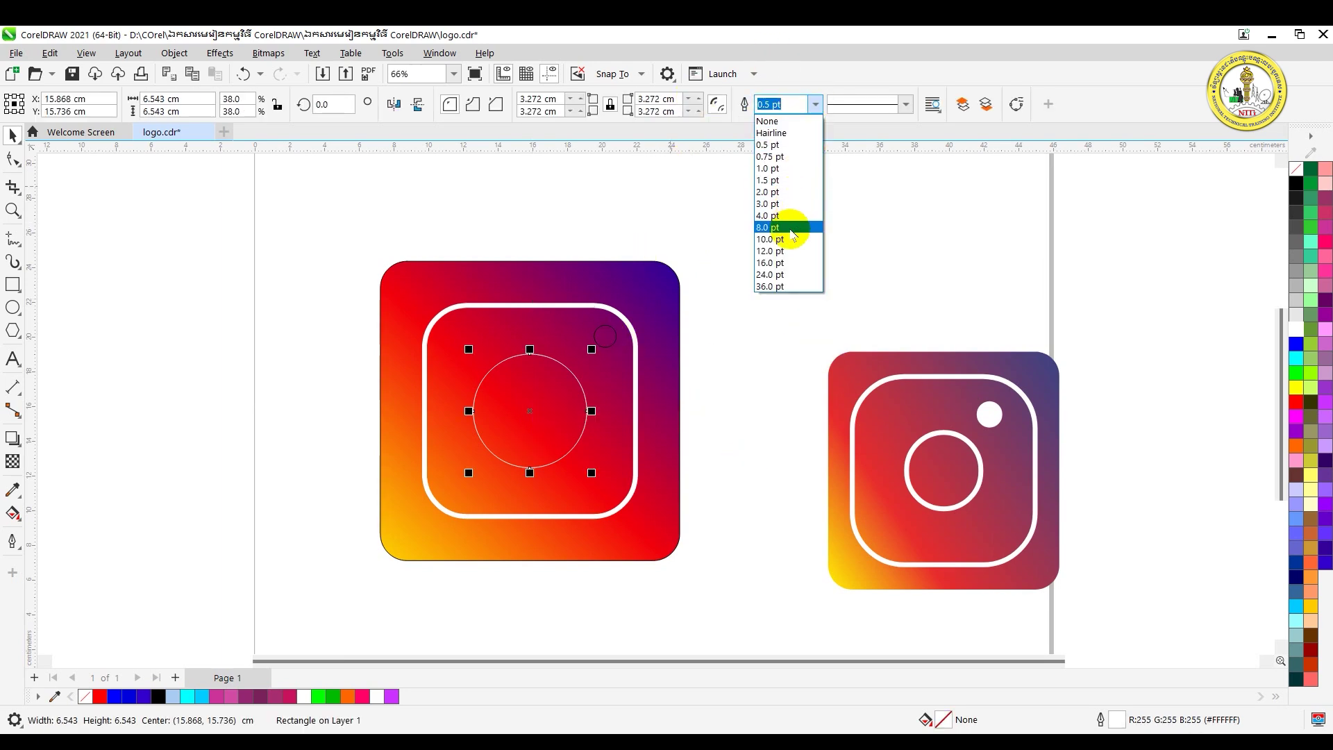
click(792, 229)
click(804, 307)
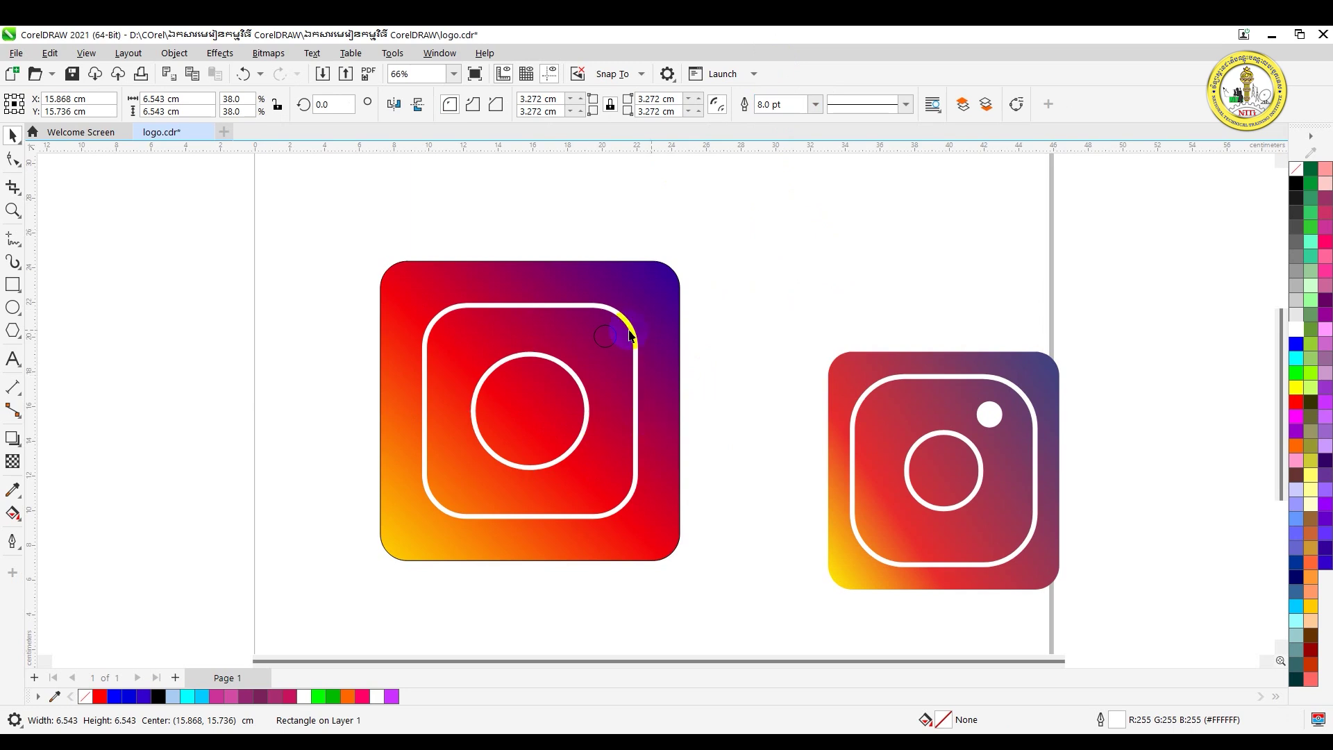
Fill the small circle near the inner square's upper-right corner with white and deselect it
click(618, 338)
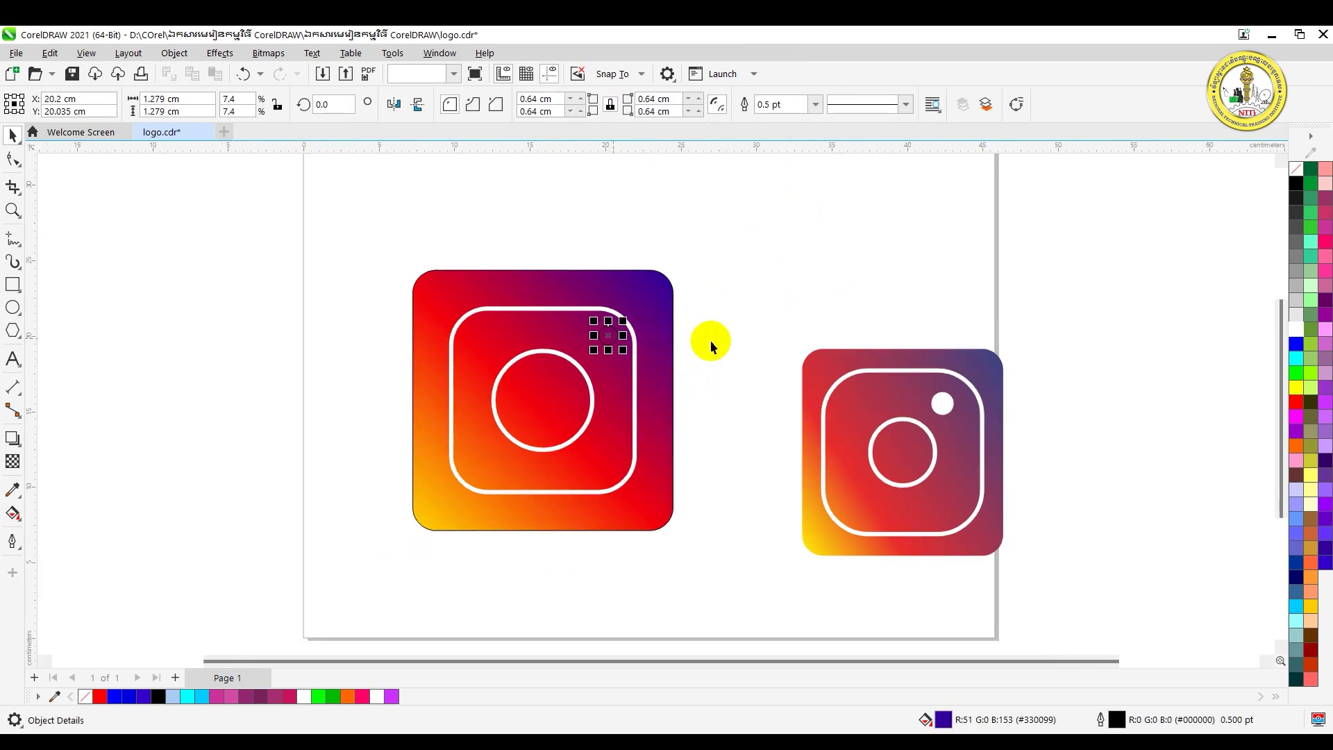
scroll(712, 338, up, 2)
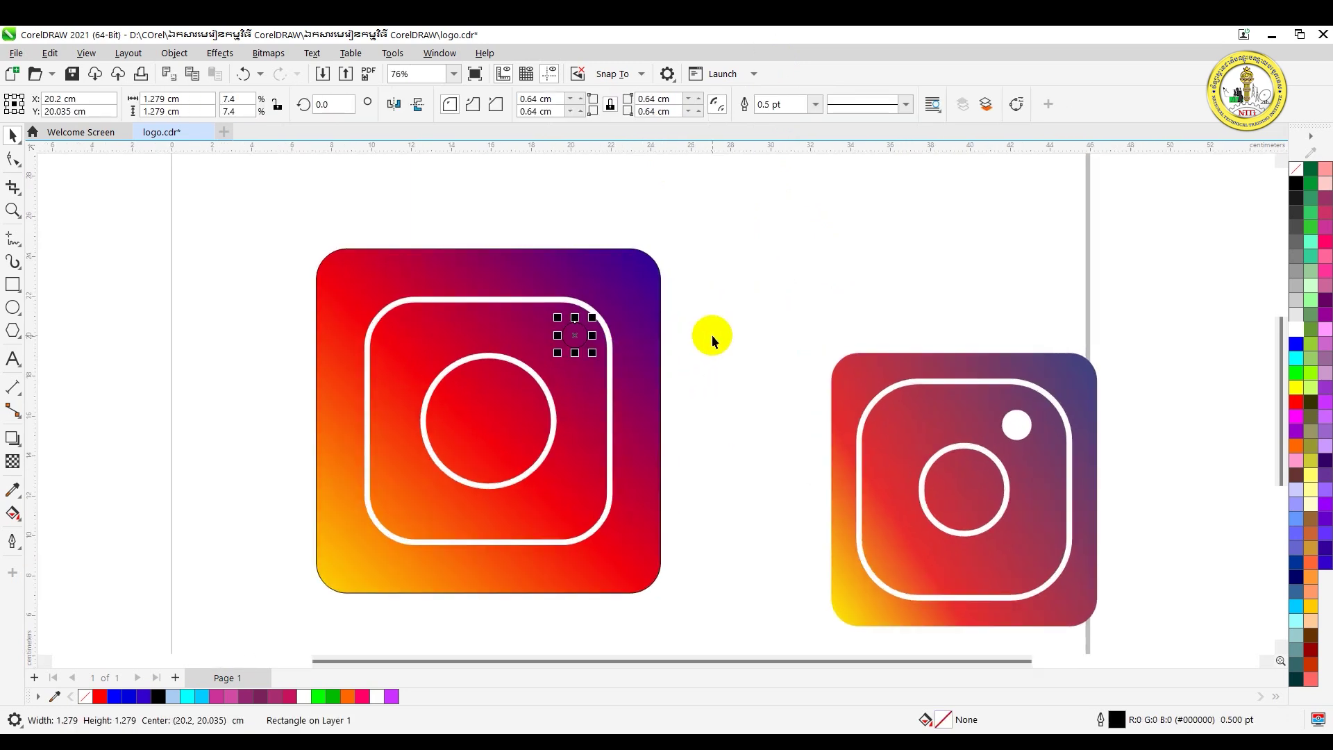
click(1296, 330)
key(Escape)
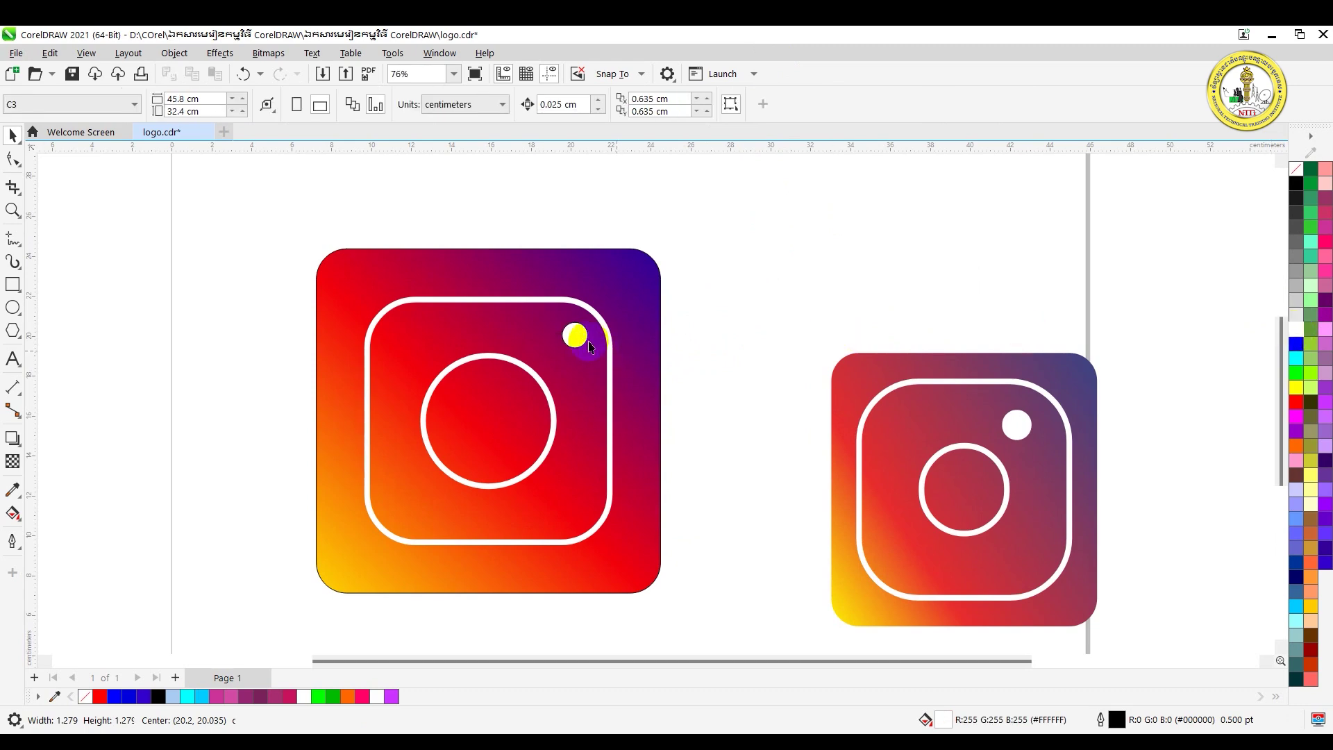
Remove the black outline from the small white circle by setting its outline colour to none
scroll(587, 345, up, 1)
scroll(587, 345, up, 2)
scroll(568, 339, down, 4)
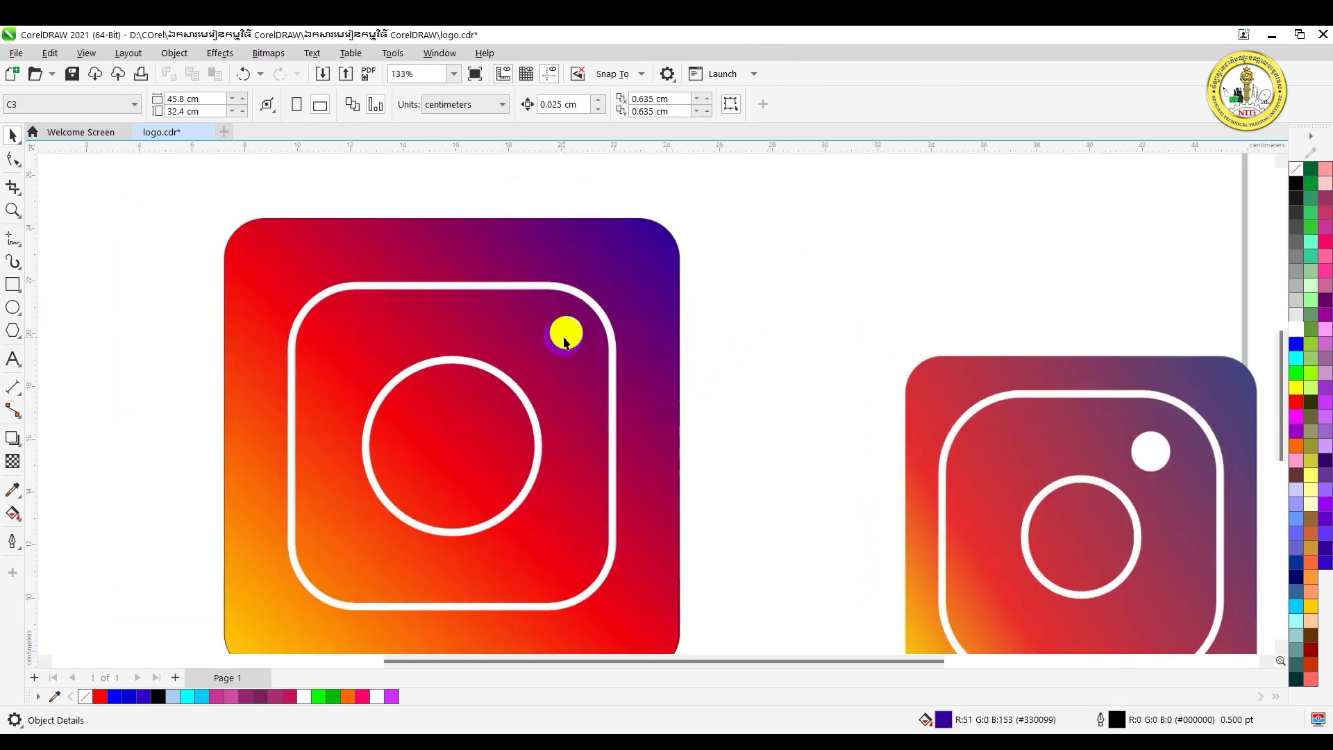
scroll(1098, 462, up, 3)
scroll(97, 418, down, 8)
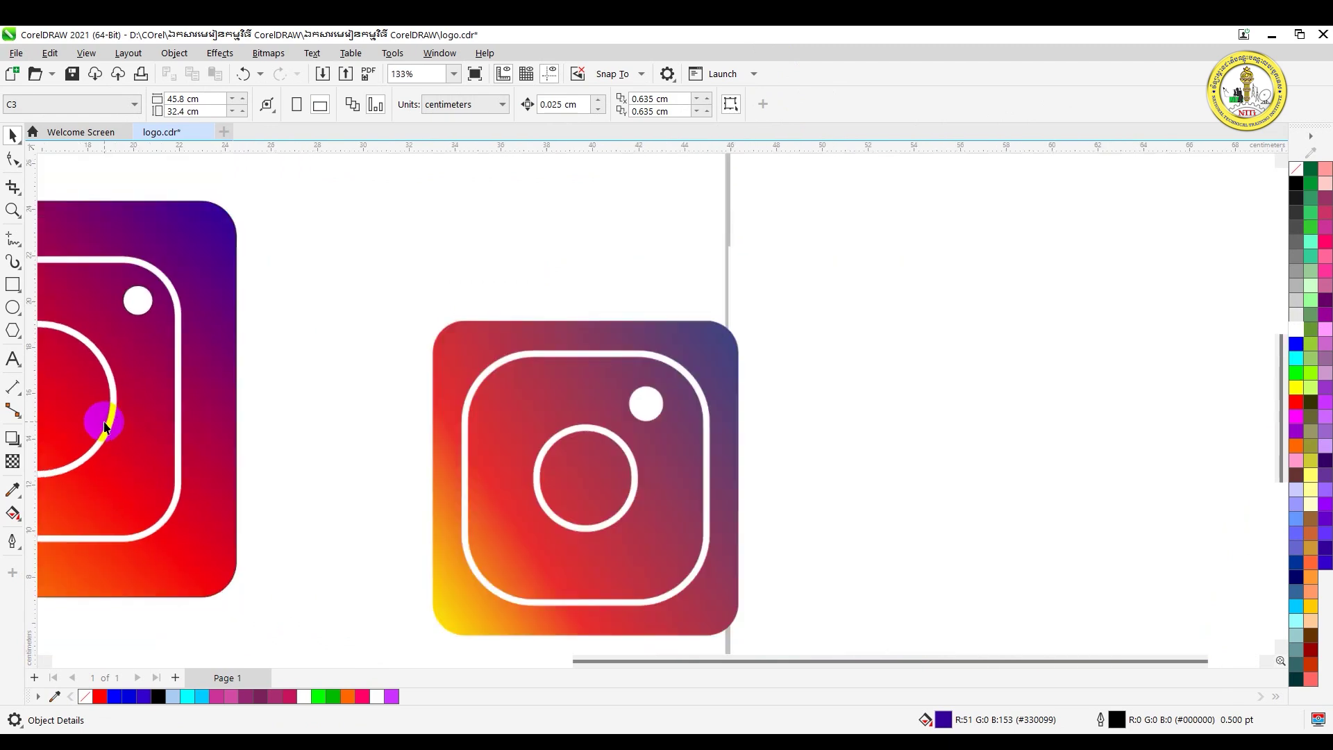
scroll(104, 420, left, 5)
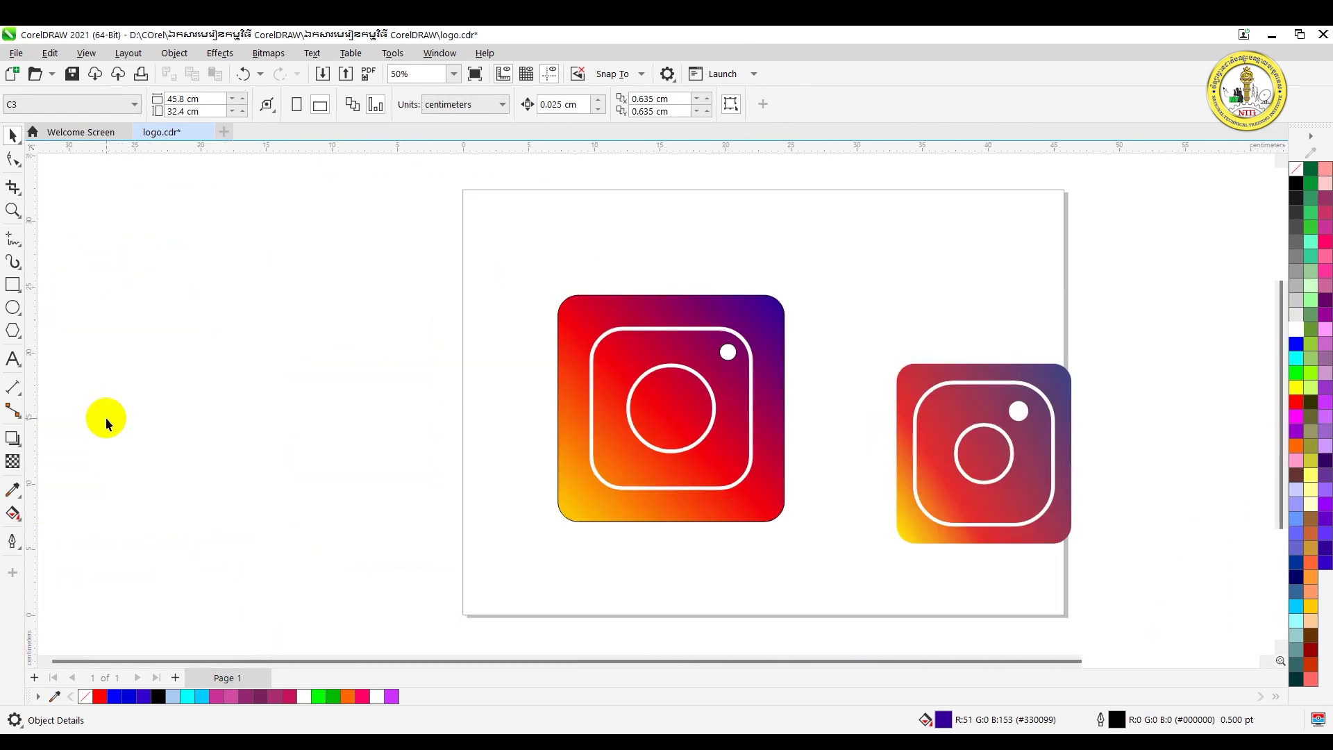
scroll(576, 393, up, 3)
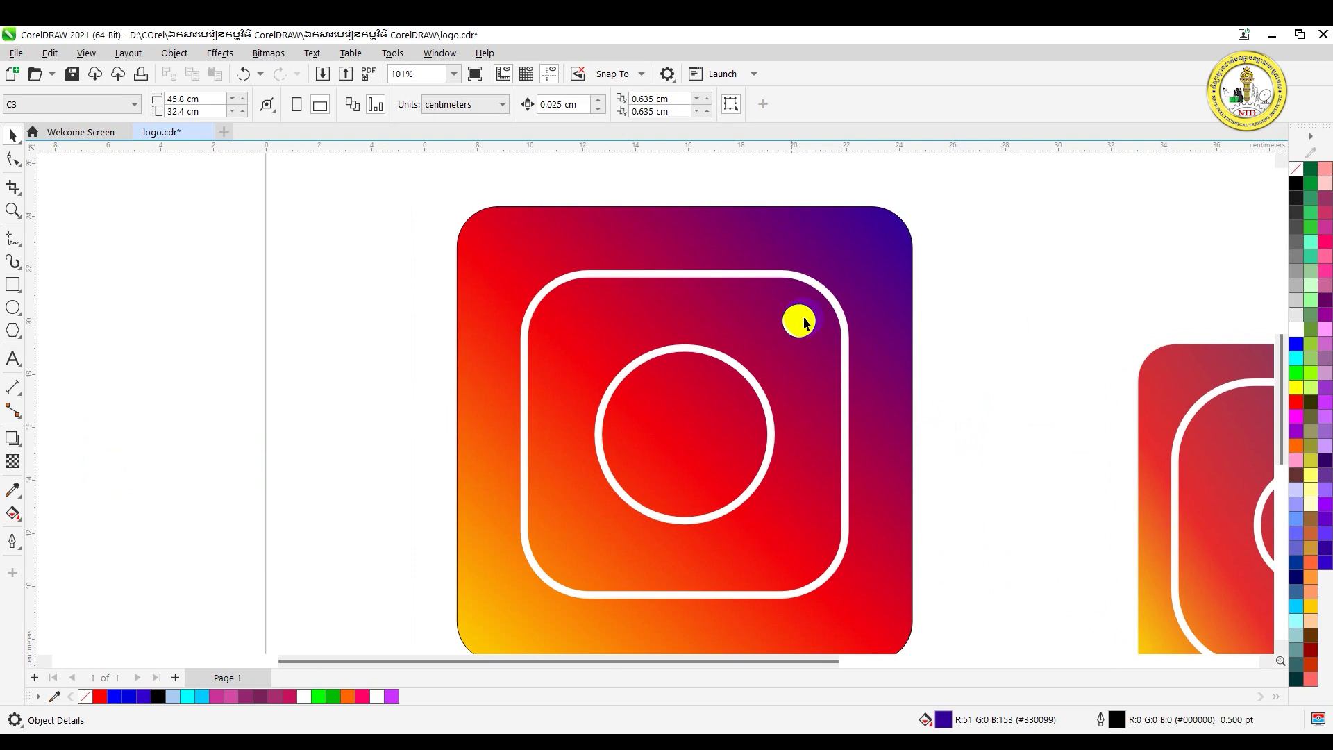
scroll(811, 323, down, 1)
click(810, 323)
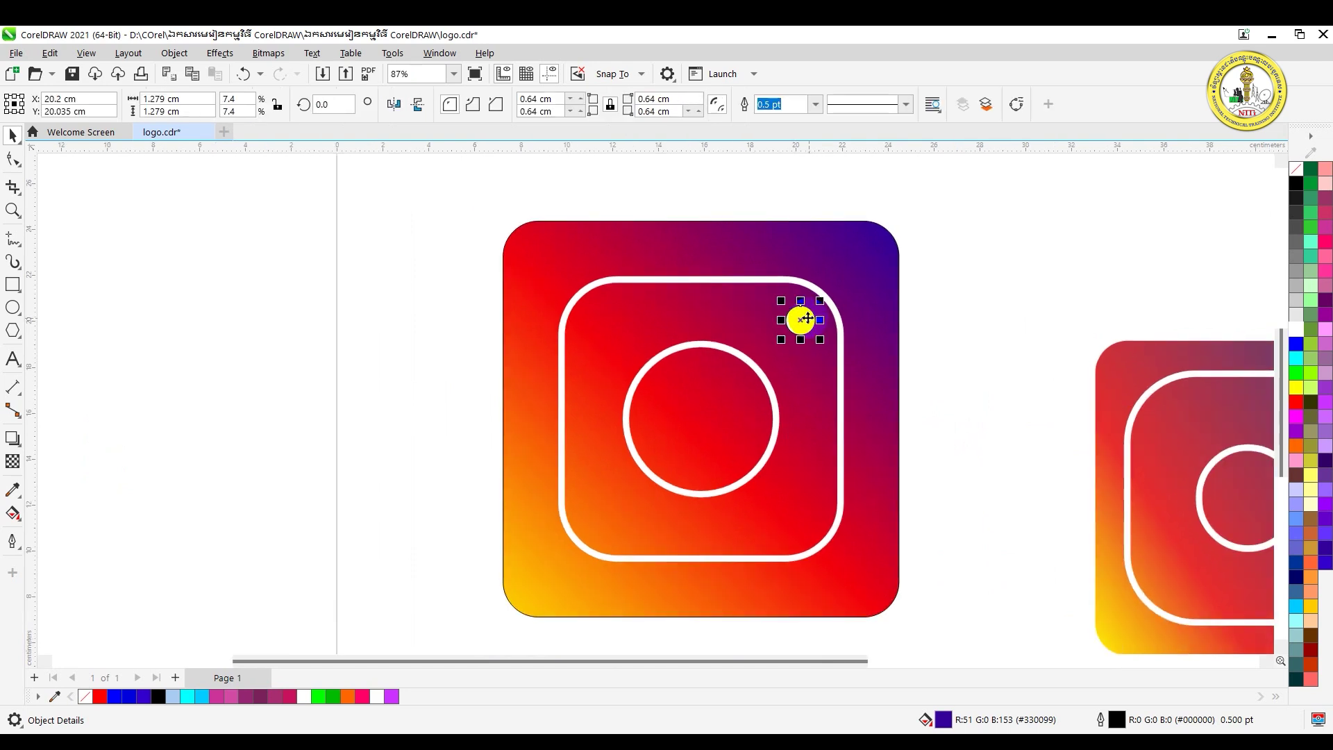
right_click(1296, 174)
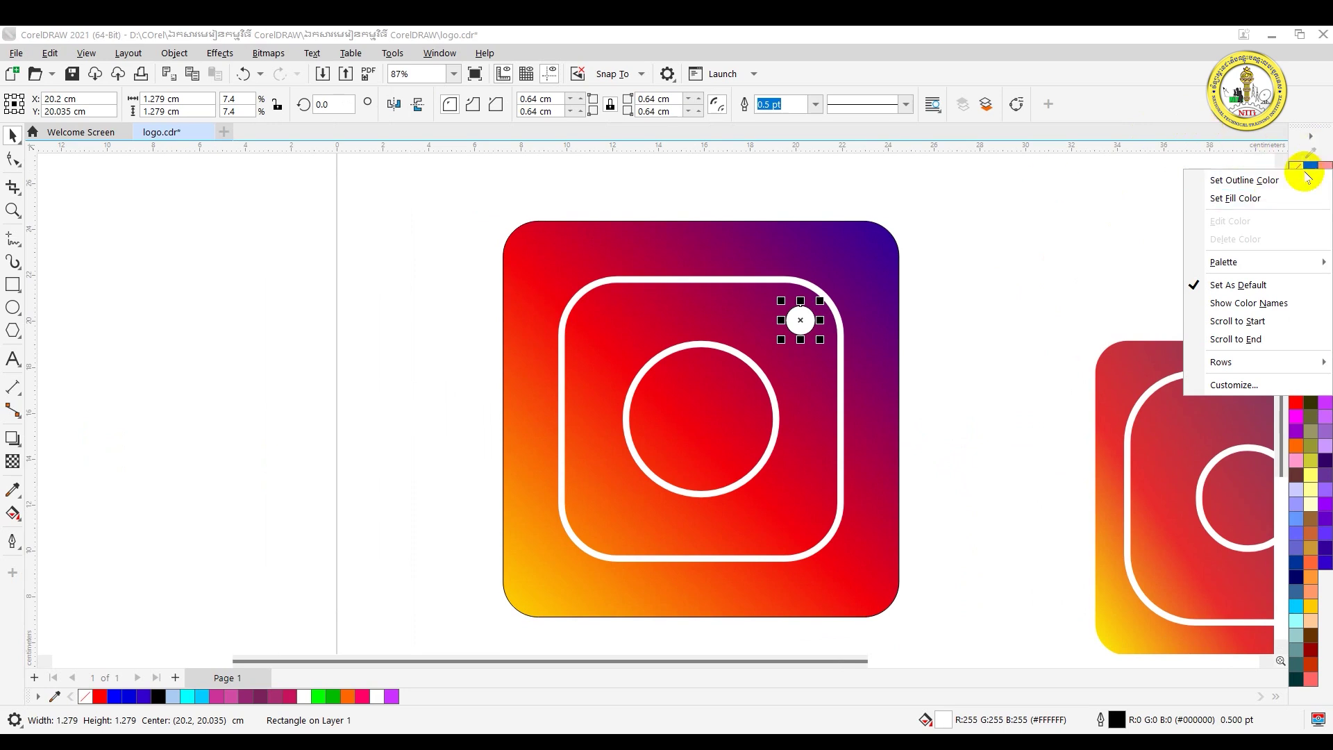
click(1266, 182)
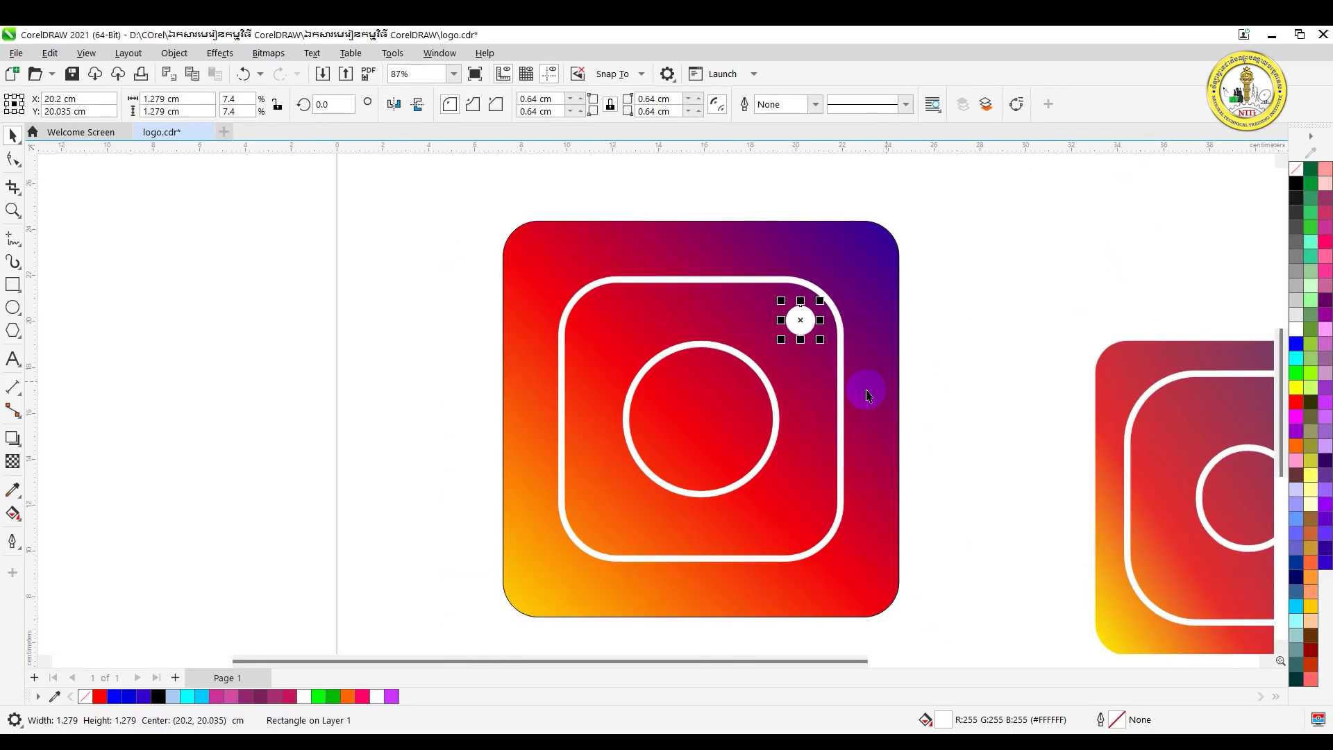
Remove the outline from the outer gradient square, deselect it and compare the result with the reference logo
click(896, 361)
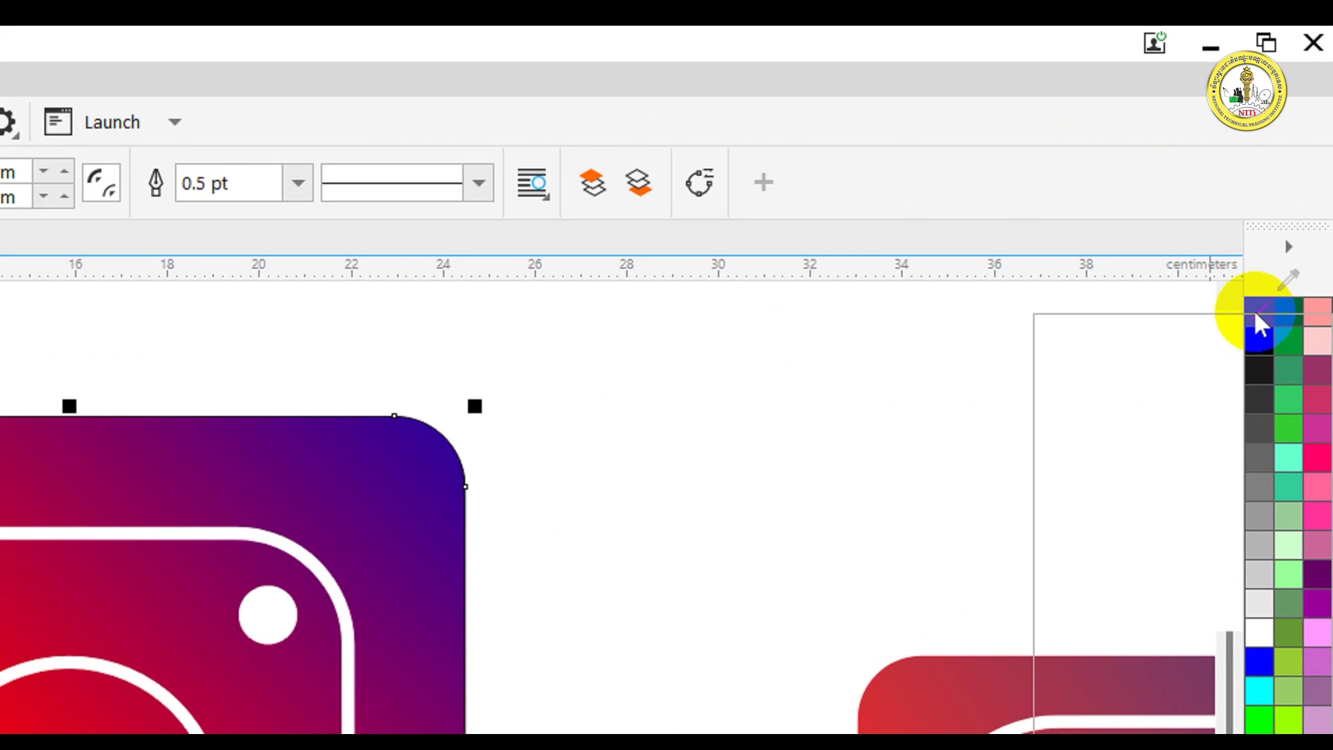
right_click(1260, 324)
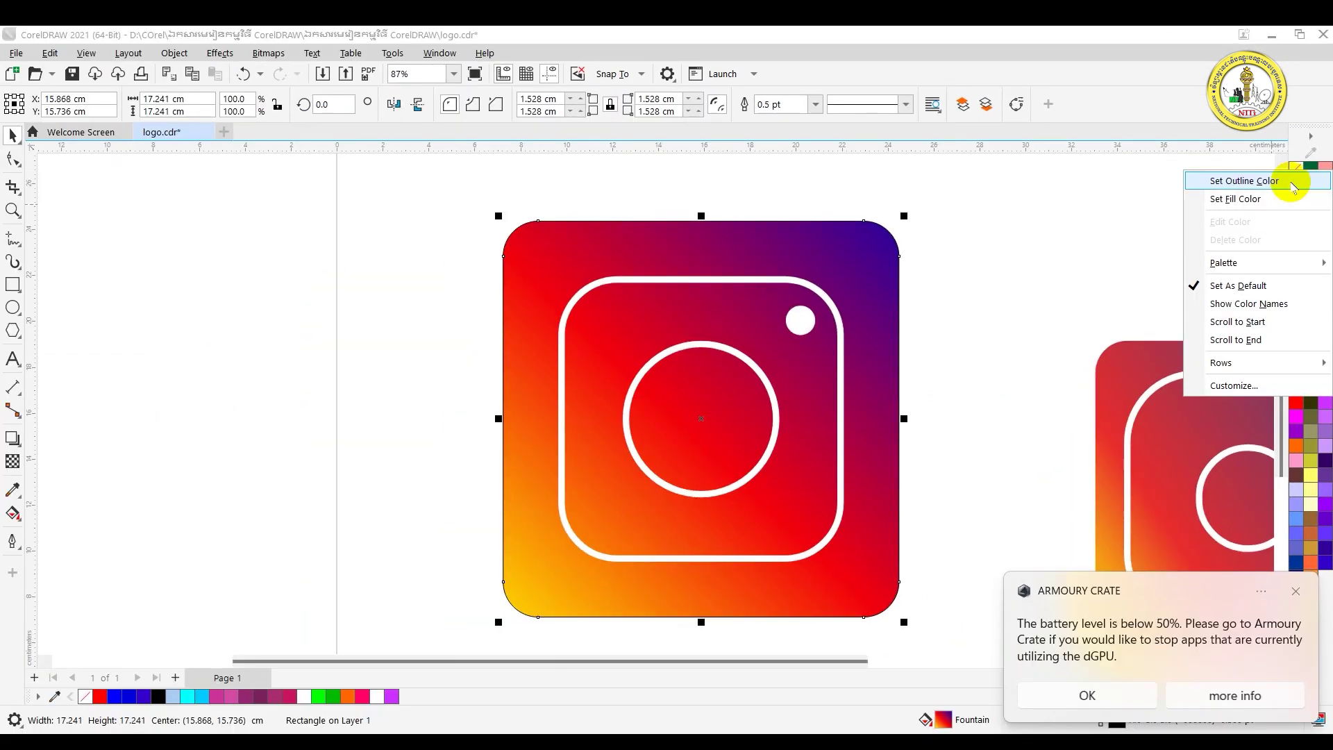
click(1295, 182)
click(965, 296)
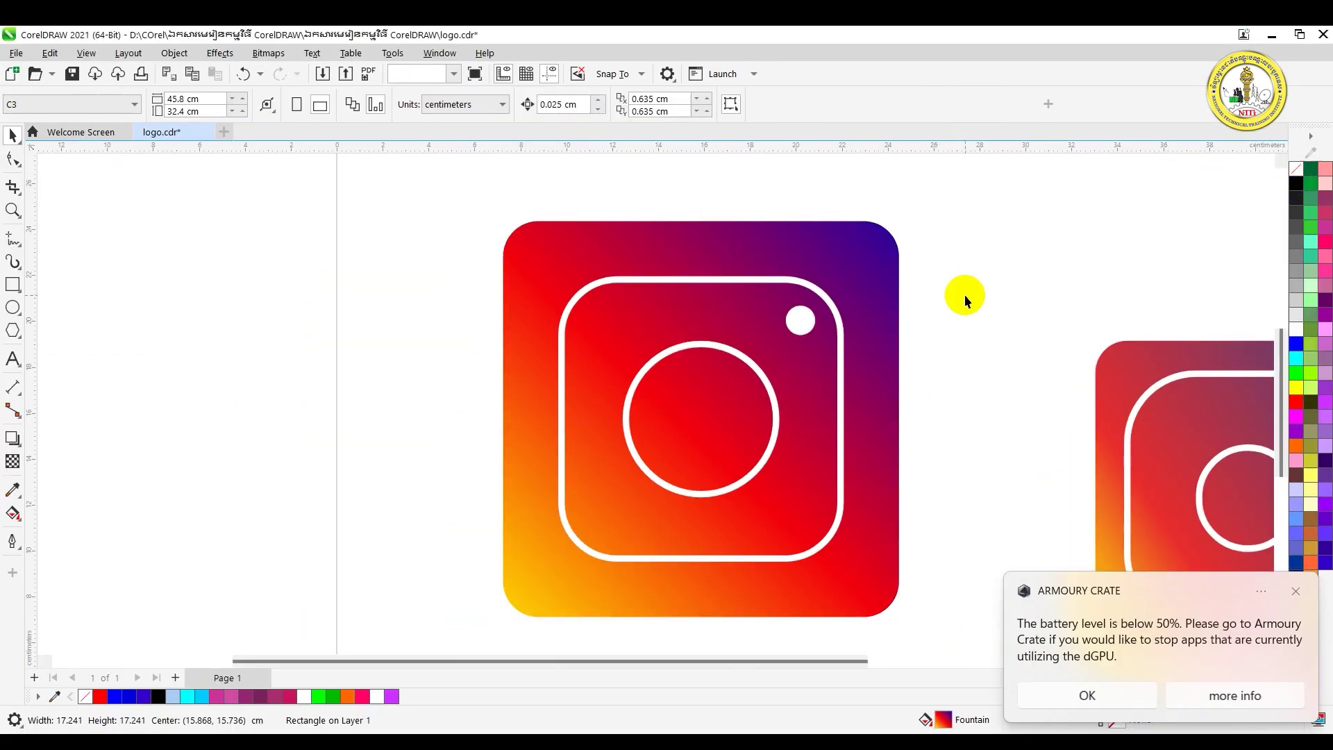
scroll(964, 299, down, 2)
scroll(961, 298, down, 1)
scroll(968, 295, up, 3)
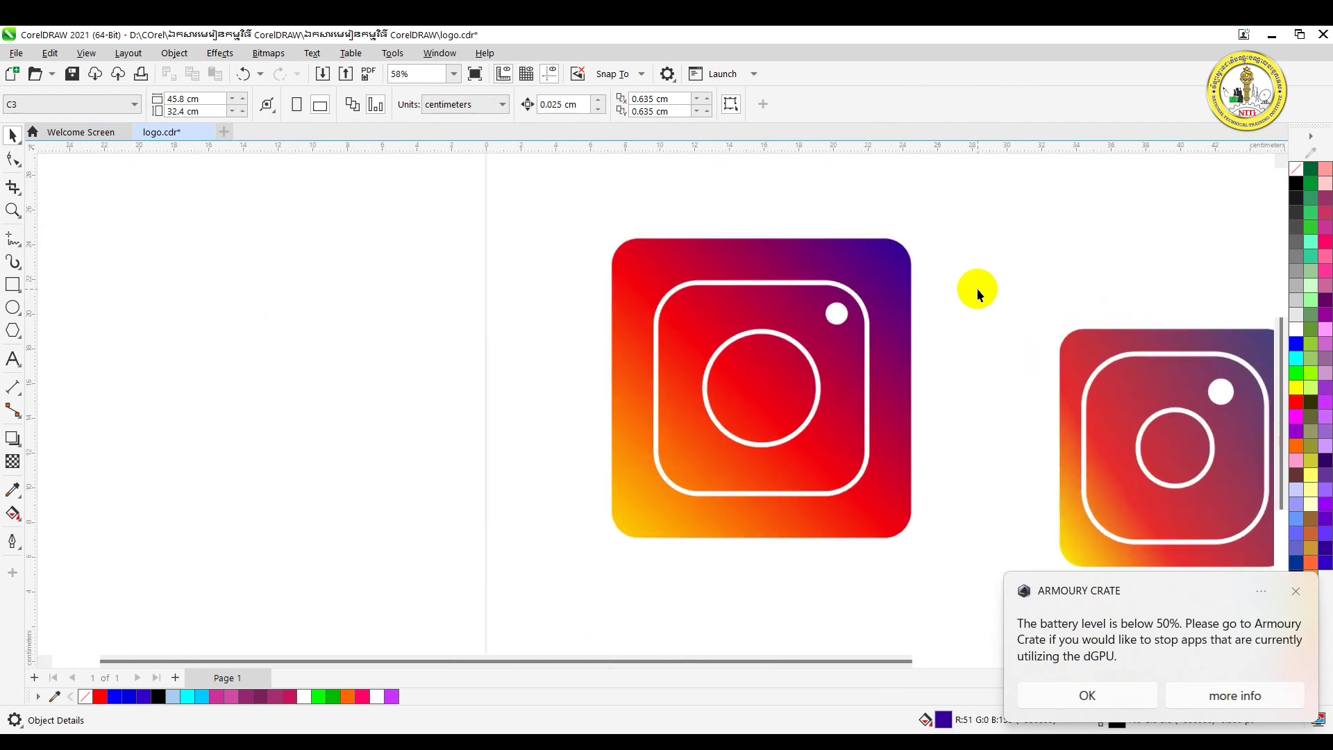
scroll(977, 283, right, 3)
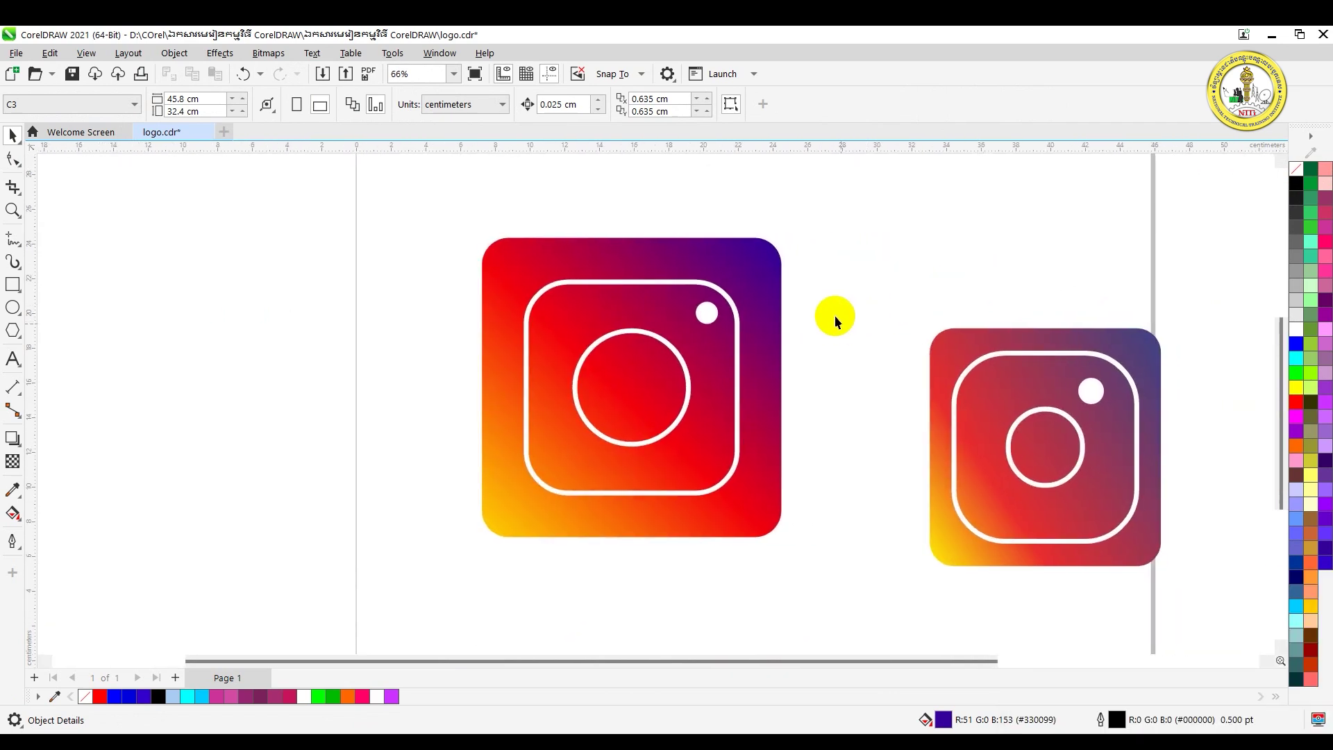